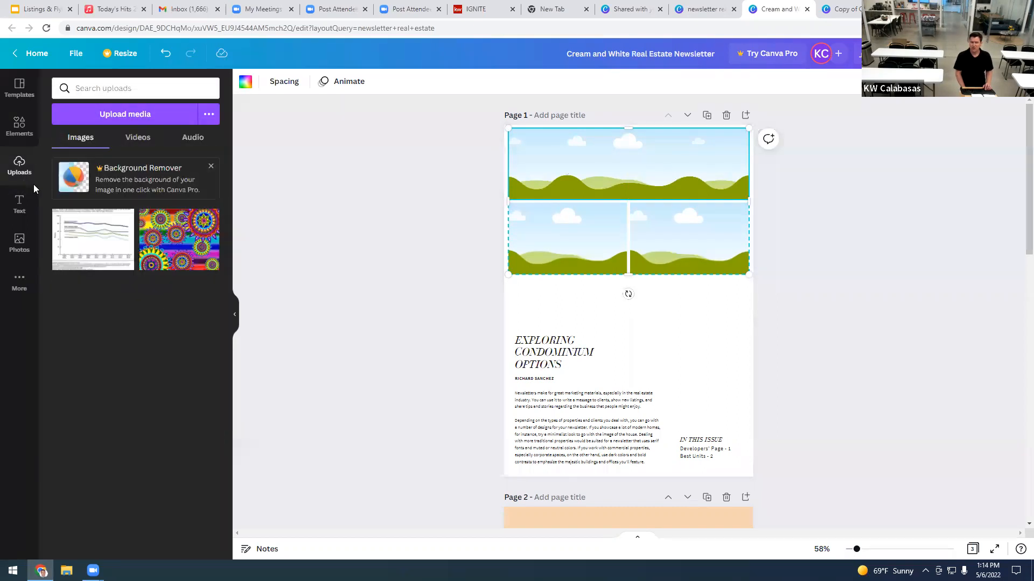
Step: Open a new Chrome tab on the Google start page, keeping the Canva newsletter open
click(125, 116)
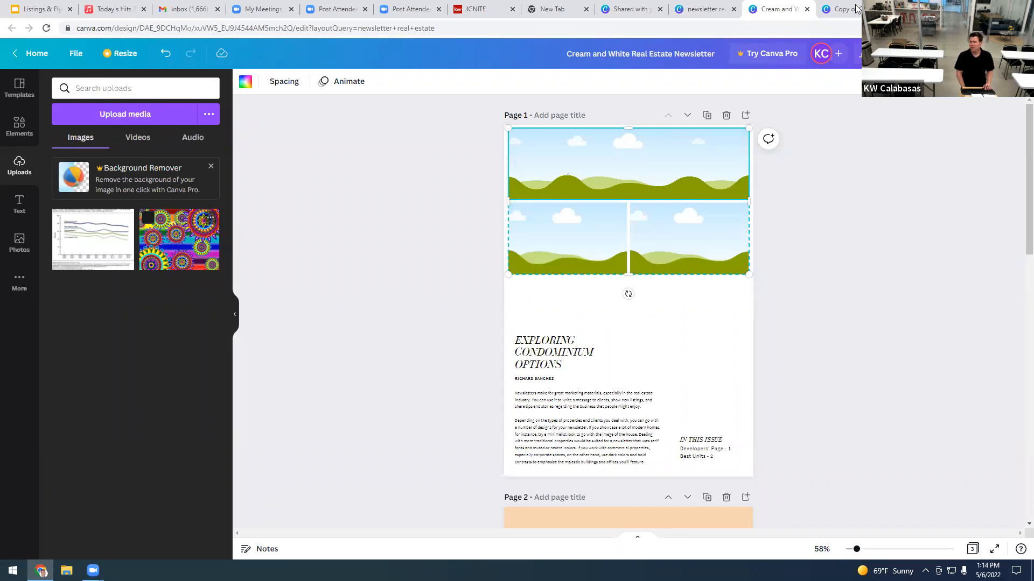
key(ctrl+t)
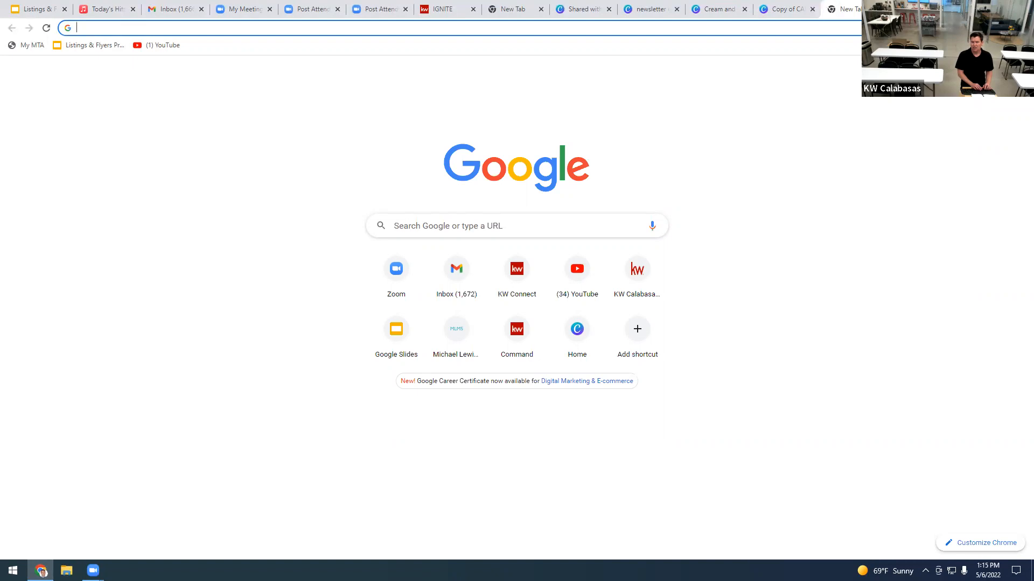
Step: Go to zillow.com, search homes in Calabasas, CA, and open the $4,199,000 listing
text(zillow.com)
key(Return)
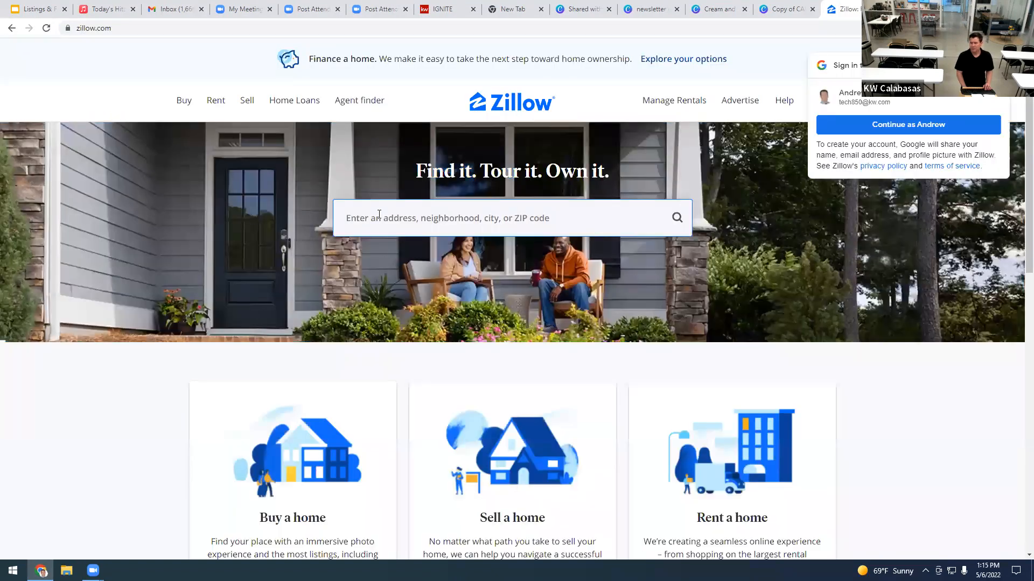
click(379, 215)
text(calabasas, CA)
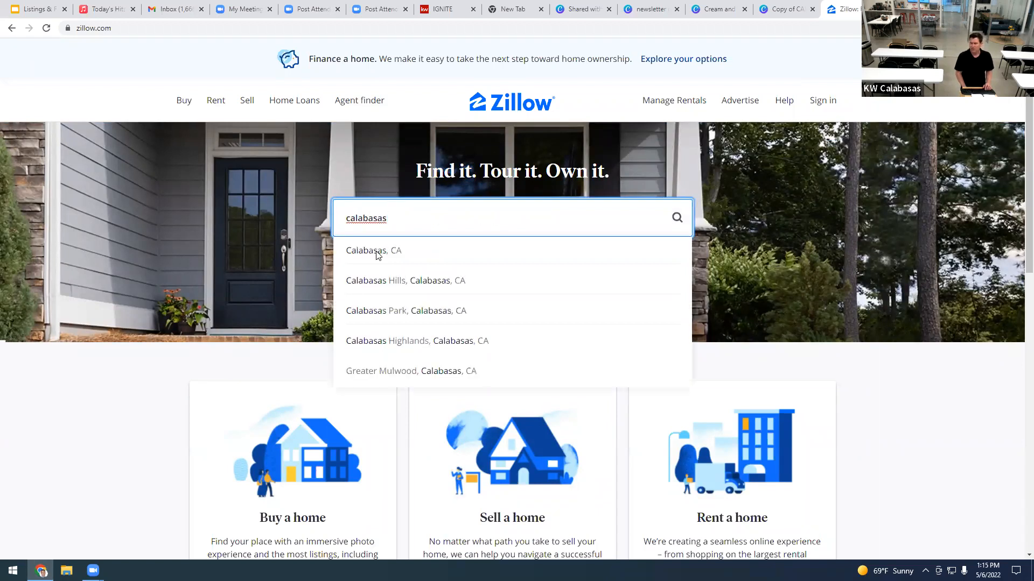
click(377, 253)
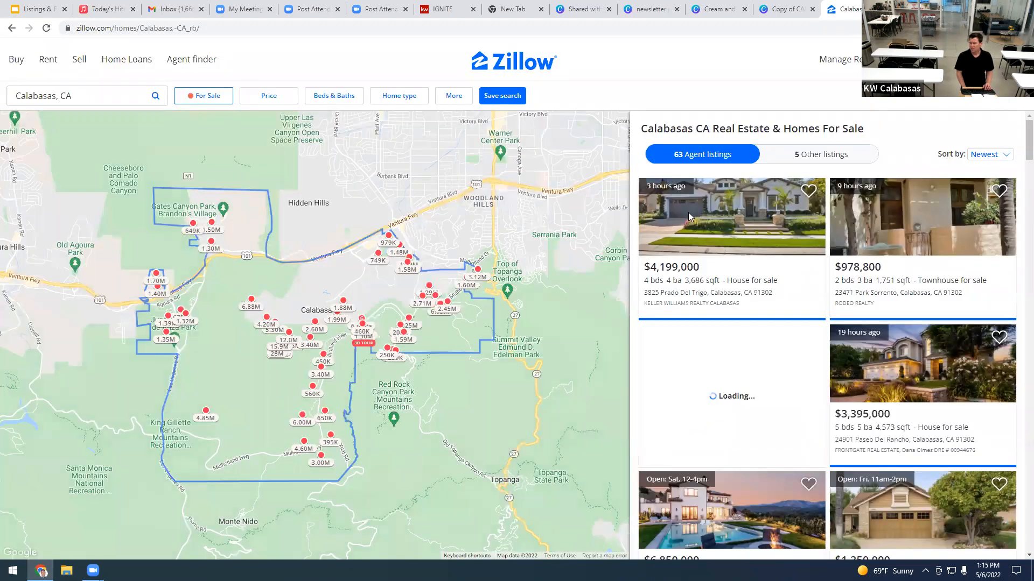
click(689, 216)
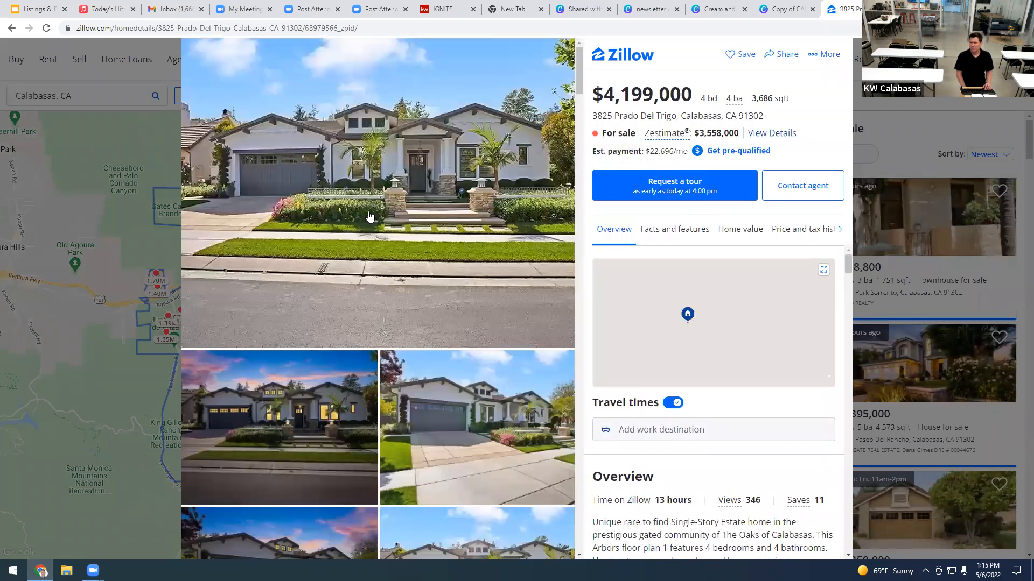
Step: Open the listing's photo gallery and save the front exterior photo as 'photo 1'
click(425, 218)
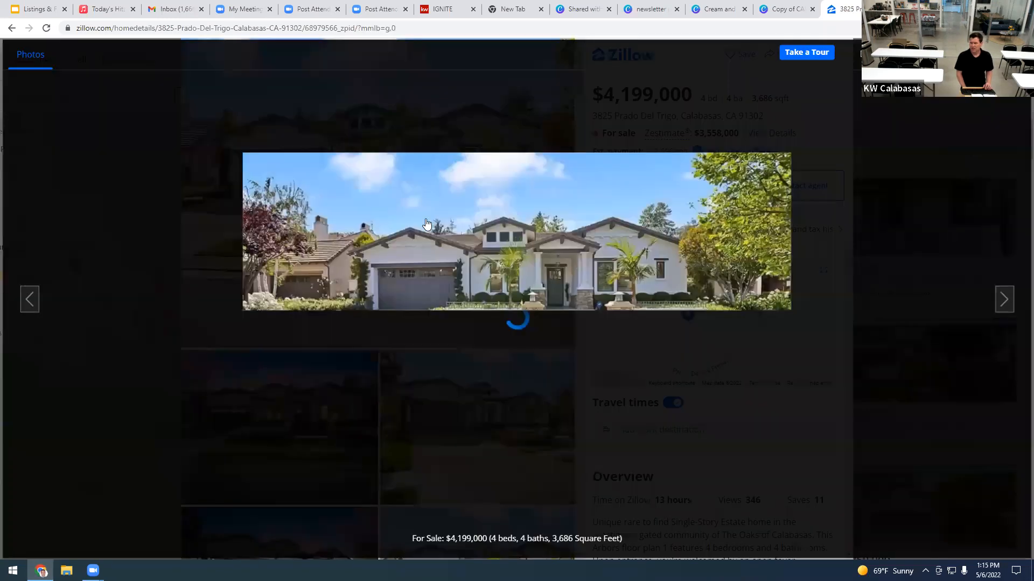
right_click(425, 219)
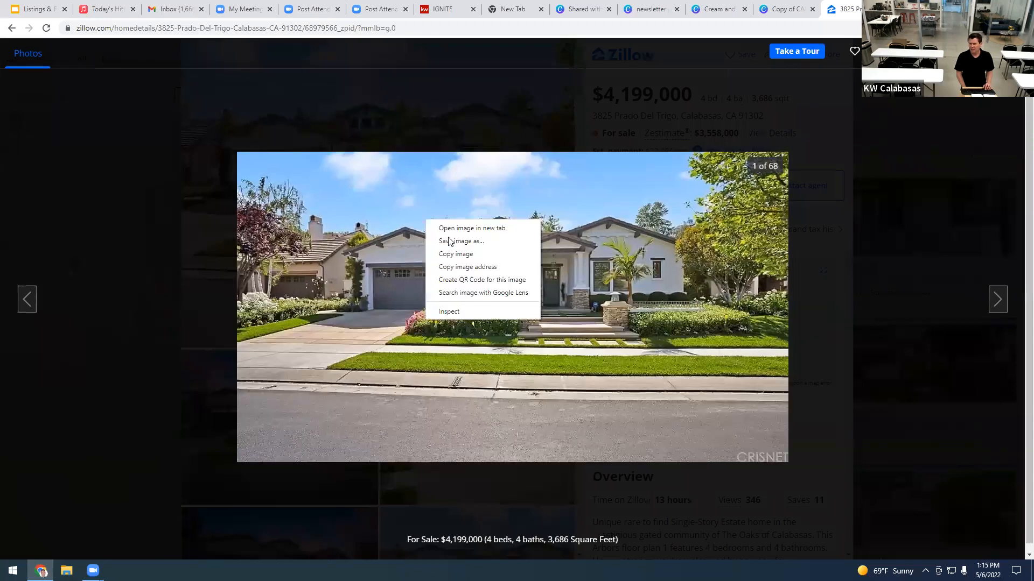
click(448, 241)
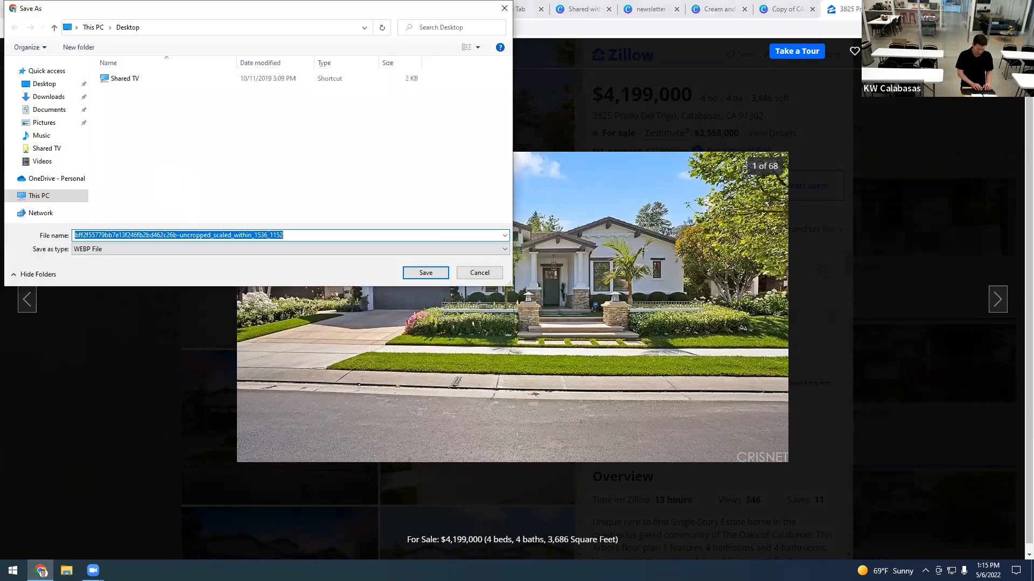
text(photo 1)
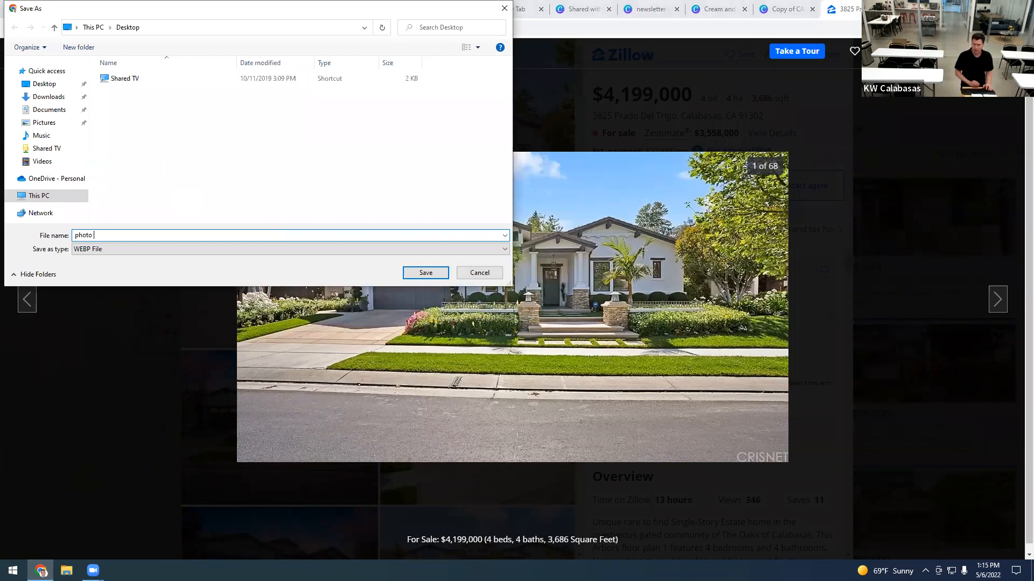
click(413, 278)
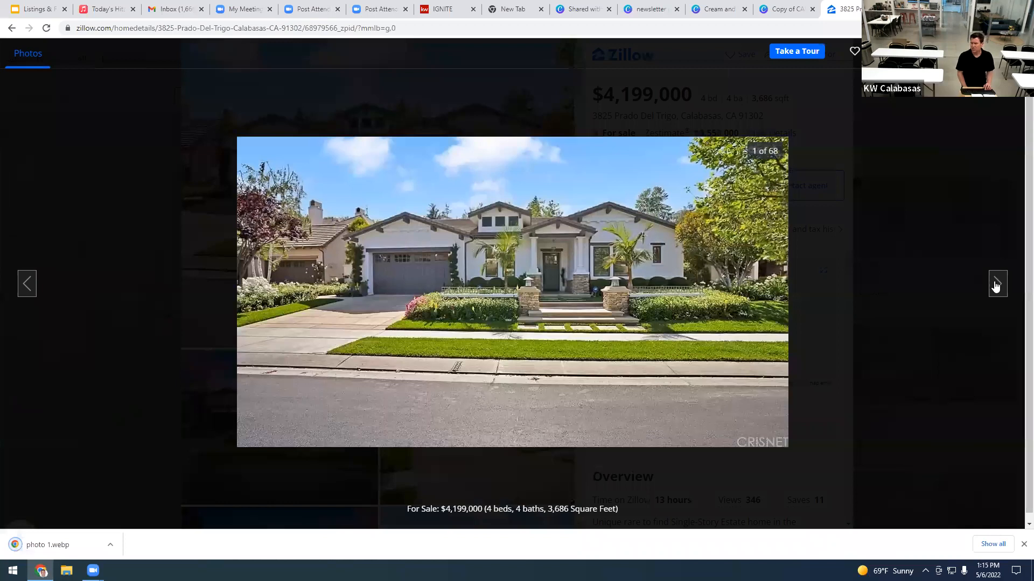
Step: Advance to the dining room photo (16 of 68) and save it as 'Image 2'
click(996, 287)
click(996, 287)
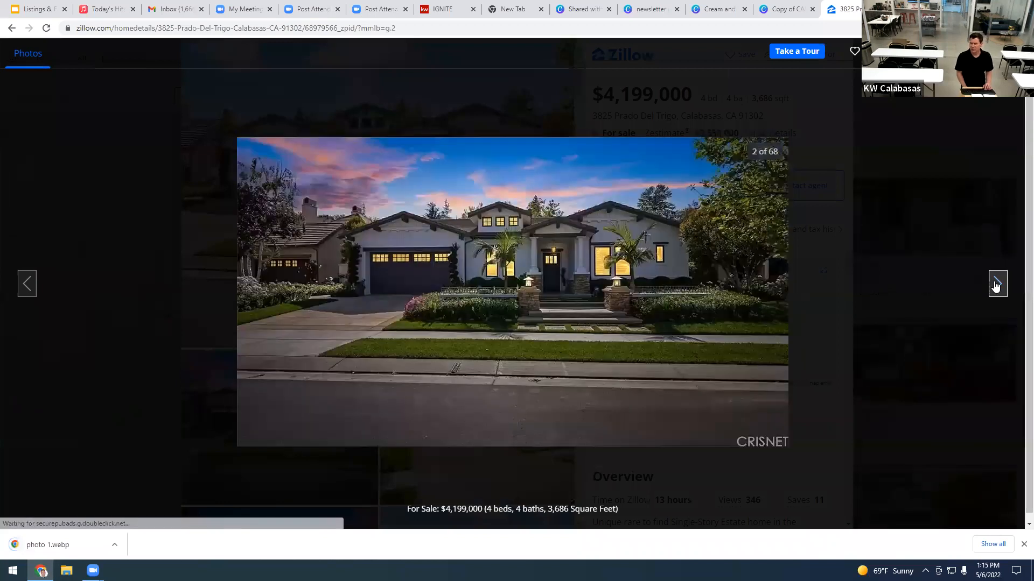
click(995, 287)
double_click(995, 287)
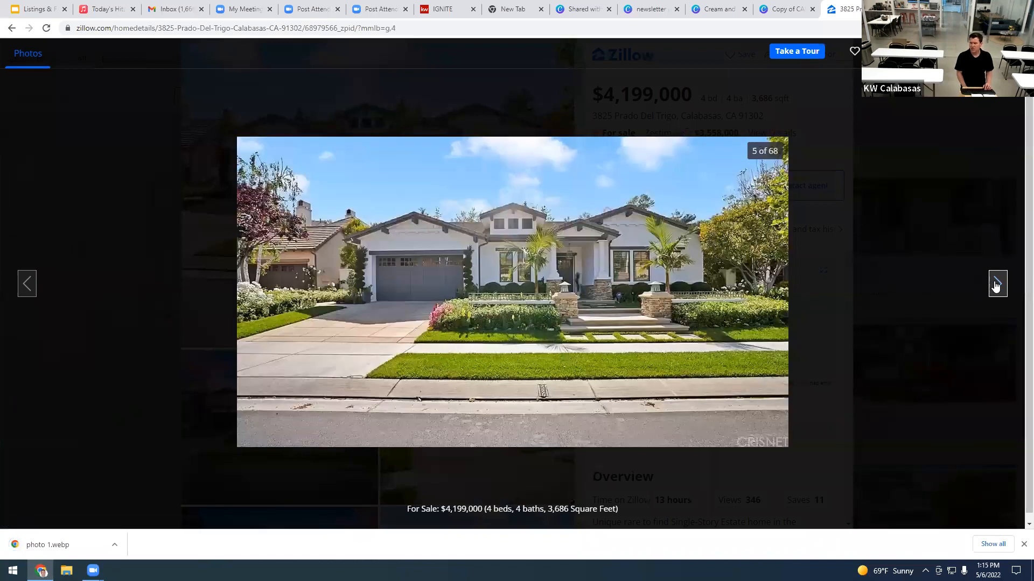
double_click(996, 287)
double_click(995, 287)
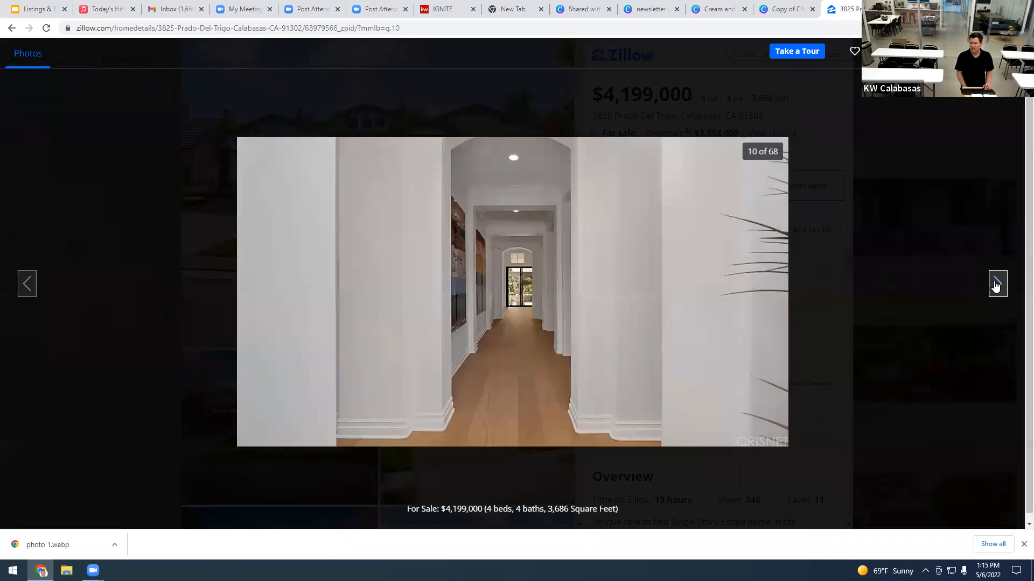
double_click(995, 287)
double_click(995, 287)
click(995, 287)
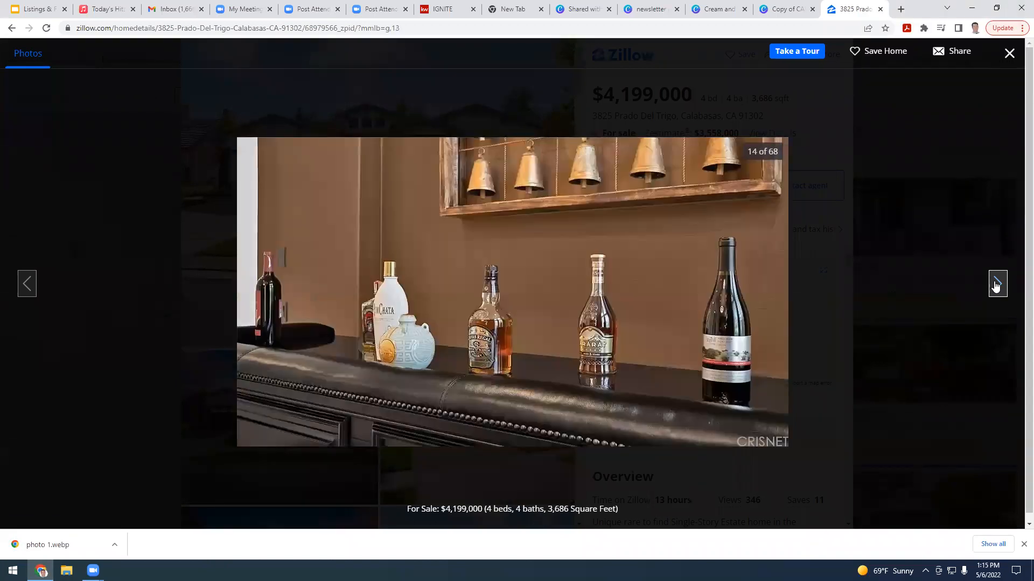
double_click(995, 287)
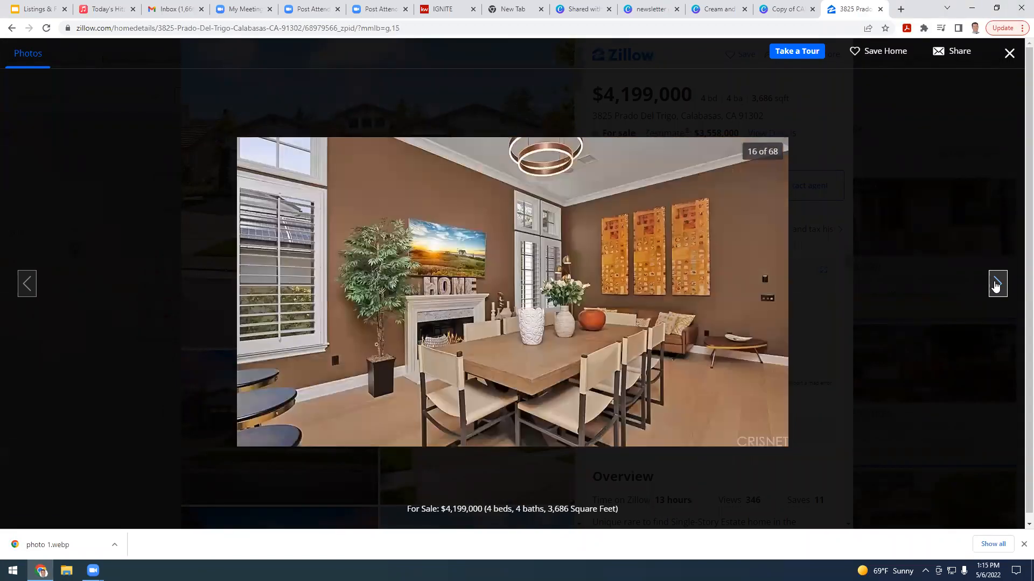
right_click(632, 321)
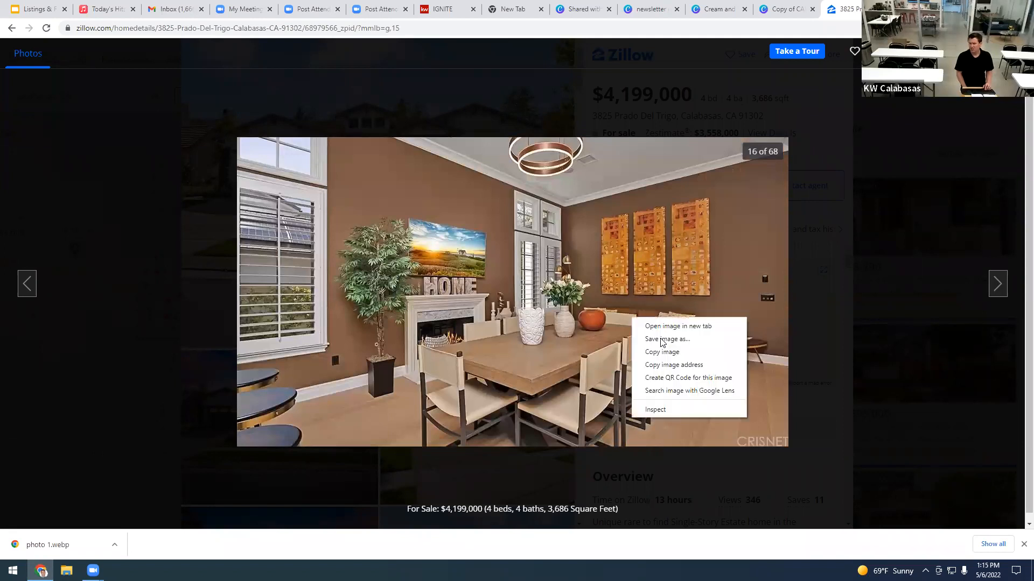
click(660, 339)
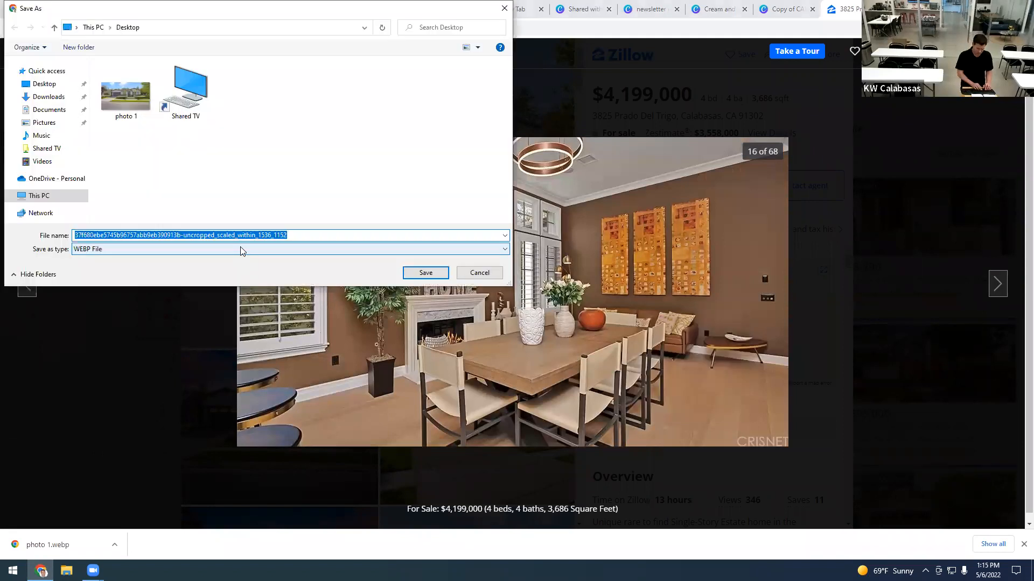
text(Image 2)
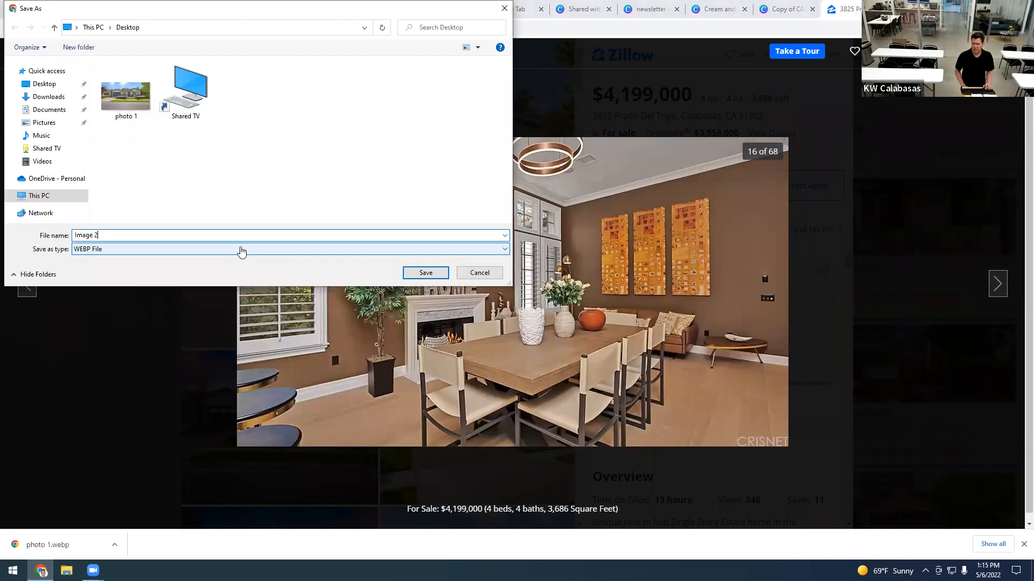
key(Return)
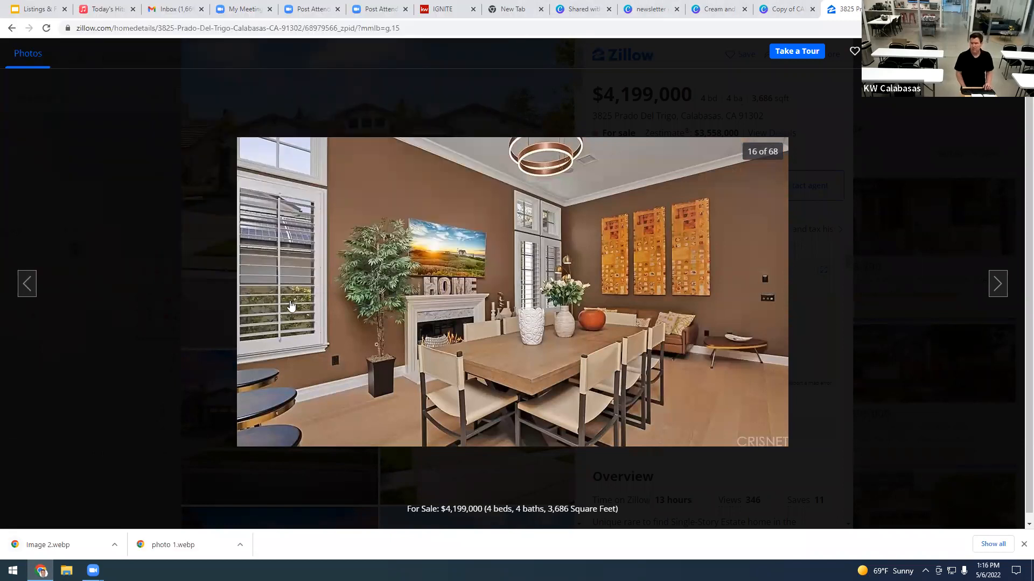
Step: Close the 'Copy of CALABASAS CLOSINGS' design and return to the 'Cream and White' newsletter
click(783, 10)
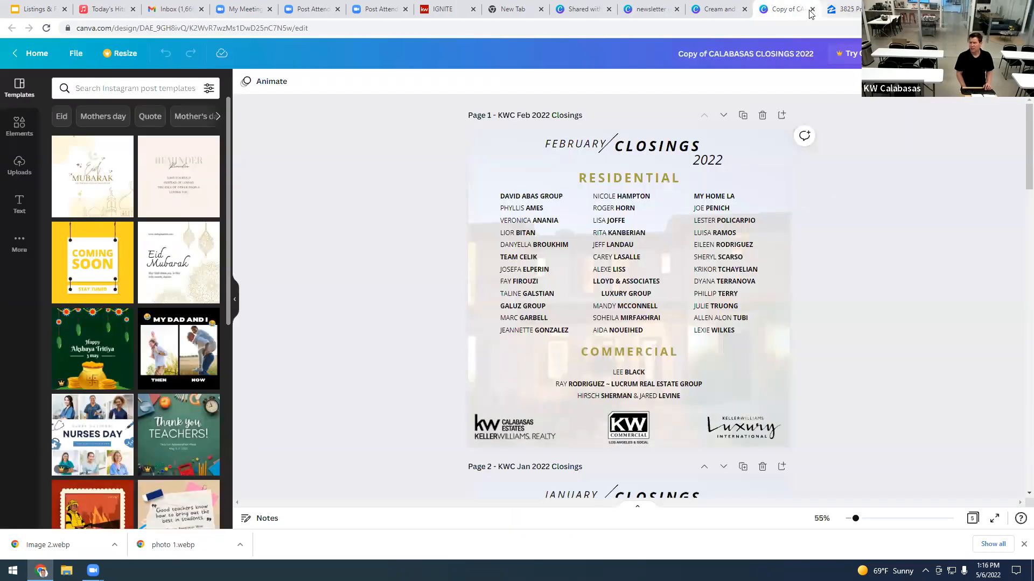
click(811, 10)
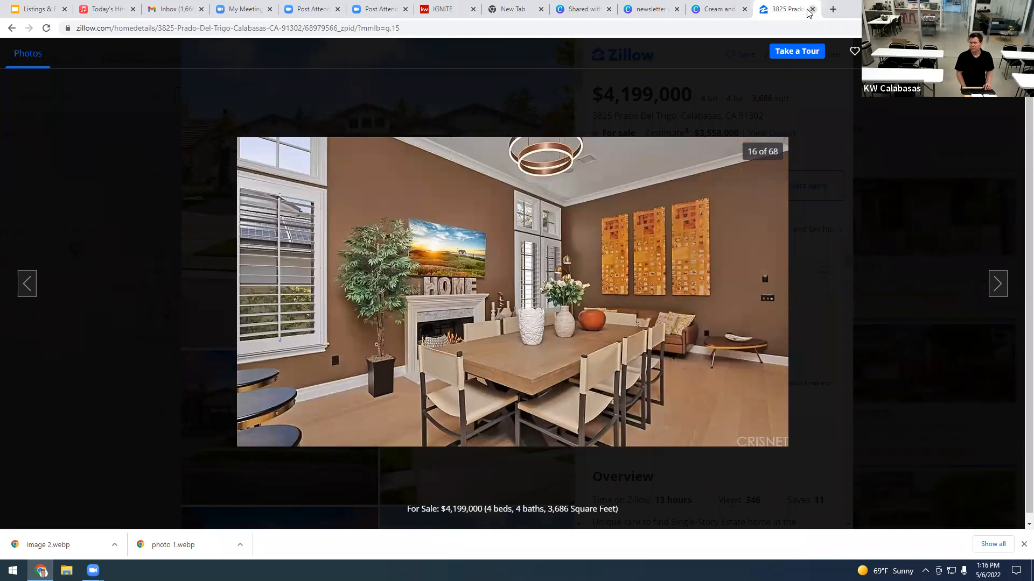
click(722, 11)
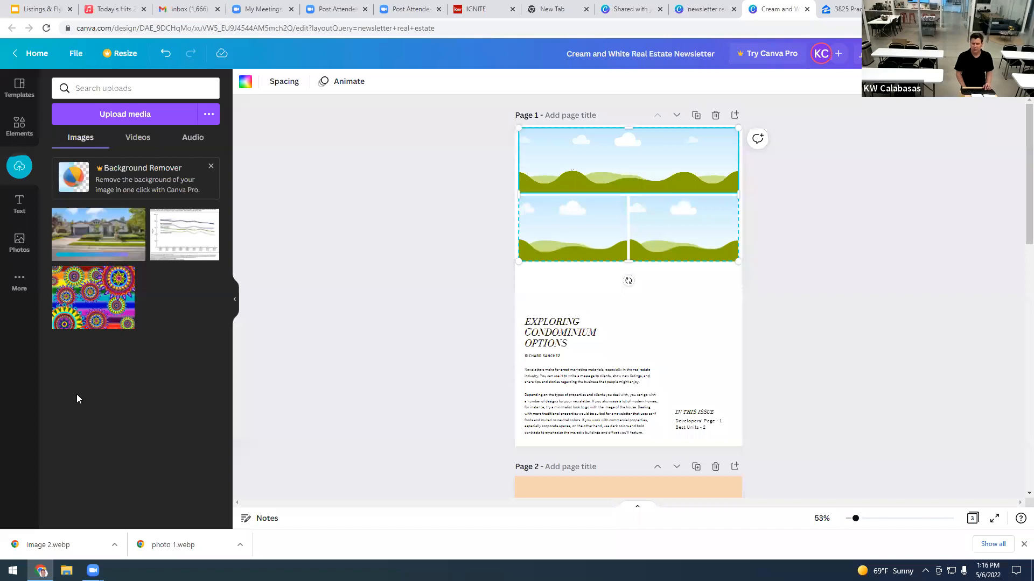
Step: Put the house photo, shifted down, in the top frame, with dining room and mandala images in the grid cells below
drag(54, 551, 103, 400)
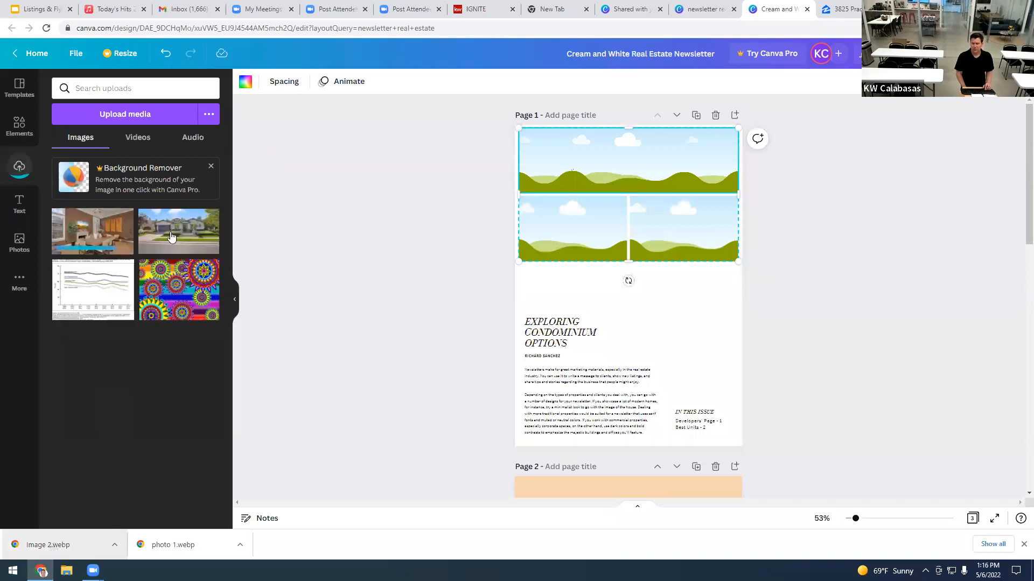
mouse_move(171, 237)
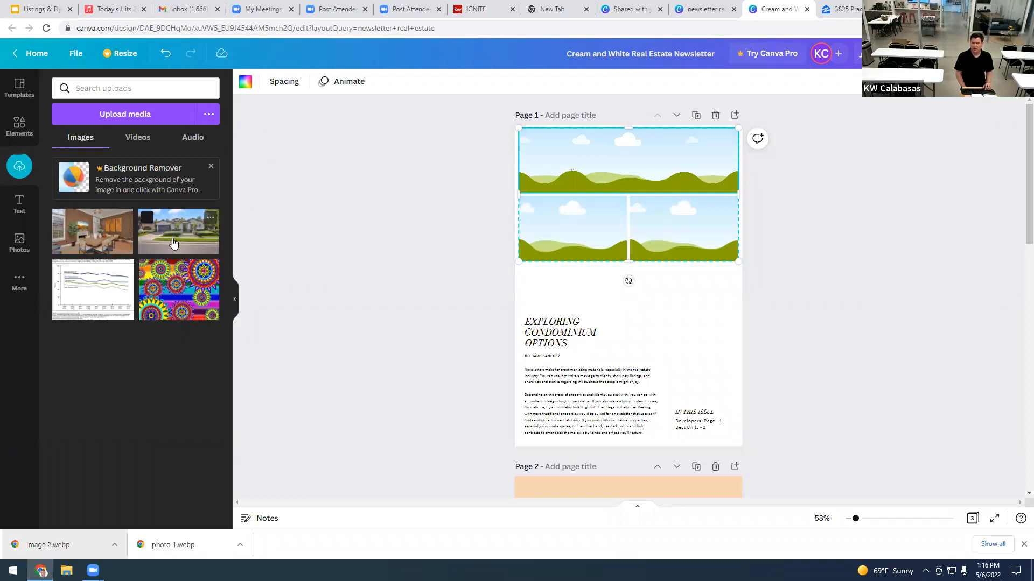
drag(173, 242, 587, 167)
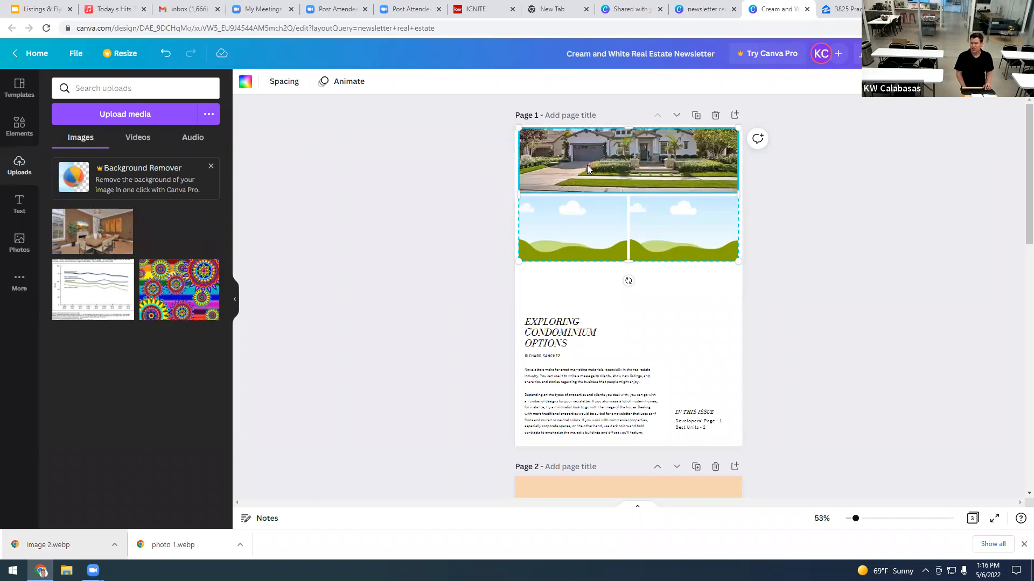
double_click(622, 170)
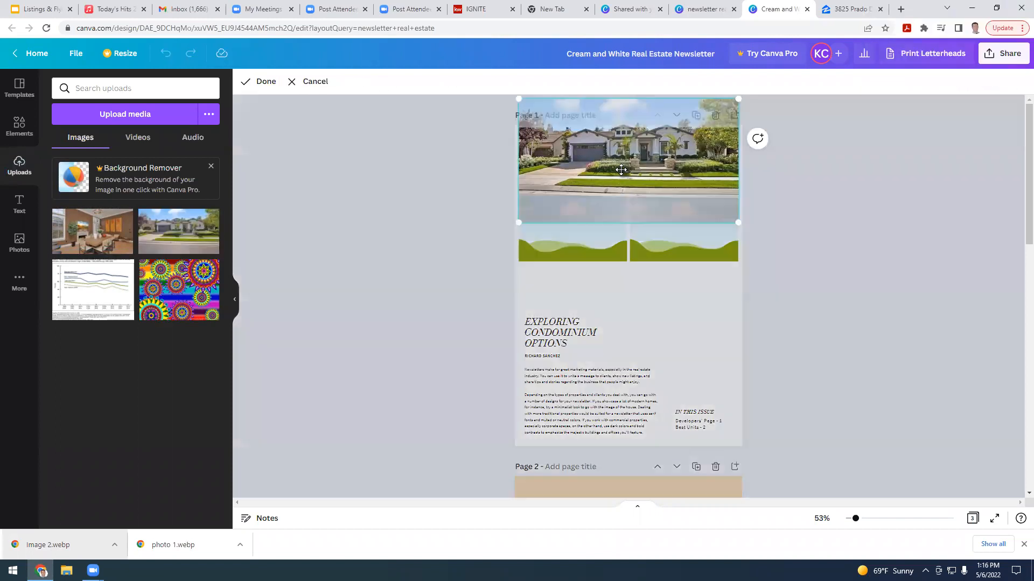
click(602, 209)
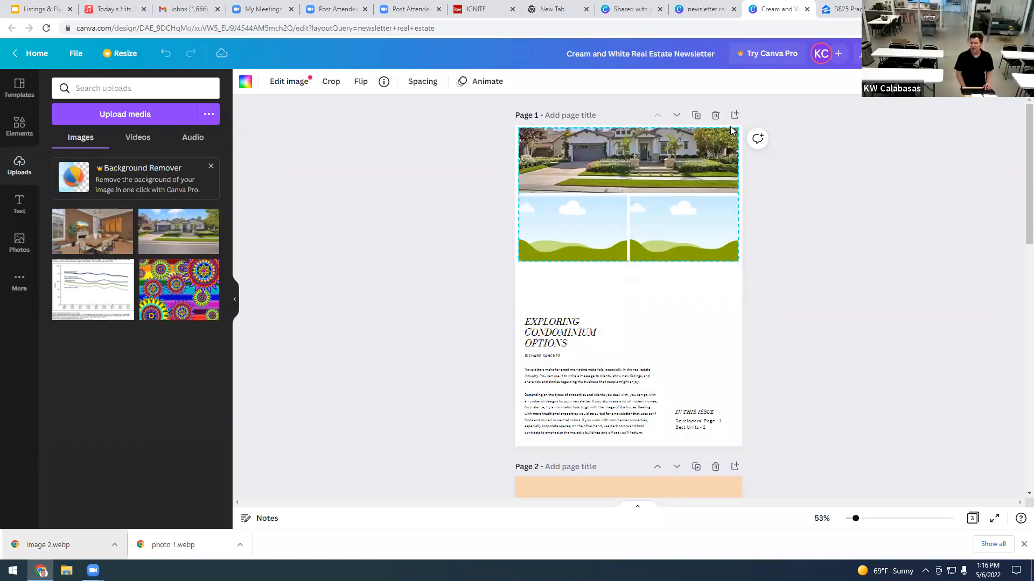
double_click(640, 172)
drag(641, 172, 635, 191)
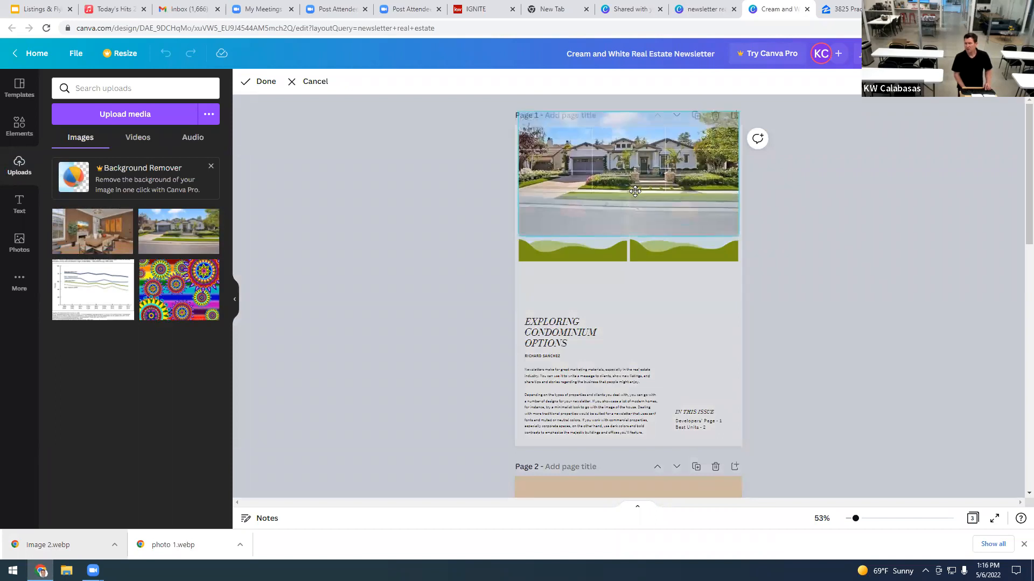
click(423, 208)
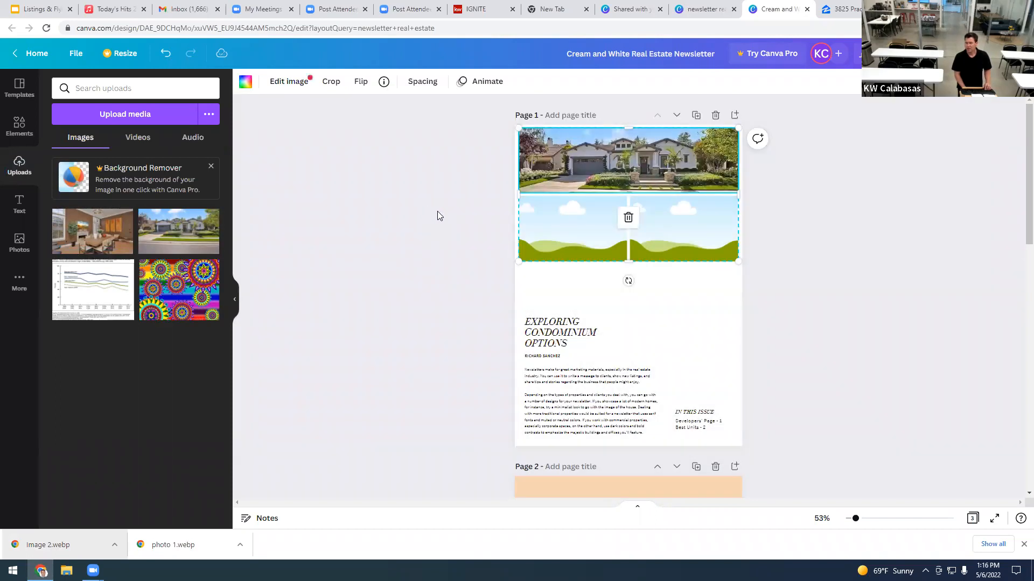
drag(81, 237, 541, 232)
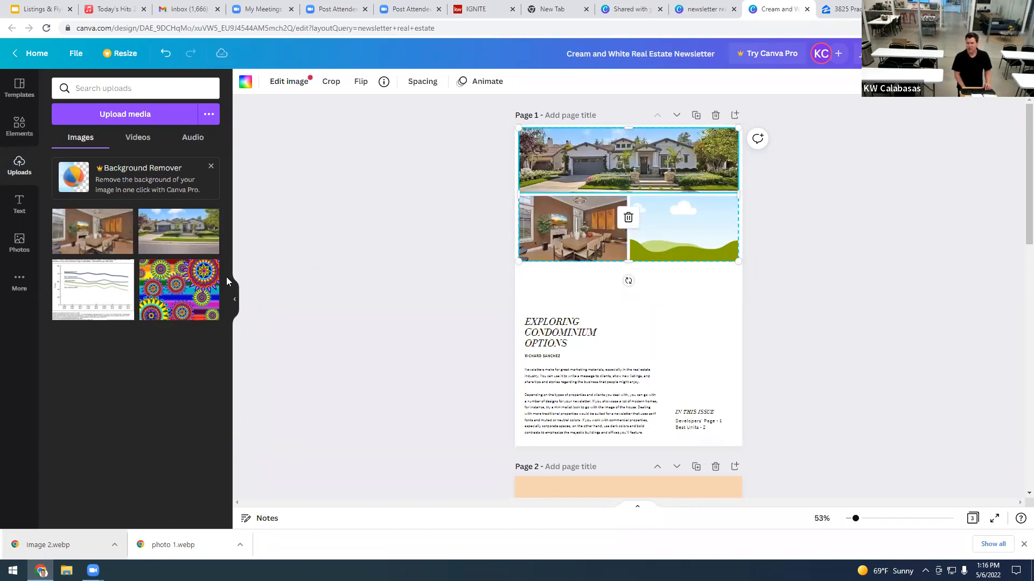
drag(182, 305, 658, 253)
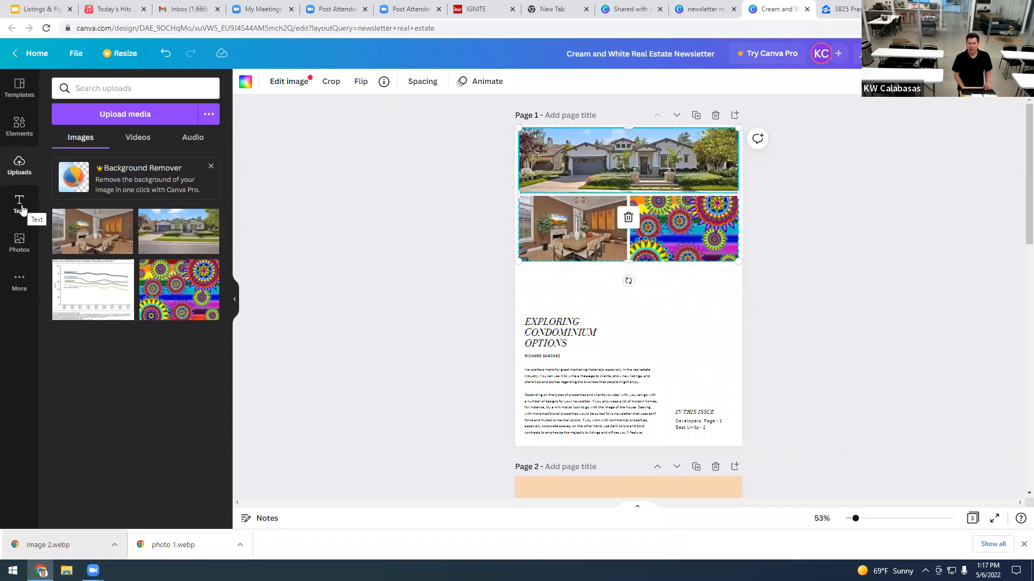
Step: Show the Text panel and browse its heading, subheading, body and font combination options
click(22, 209)
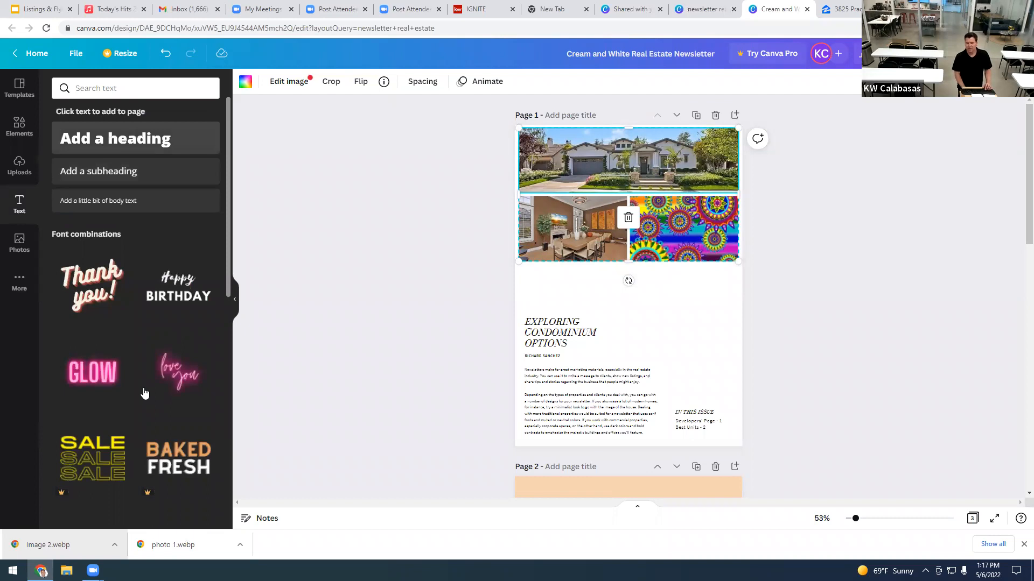
scroll(144, 393, down, 1)
scroll(145, 394, down, 5)
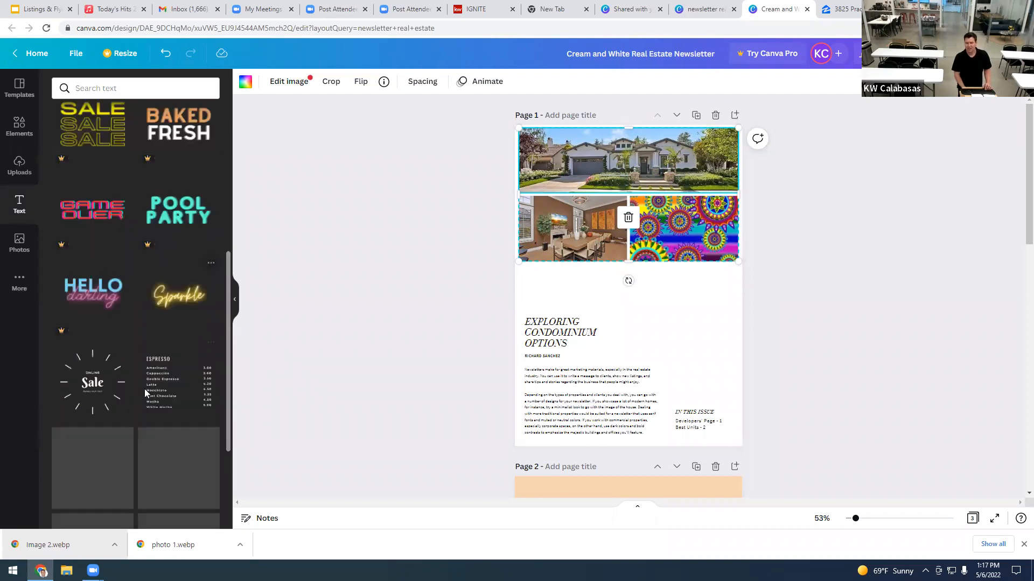
scroll(145, 394, down, 4)
scroll(144, 393, up, 7)
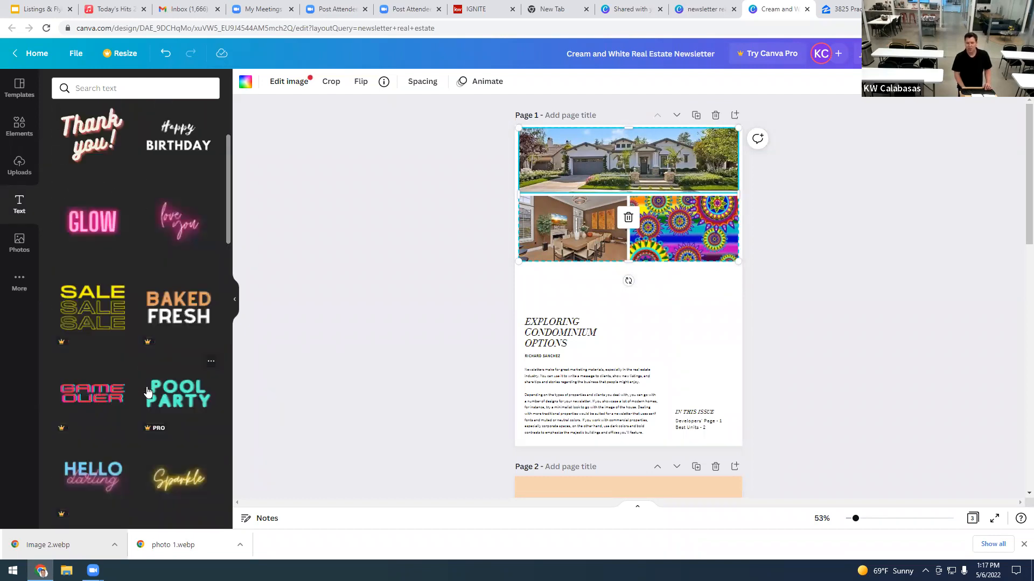
scroll(107, 157, up, 3)
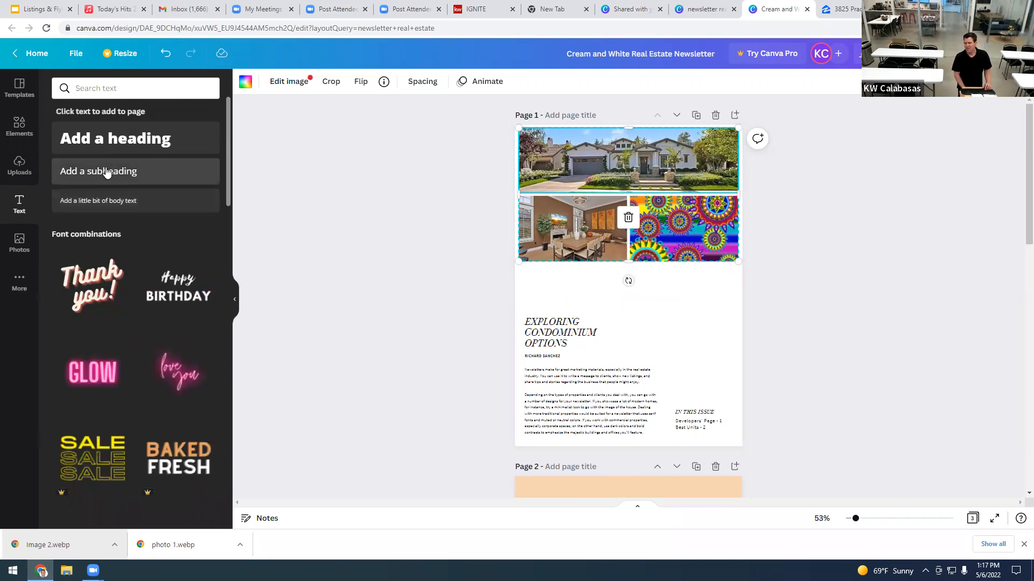
click(125, 183)
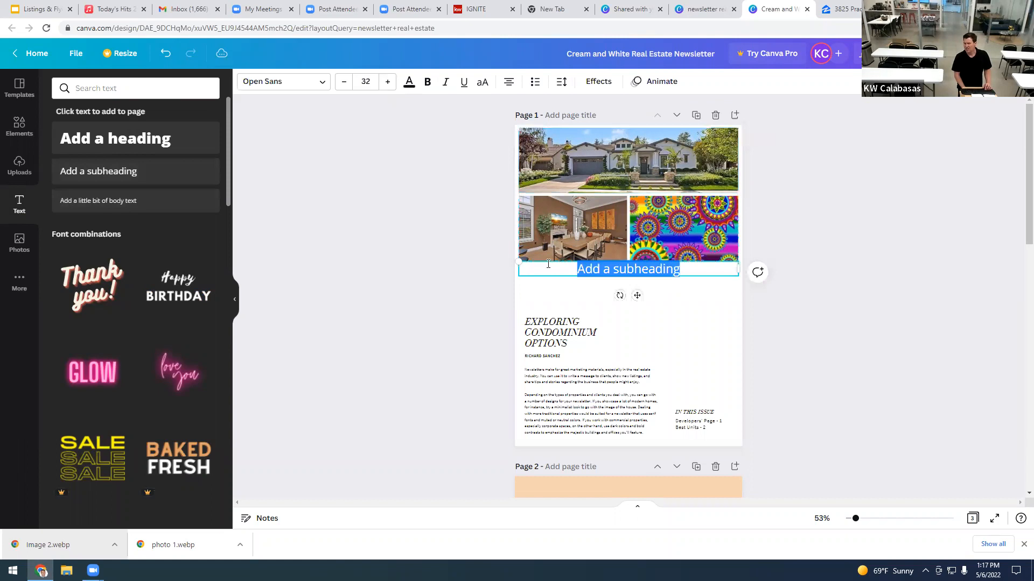
drag(636, 277, 636, 284)
double_click(631, 275)
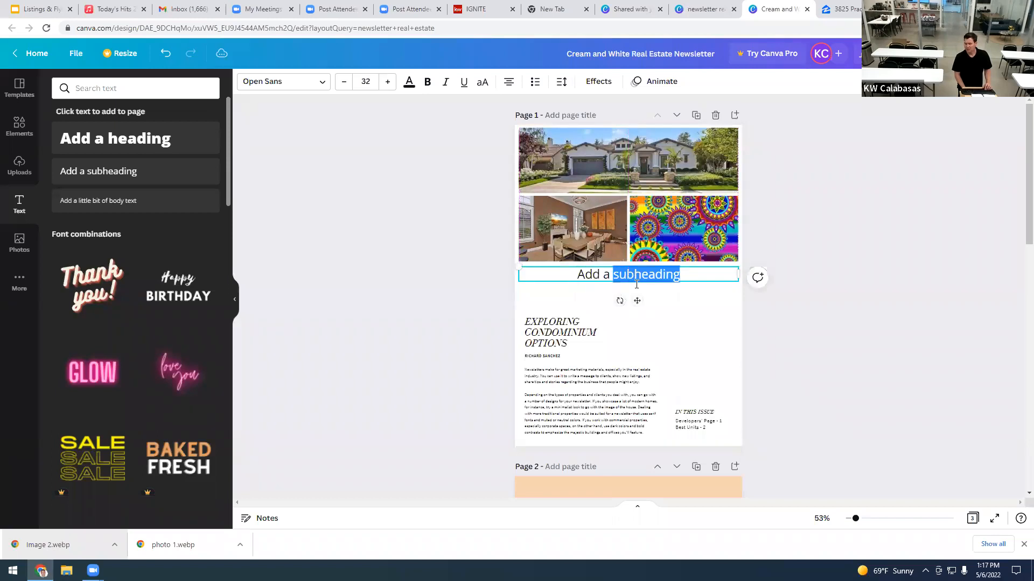
key(BackSpace)
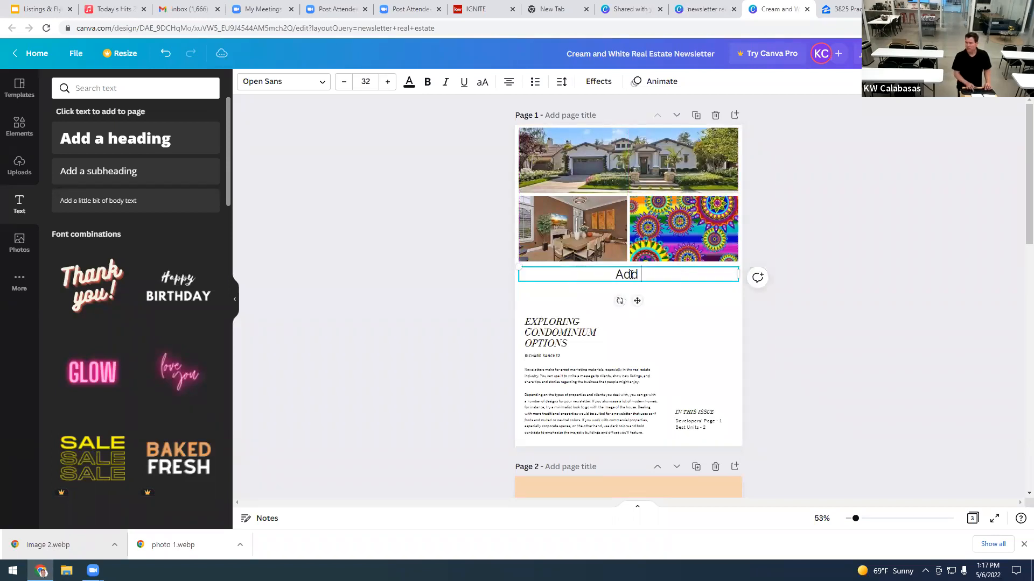
key(BackSpace)
key(BackSpace)
key(BackSpace)
key(BackSpace)
key(BackSpace)
key(BackSpace)
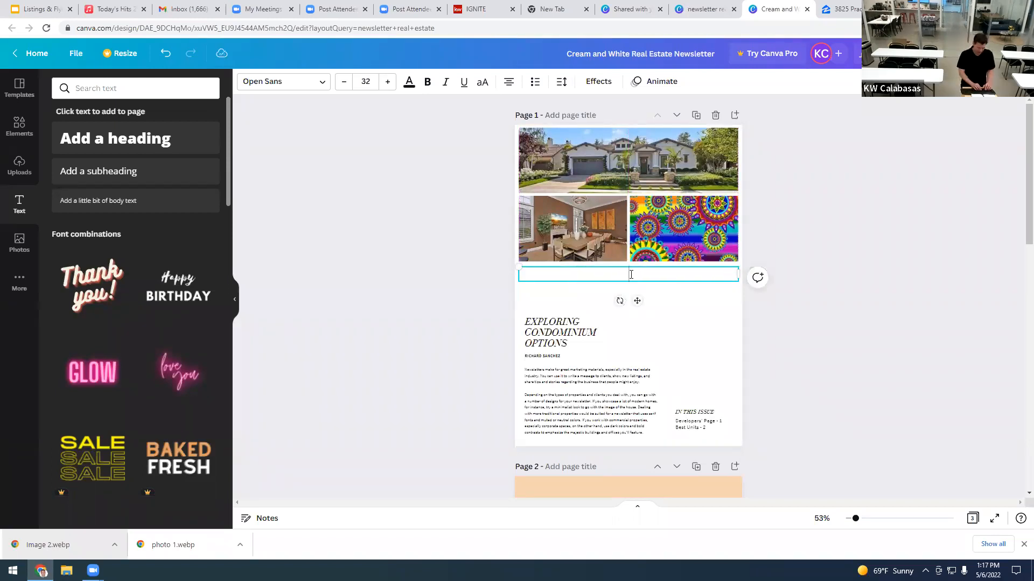
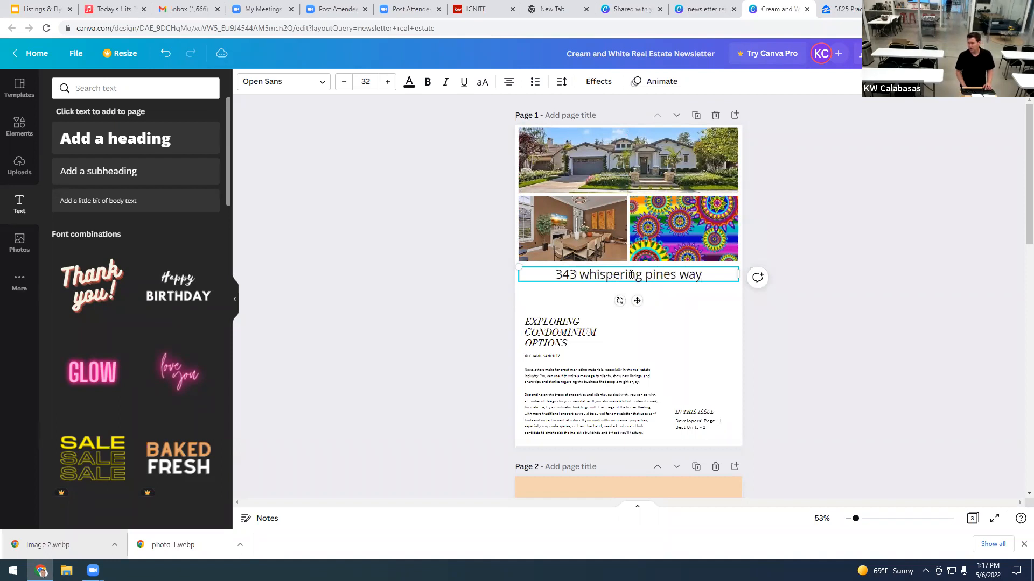
Step: Adjust the address text size and box, and position the line under the photos
drag(702, 276, 552, 279)
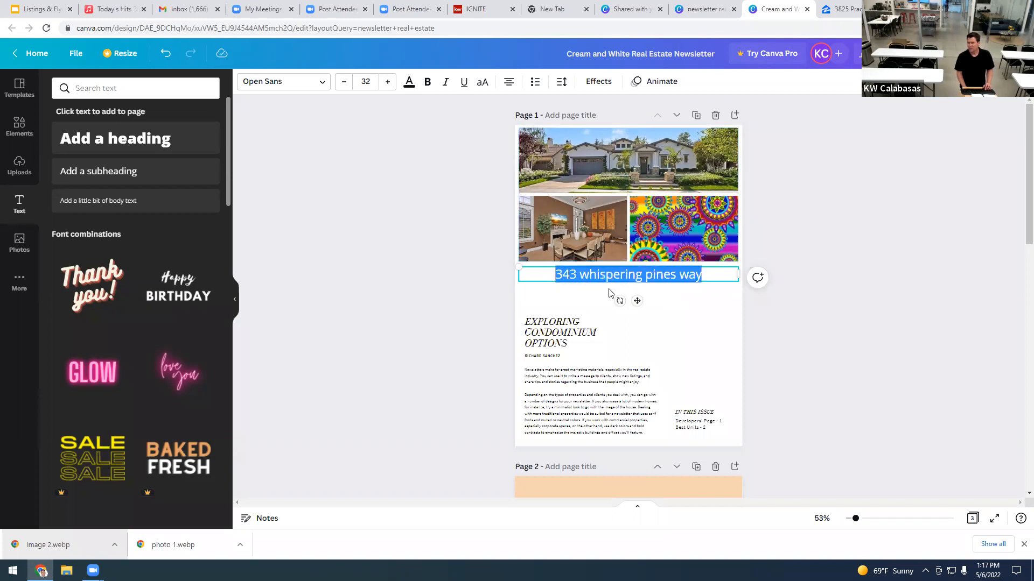
click(388, 85)
click(389, 85)
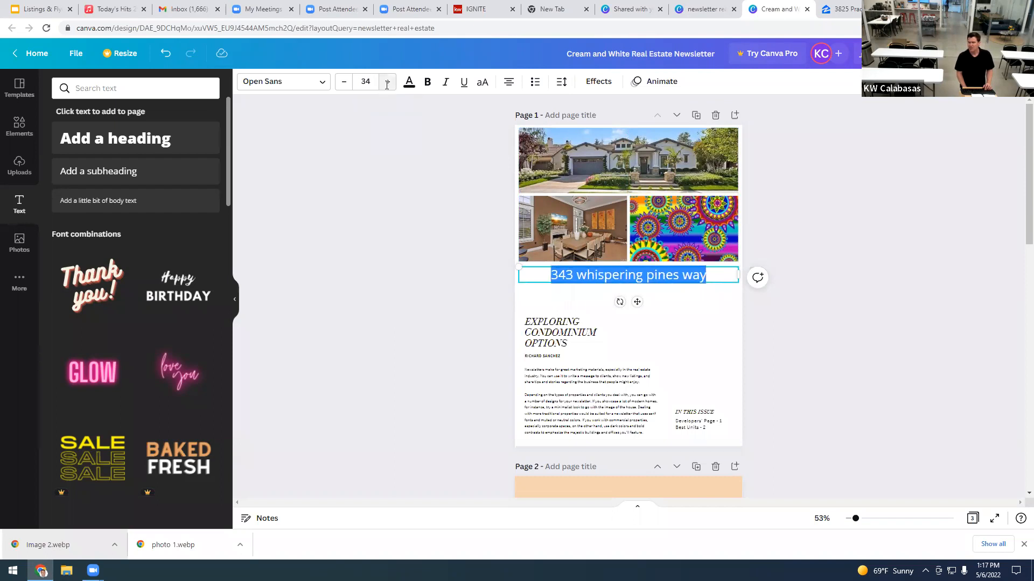
click(344, 82)
click(343, 82)
click(343, 83)
click(343, 84)
click(343, 83)
click(343, 83)
key(Escape)
click(576, 292)
click(536, 273)
drag(517, 265, 570, 272)
drag(636, 278, 612, 271)
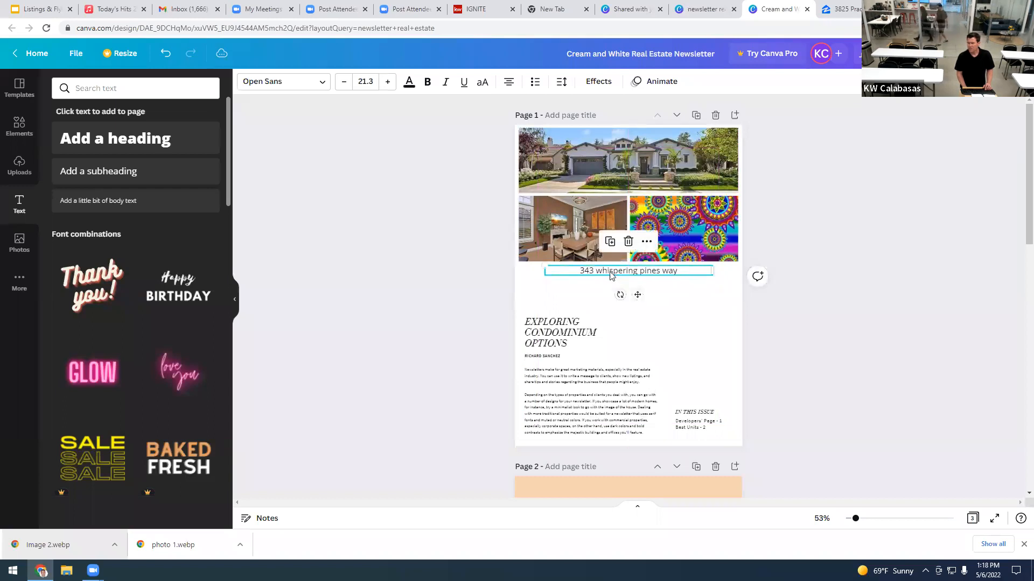
Step: Append '| Calabasas' to the address and add a body text box below it
double_click(678, 272)
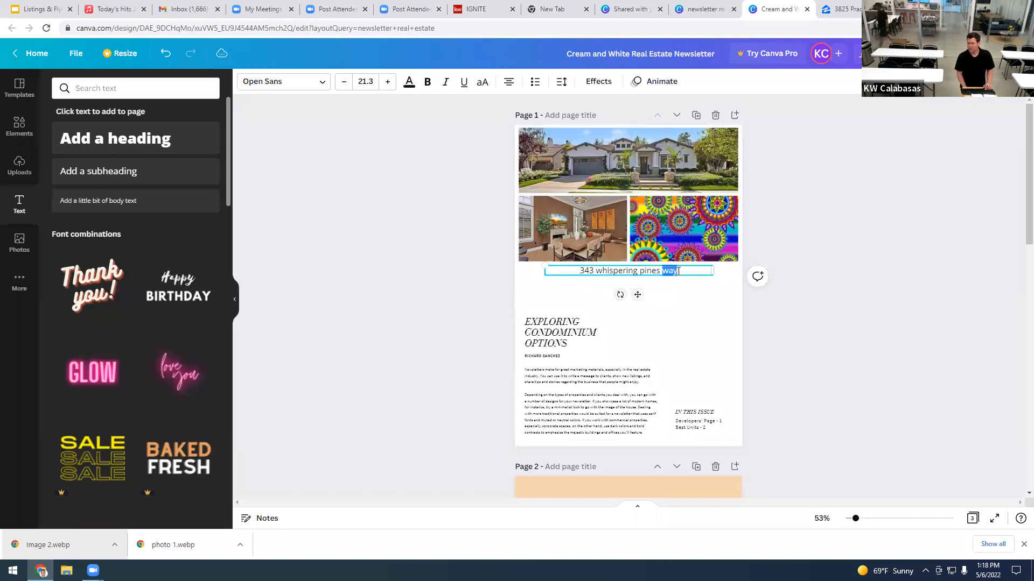
click(678, 272)
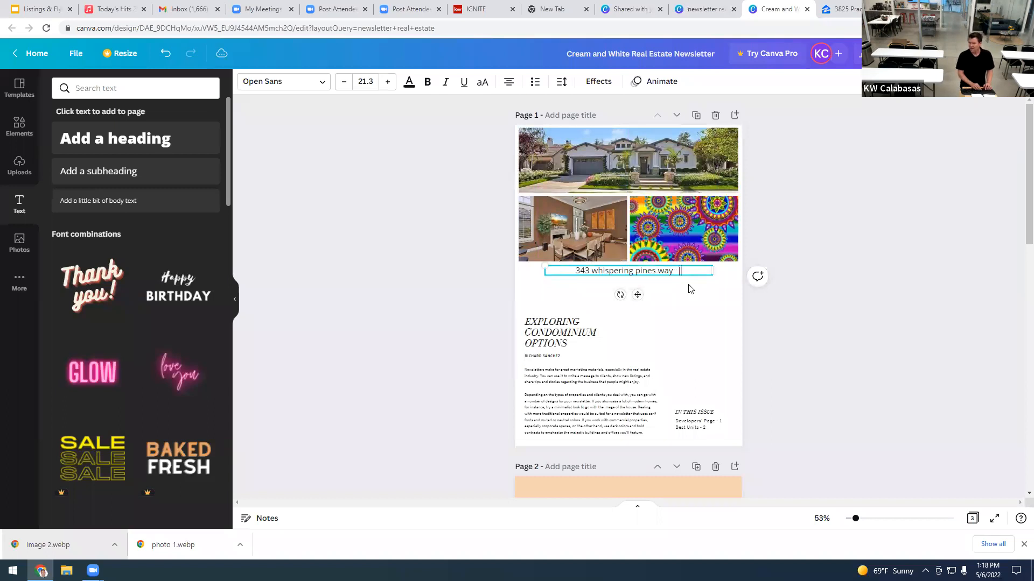
text(|   Calabasas)
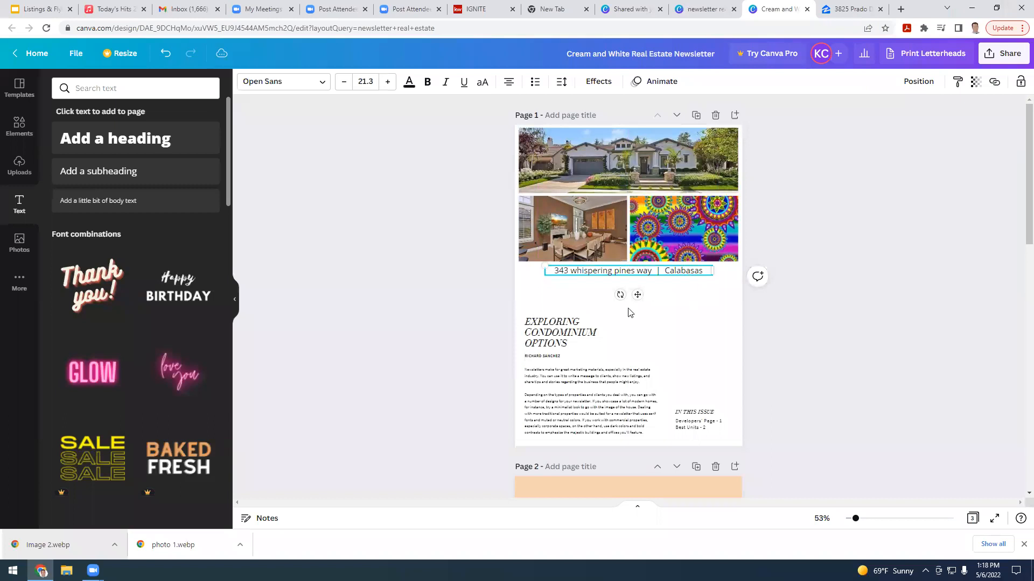
click(135, 203)
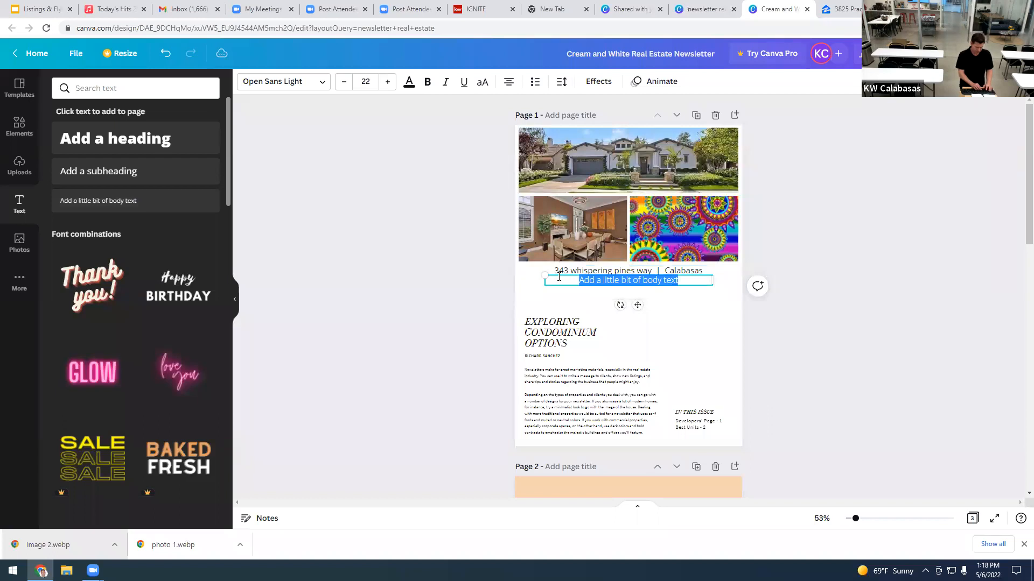
Step: Fill the body text box with '2 Bed | 3 Bath' beneath the address
text(2 Be)
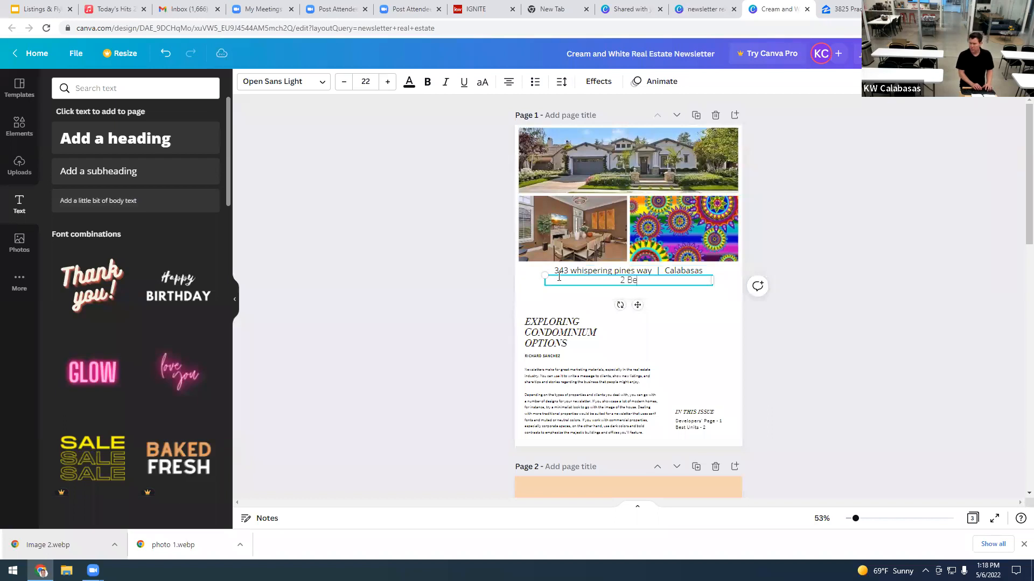
text(d 3 Bath)
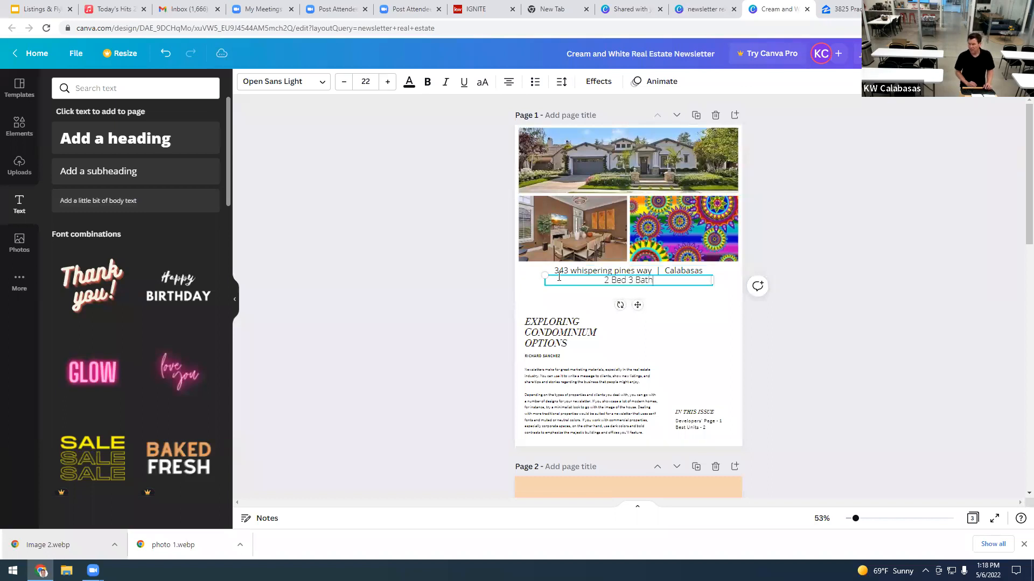
click(627, 281)
text(|)
text(|)
click(589, 272)
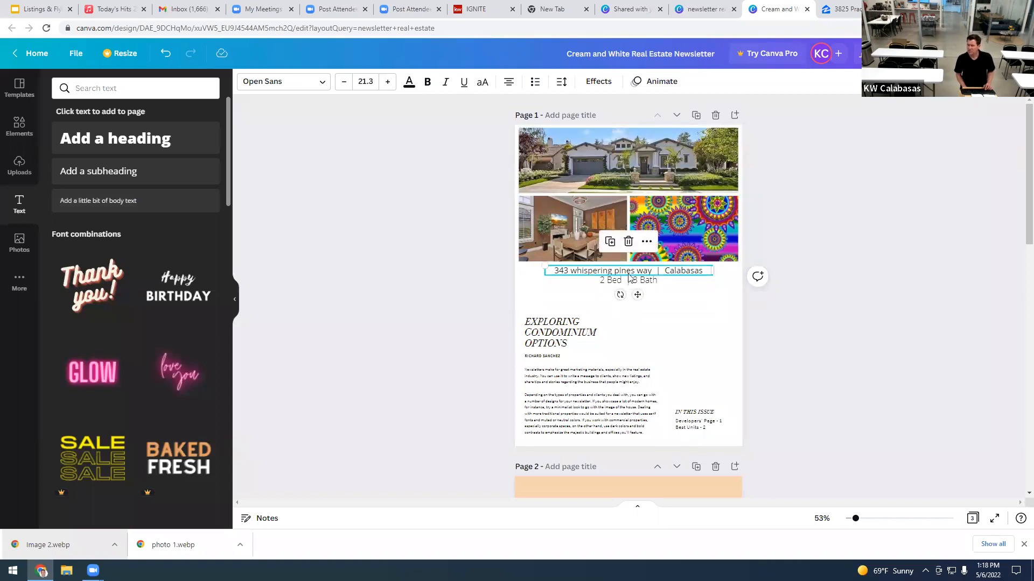
Step: Set the address line's font to Cardo
click(293, 84)
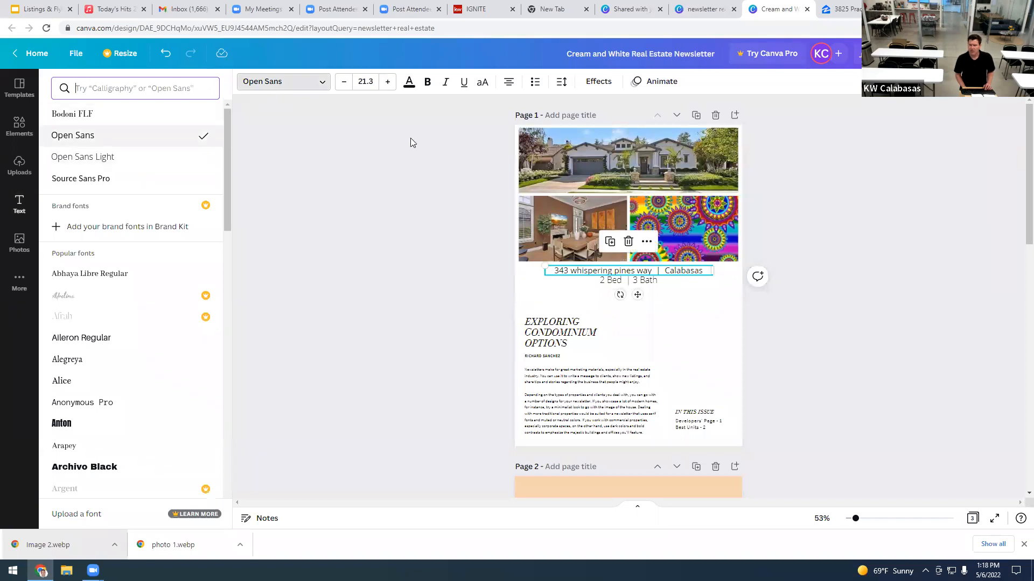
scroll(113, 264, down, 4)
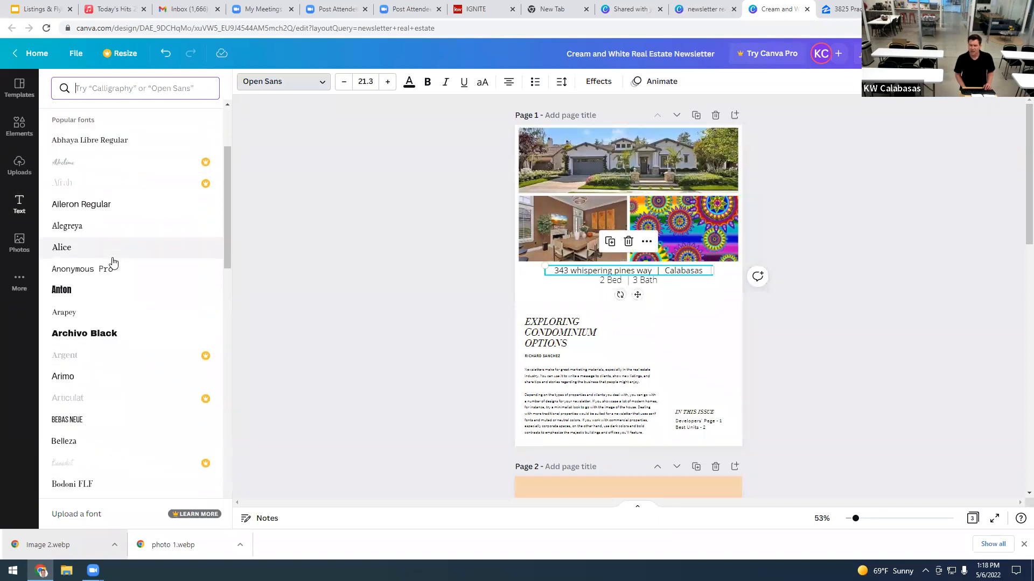
scroll(113, 268, down, 5)
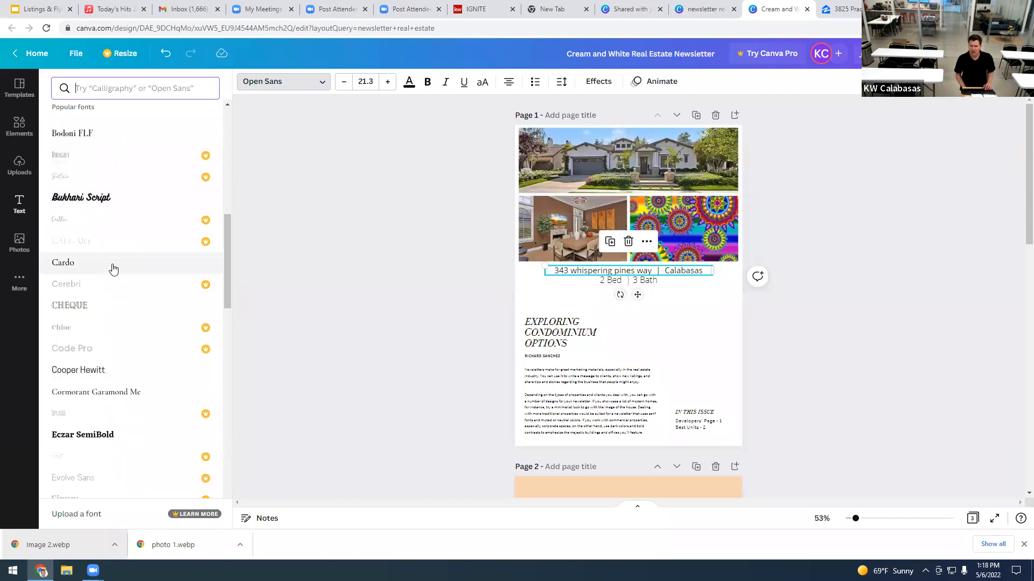
click(113, 269)
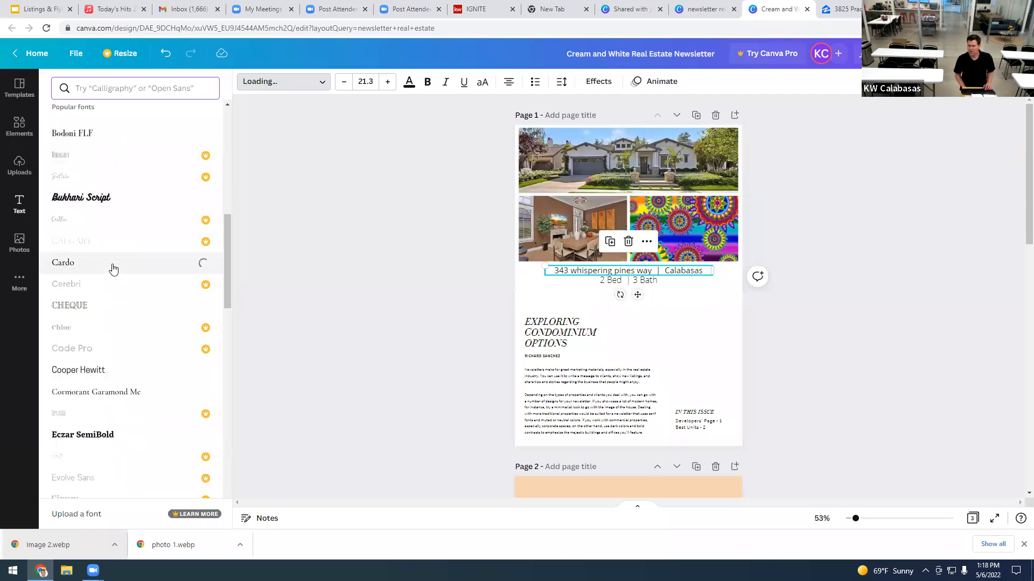
Step: Set the 2 Bed | 3 Bath line to Cardo at size 15
click(648, 282)
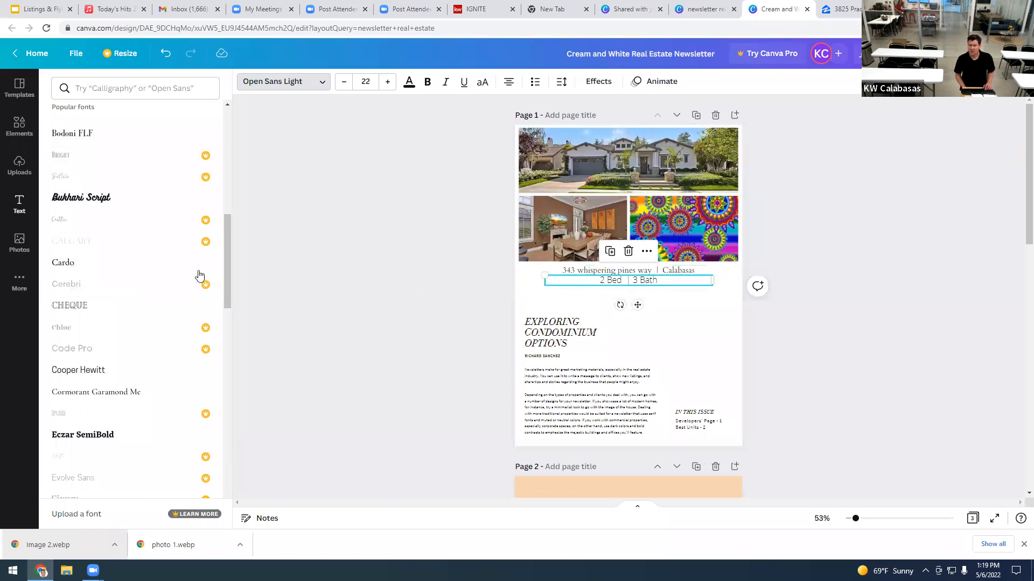
click(129, 271)
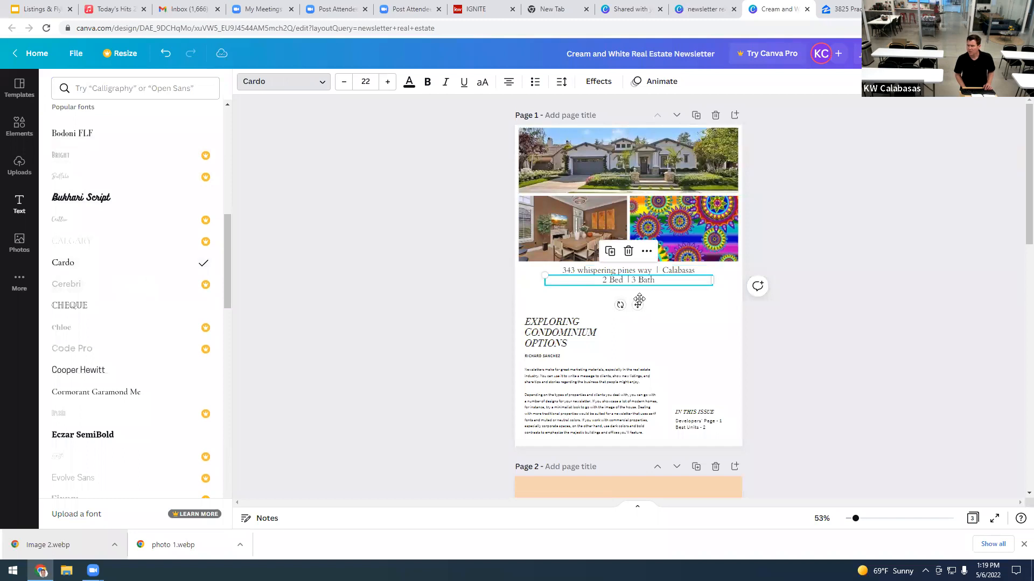
click(342, 82)
click(342, 82)
double_click(342, 82)
double_click(343, 82)
click(343, 81)
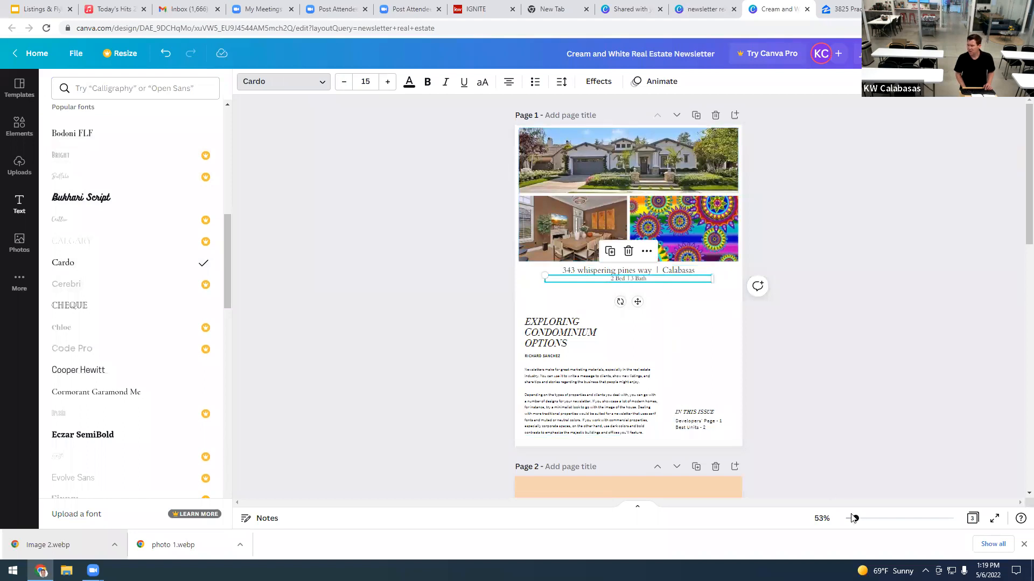
drag(857, 521, 870, 520)
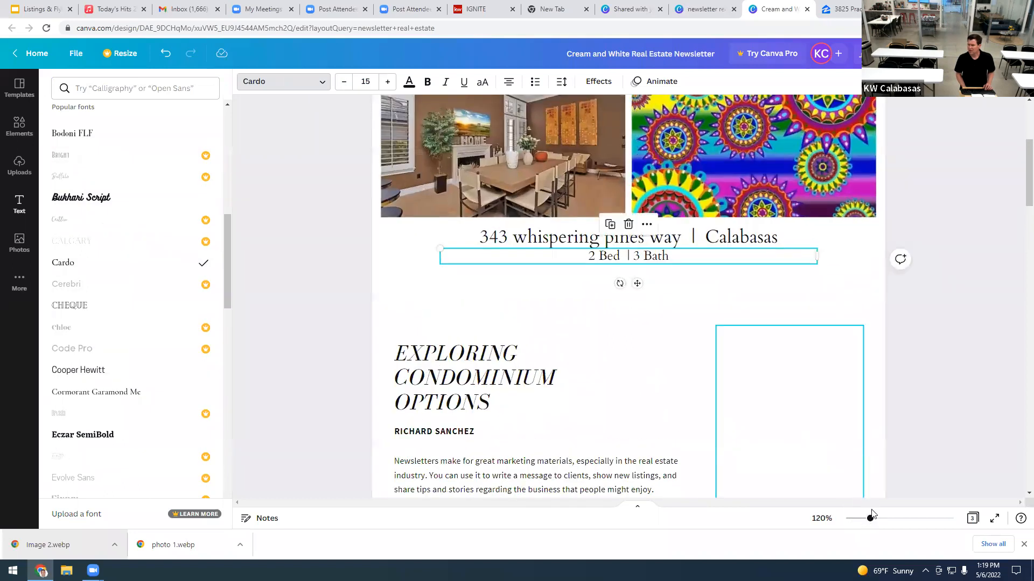
drag(870, 520, 881, 520)
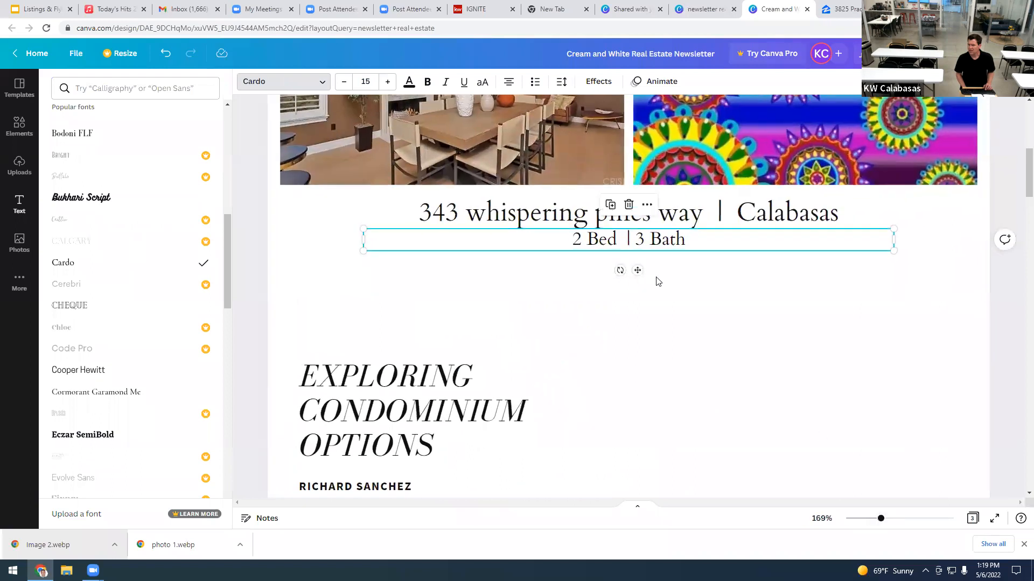
click(504, 220)
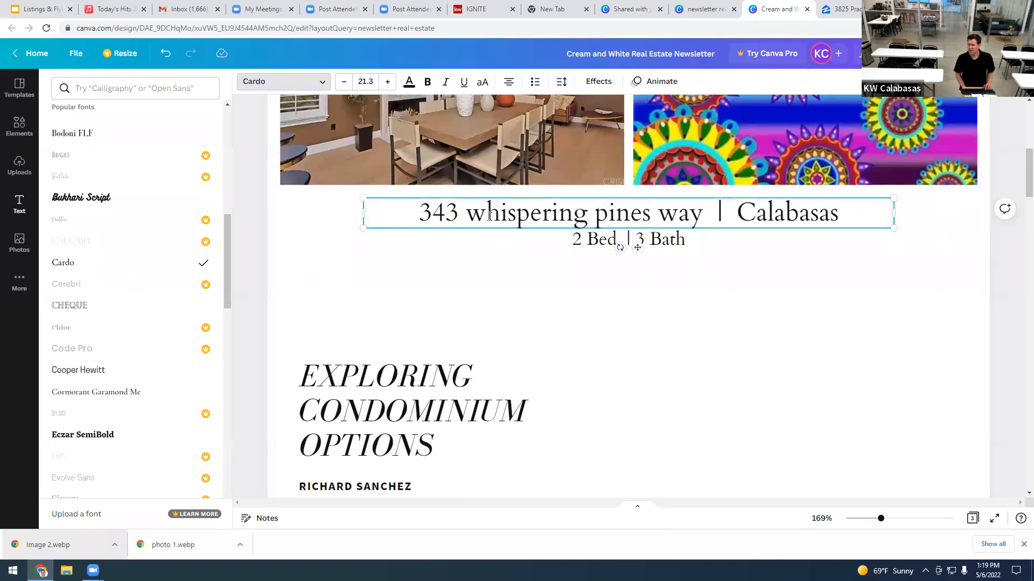
key(BackSpace)
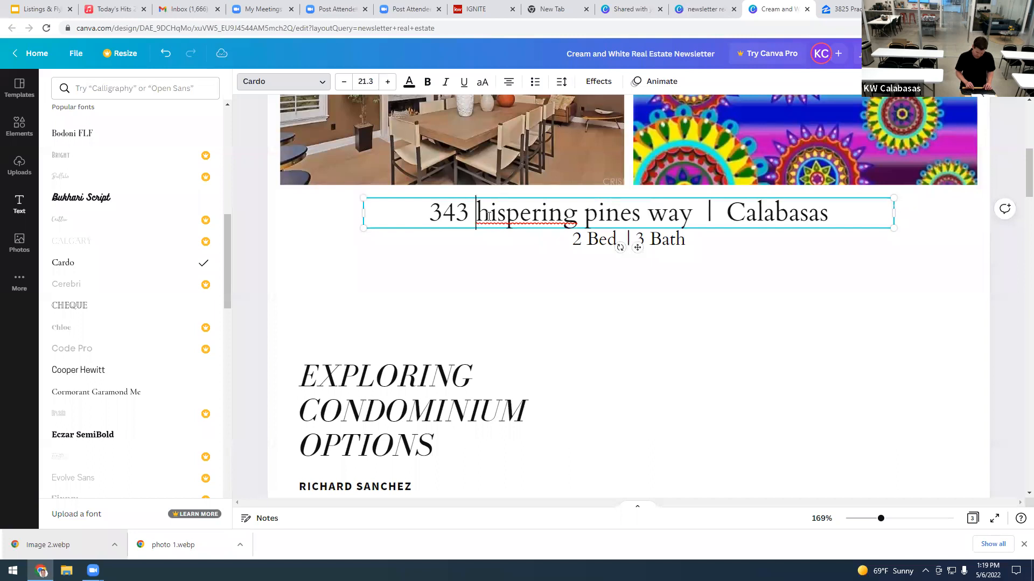
text(W)
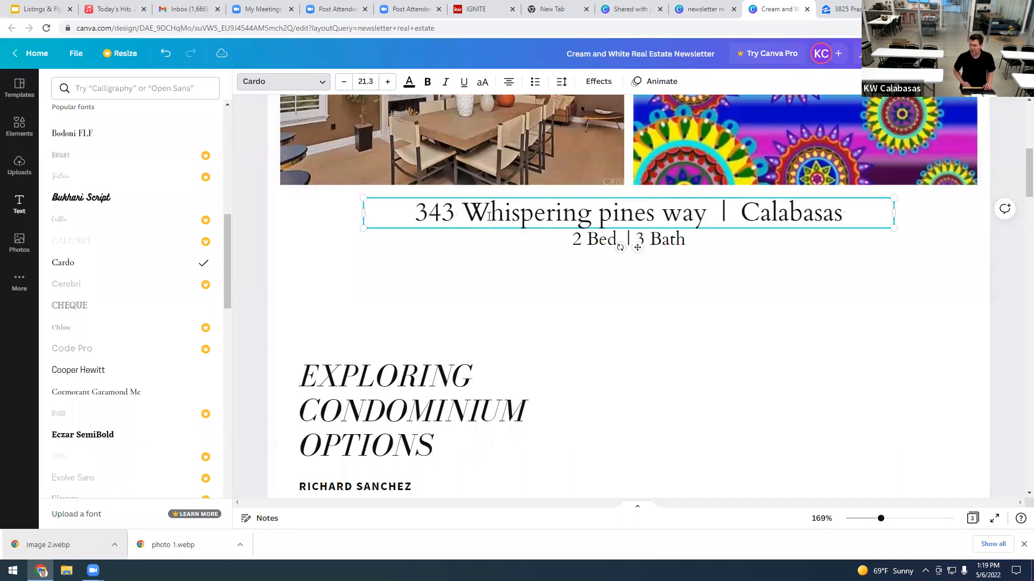
click(606, 215)
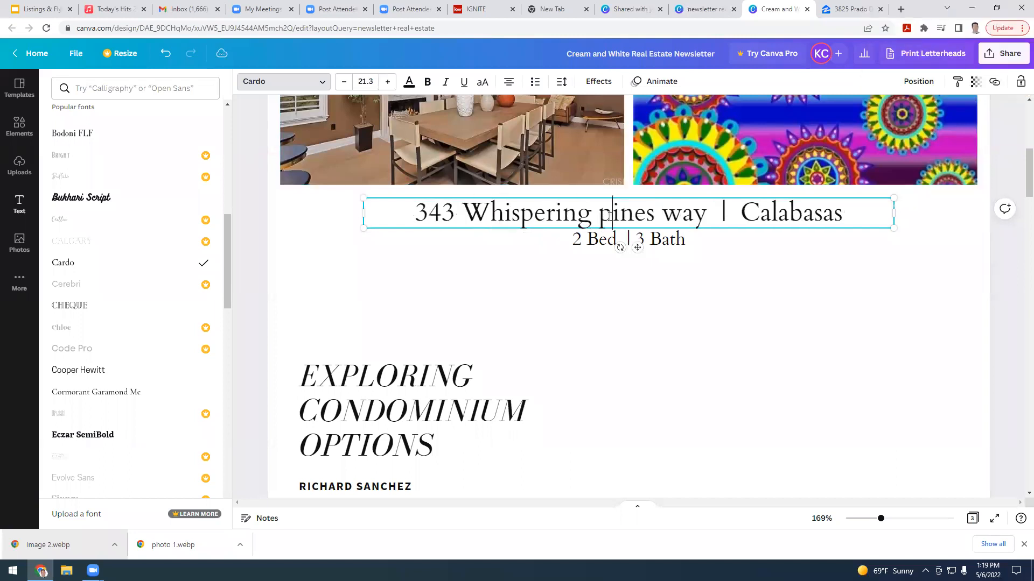
key(BackSpace)
text(P)
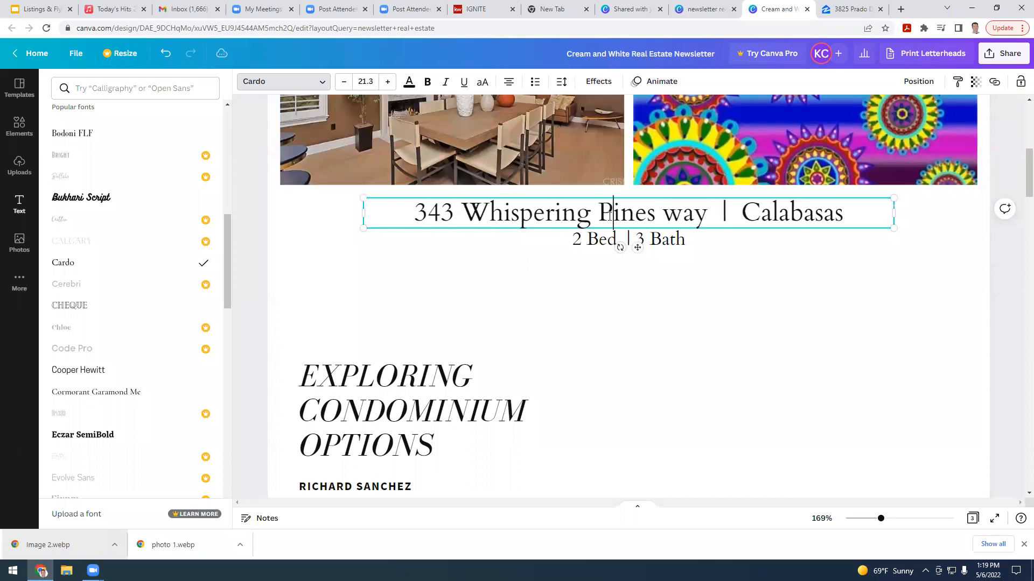
click(675, 213)
key(BackSpace)
text(W)
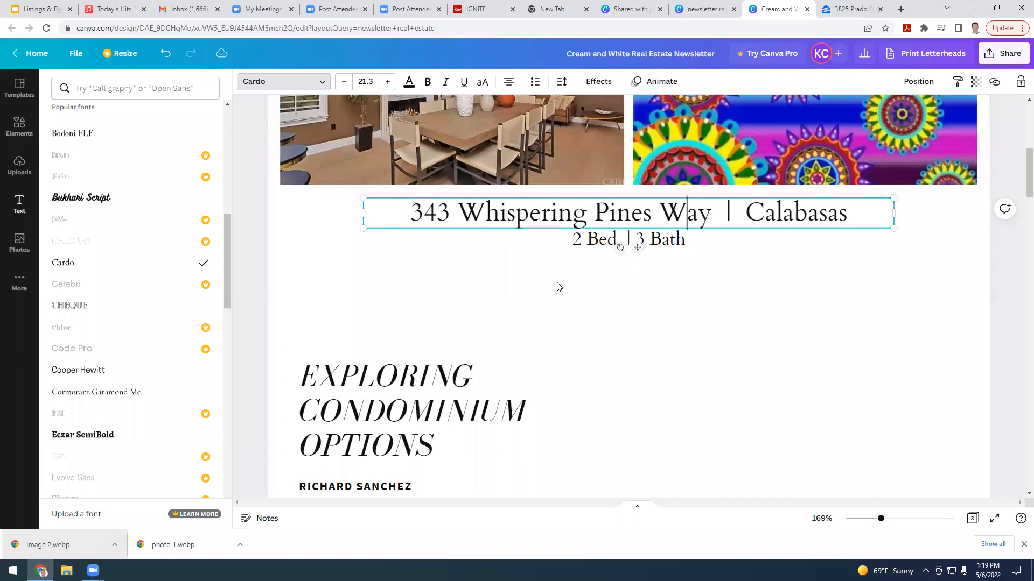
click(602, 242)
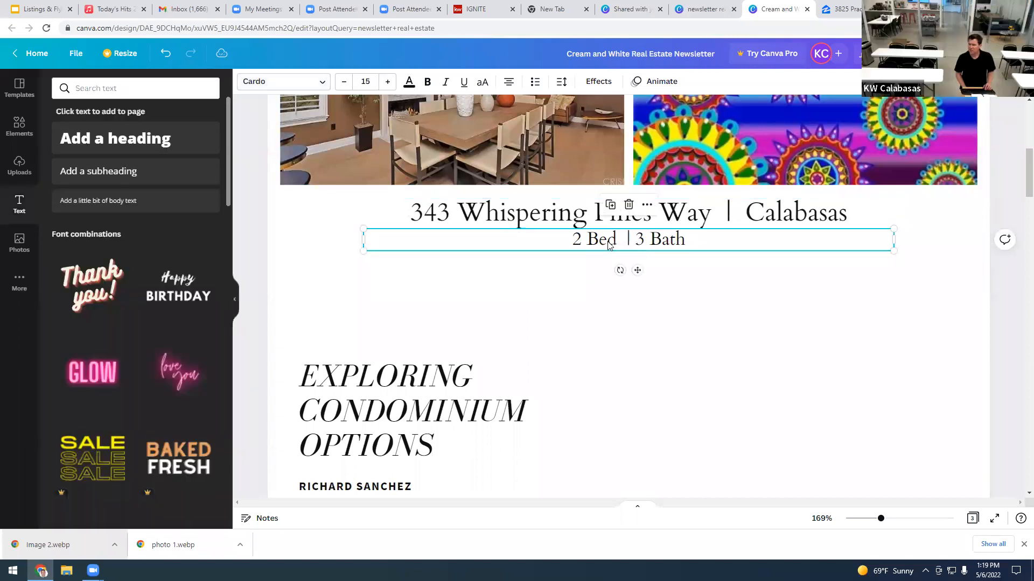
Step: Append '| 2500 Sq Ft | 25,000 Lot' after 3 Bath in the details line
double_click(634, 241)
click(643, 240)
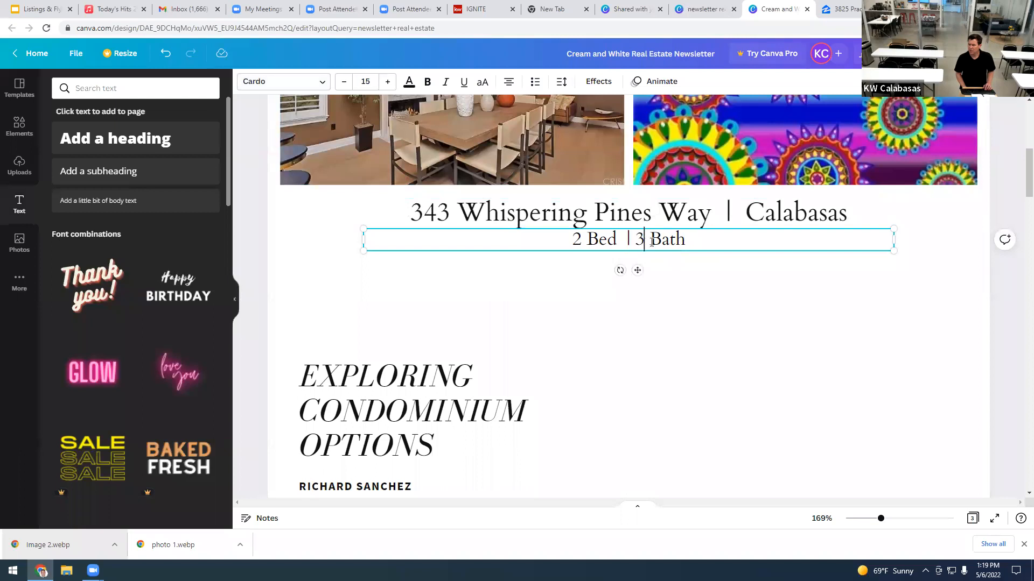
click(687, 241)
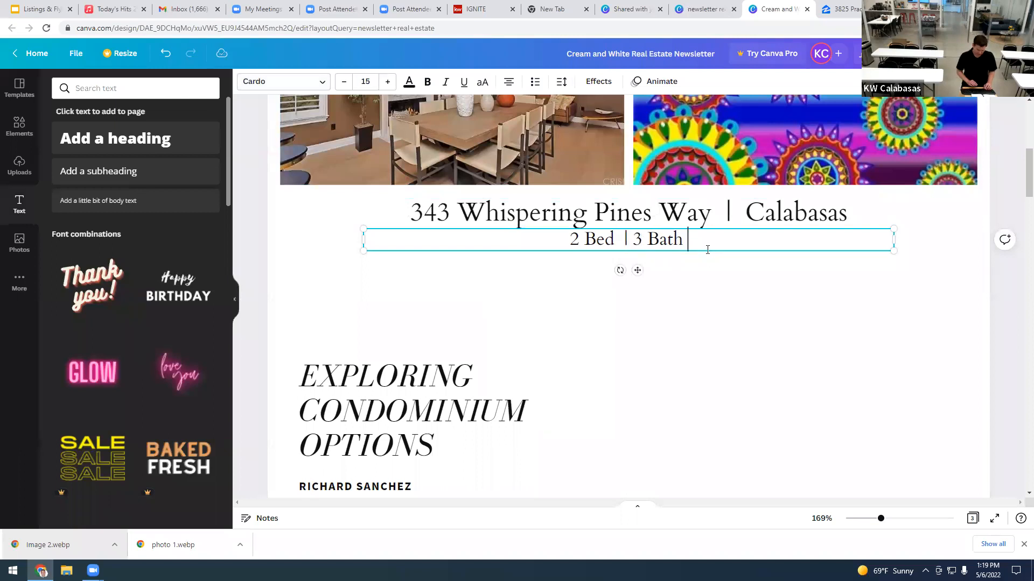
text(| )
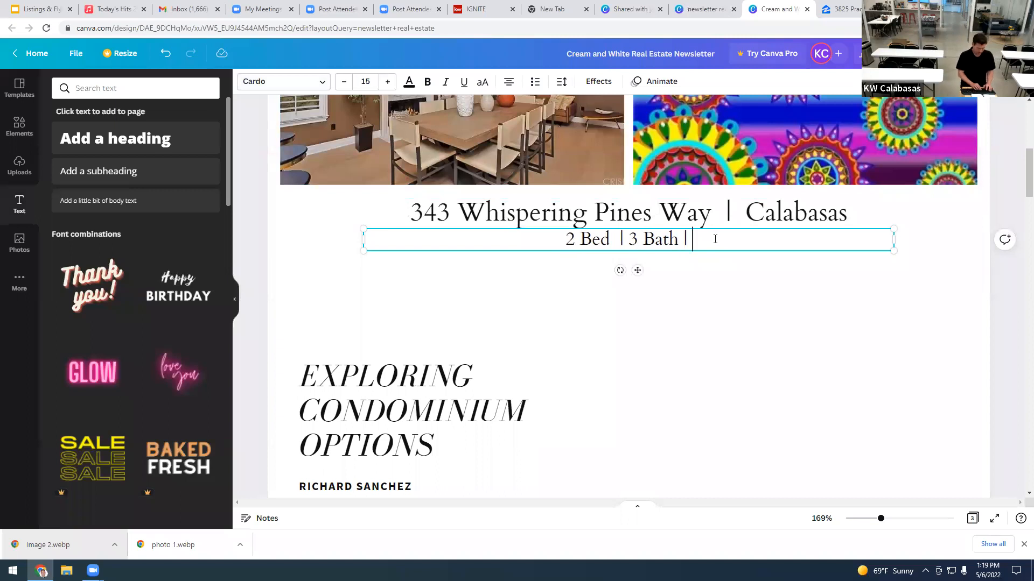
text(2500 )
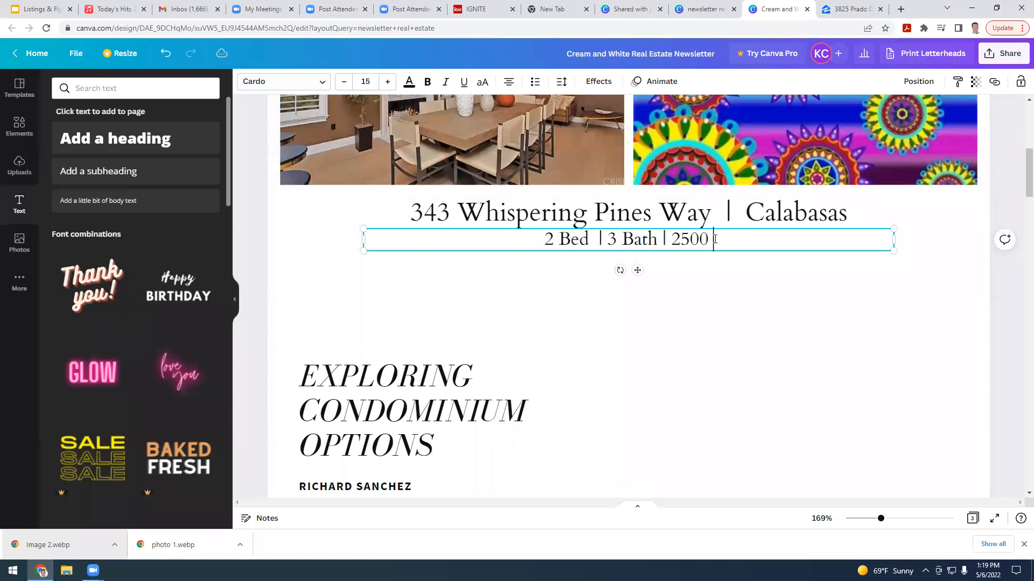
text(SqFt)
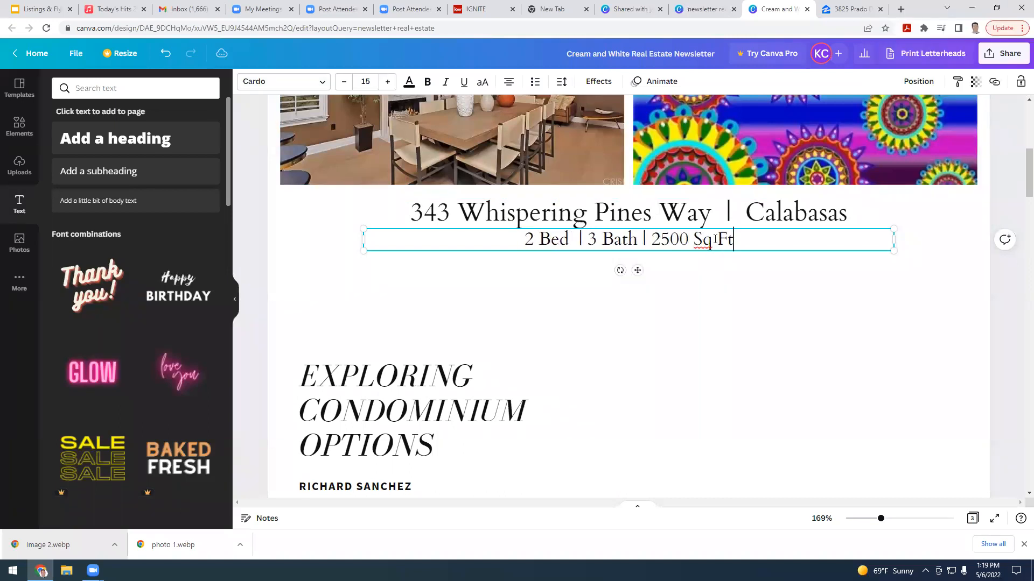
click(714, 241)
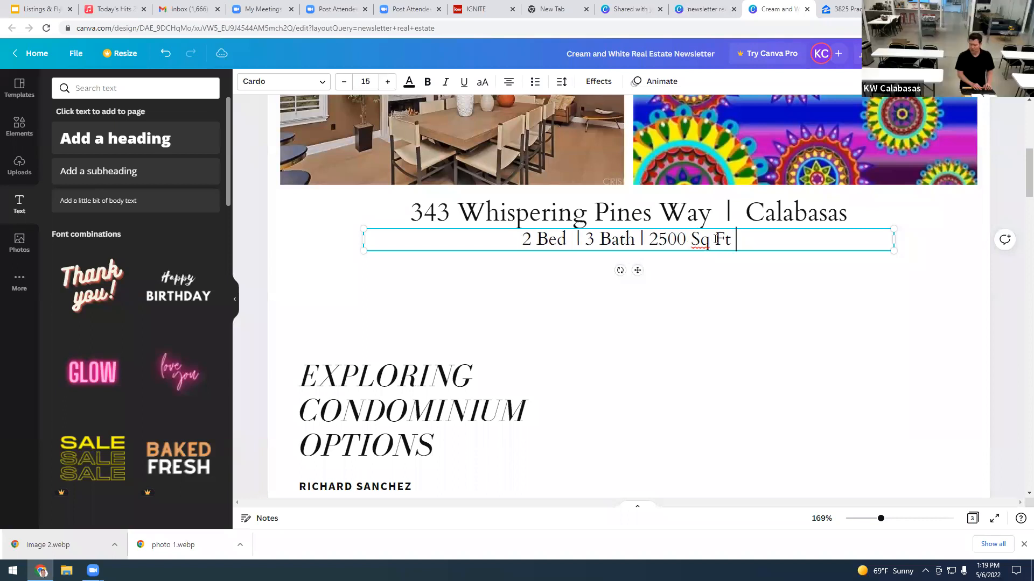
key(End)
text(|)
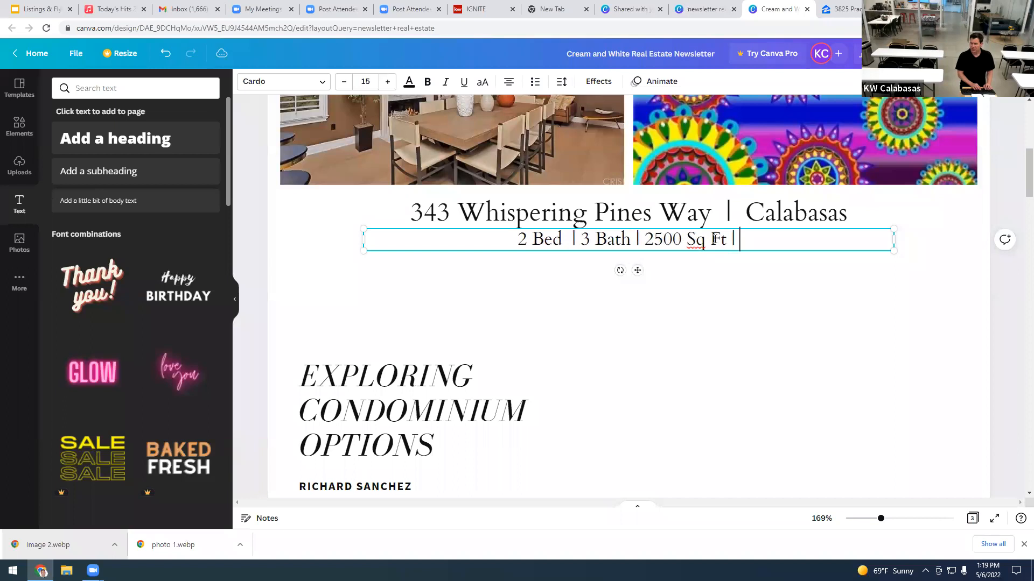
text( 25,000 Lot)
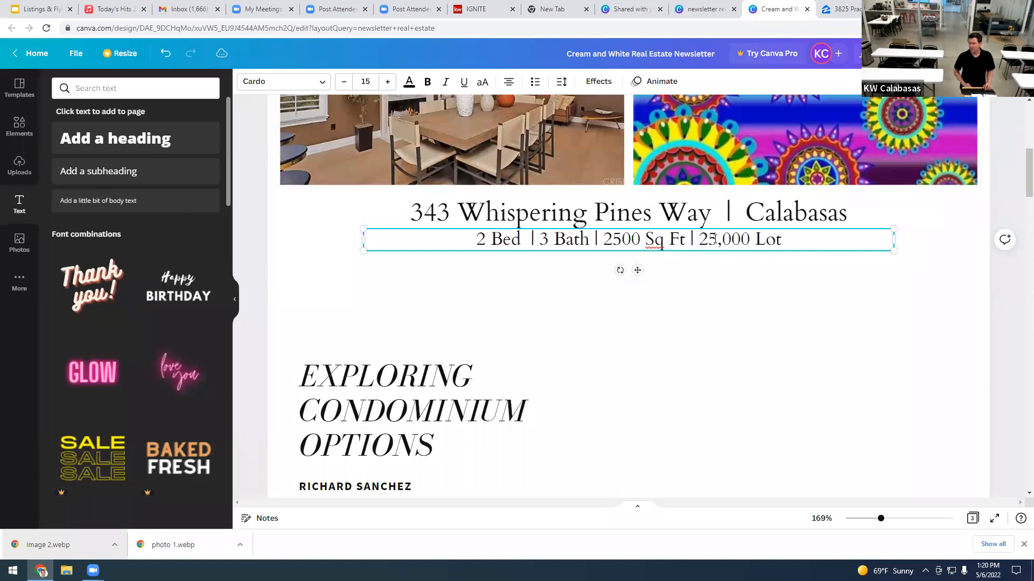
Step: Add the asking price '| Offered at $2,100,000' to the end of the details line
key(Return)
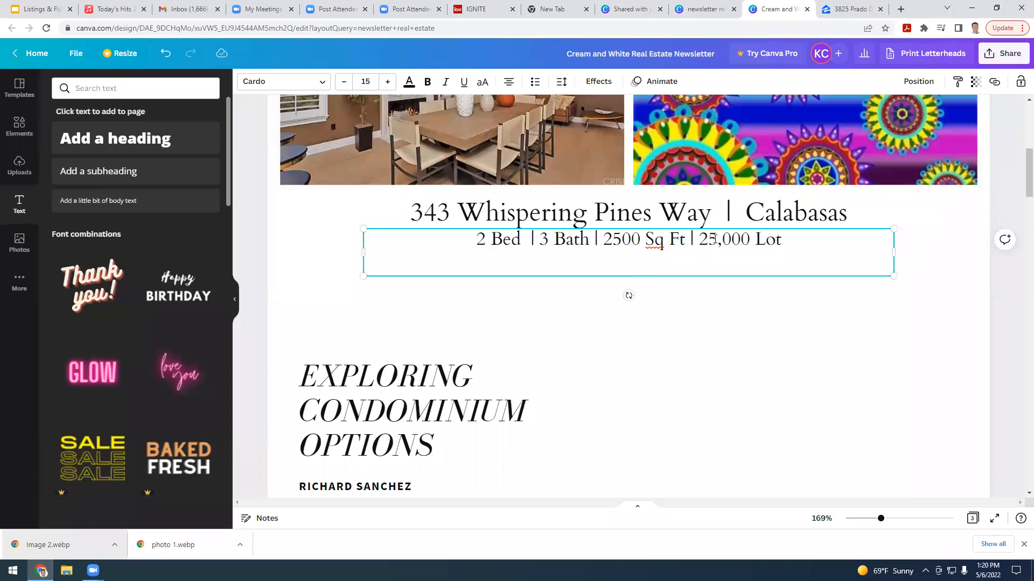
key(BackSpace)
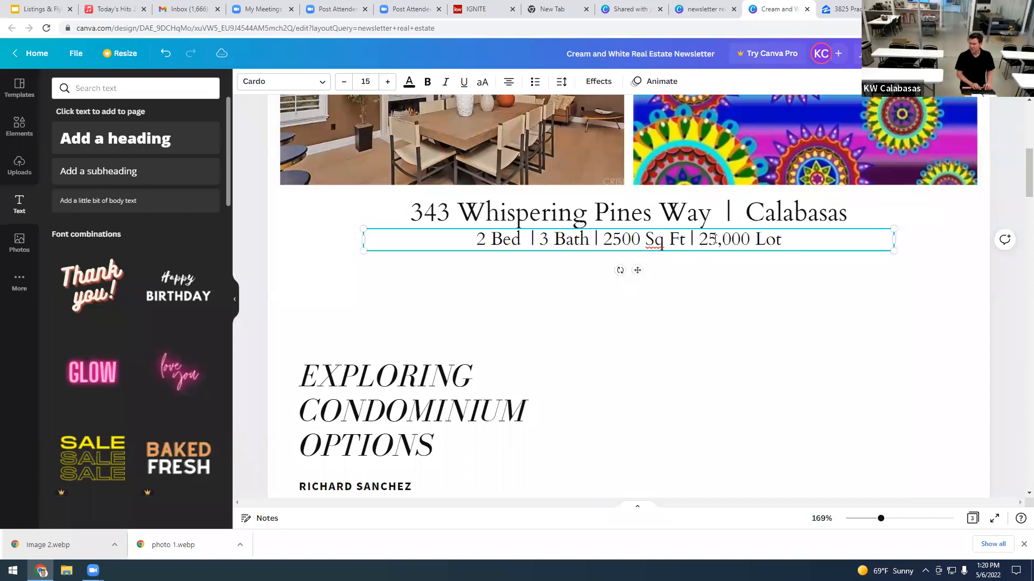
text(| )
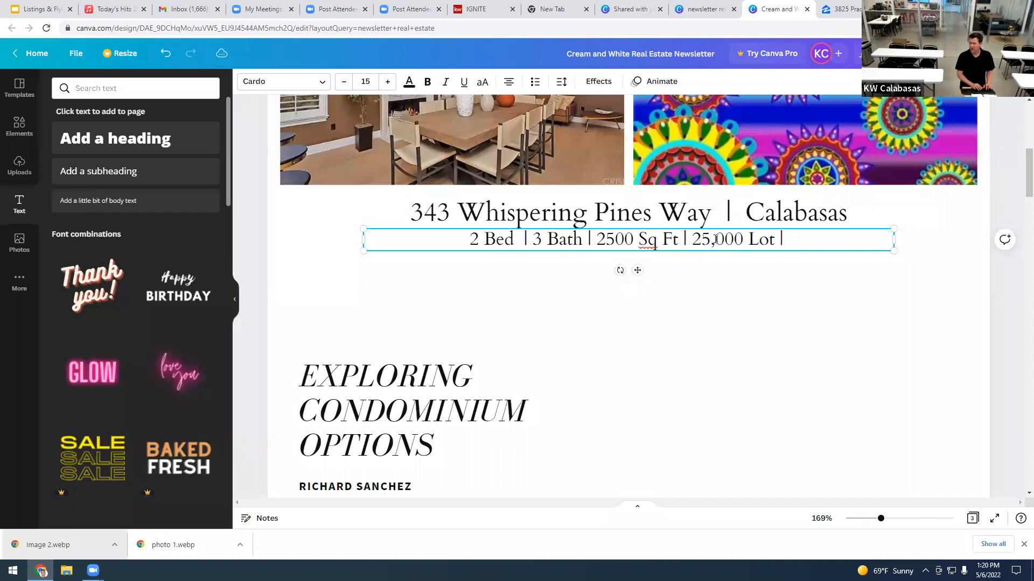
text(Offere)
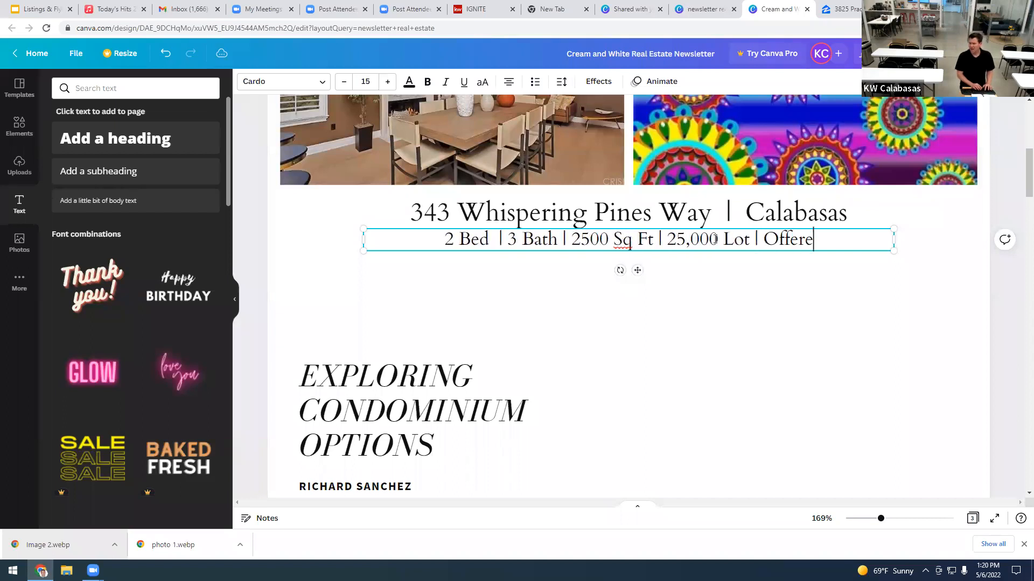
text(d at)
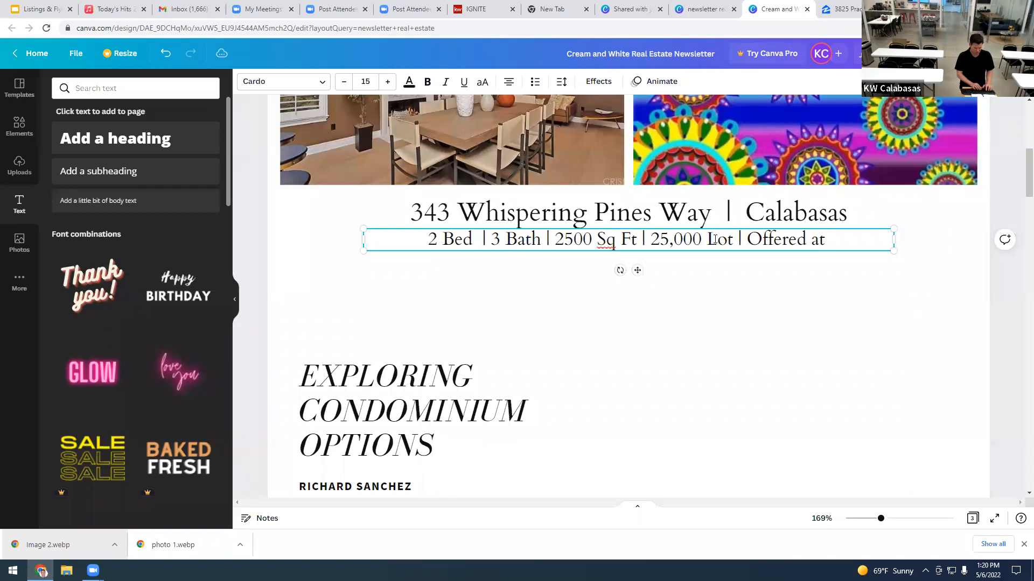
text( $)
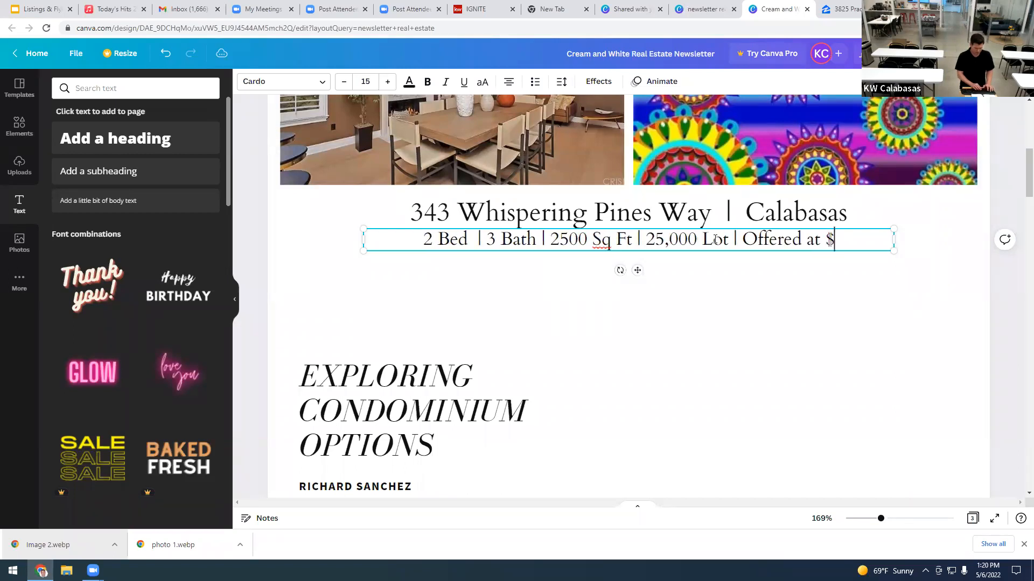
text(2)
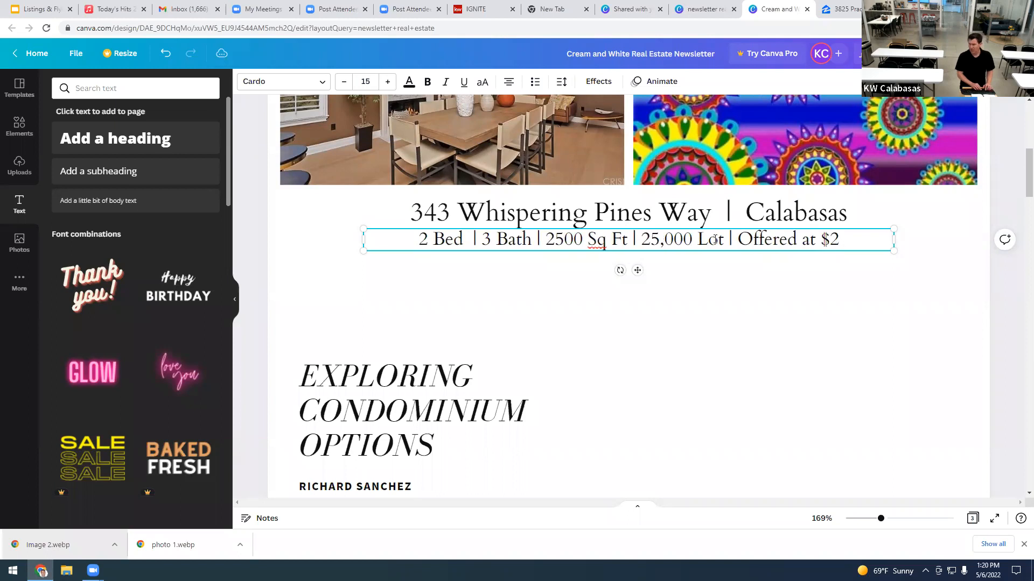
text(.1)
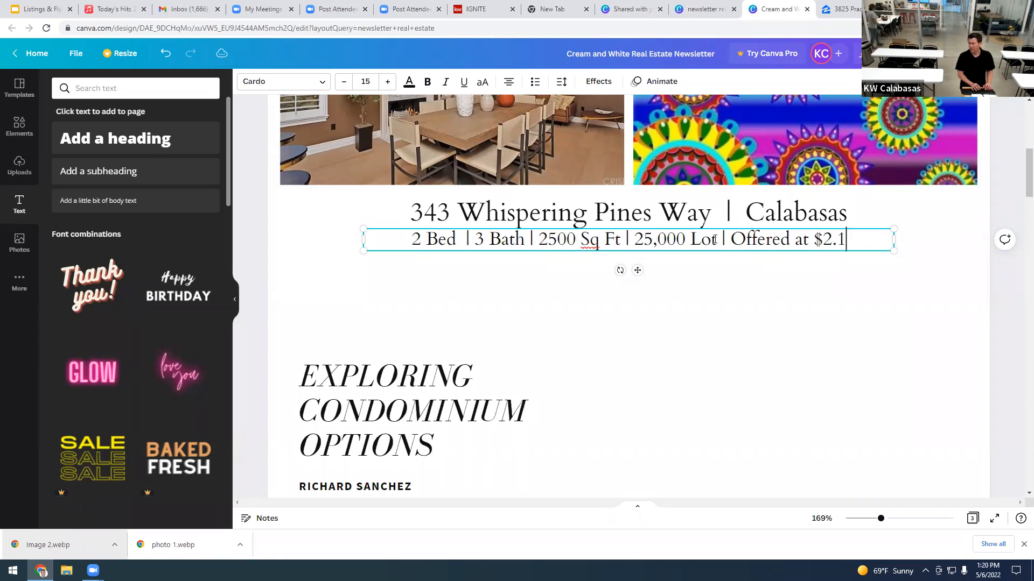
key(BackSpace)
key(BackSpace)
text(,)
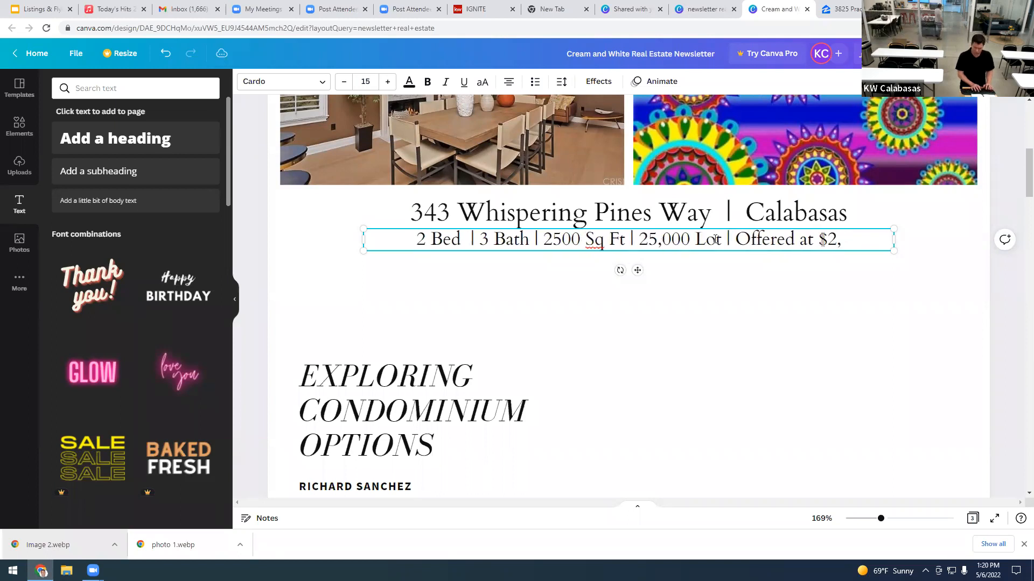
text(100)
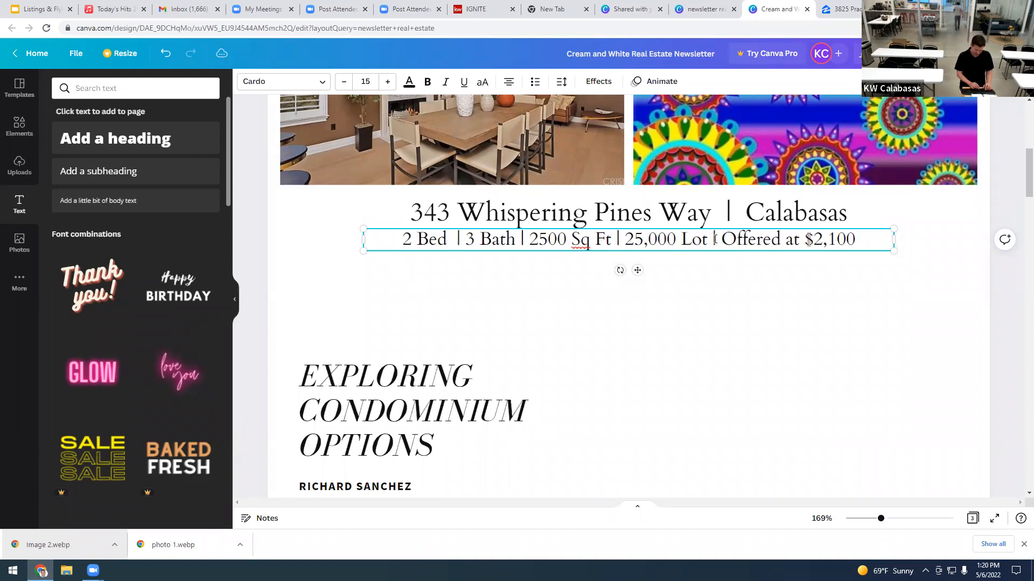
text(,000)
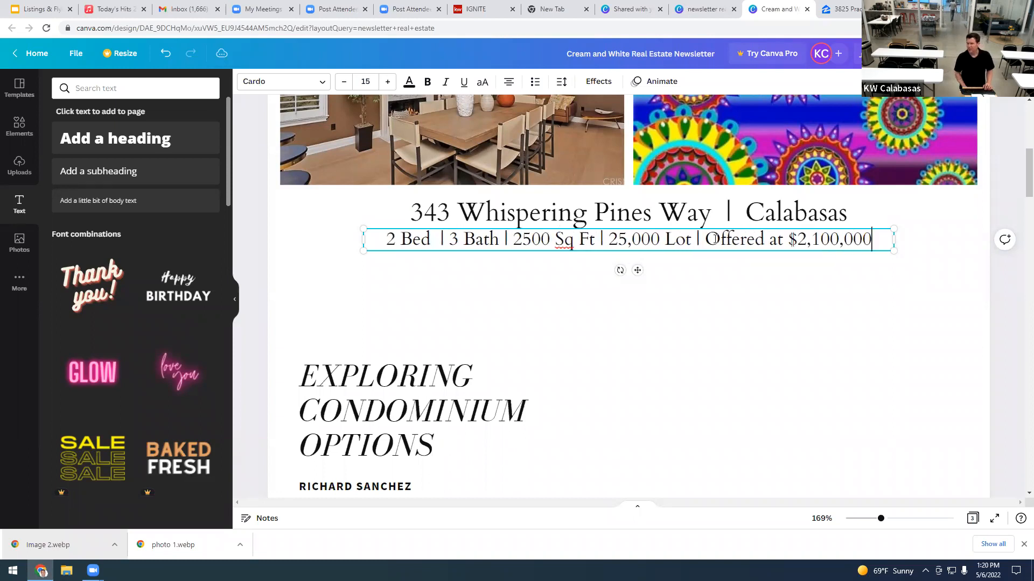
Step: Put a single space on both sides of every pipe in the Bed/Bath/Sq Ft/Lot/price line
click(661, 239)
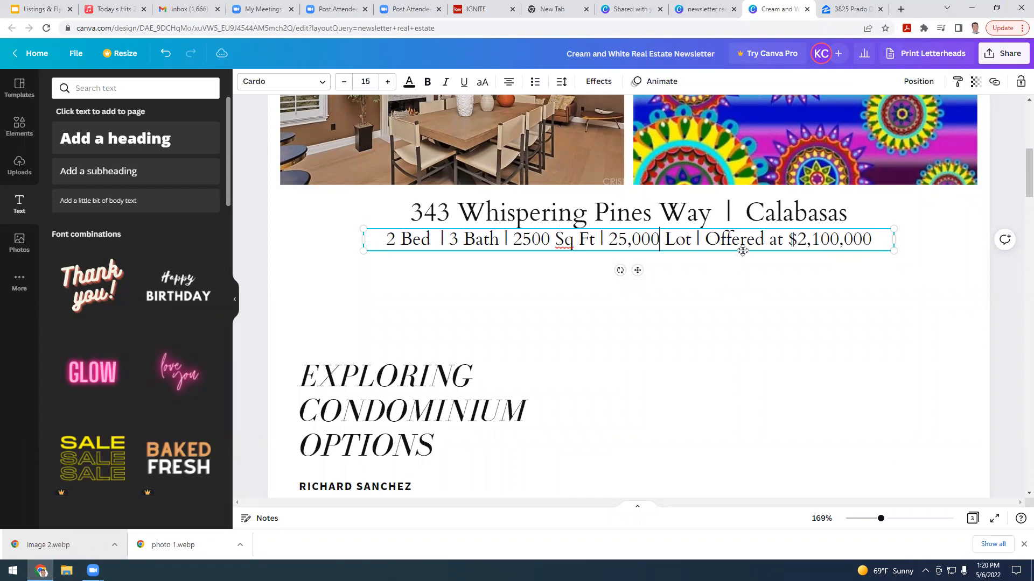
click(698, 240)
click(708, 240)
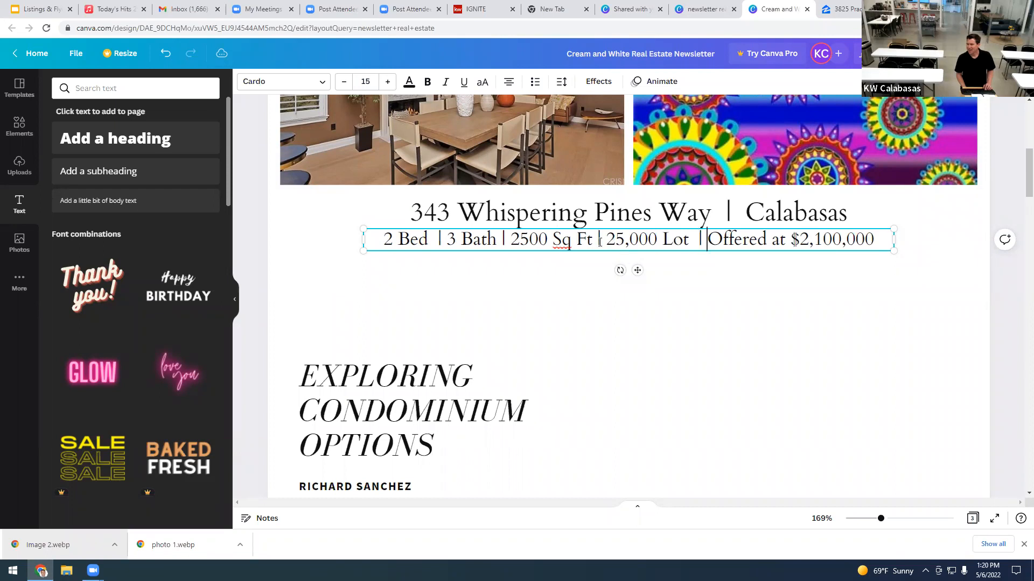
click(605, 241)
click(594, 242)
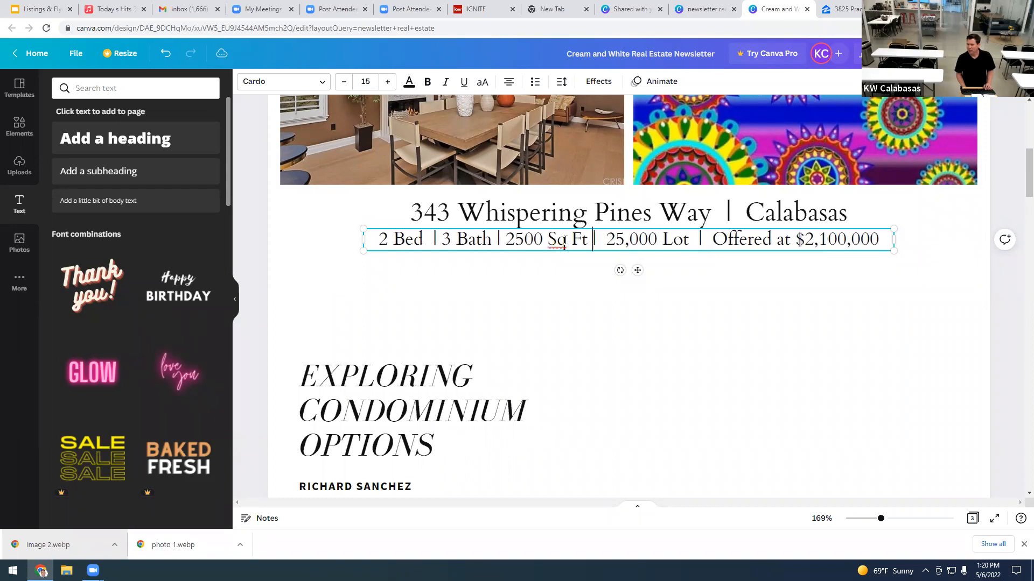
click(503, 240)
click(491, 240)
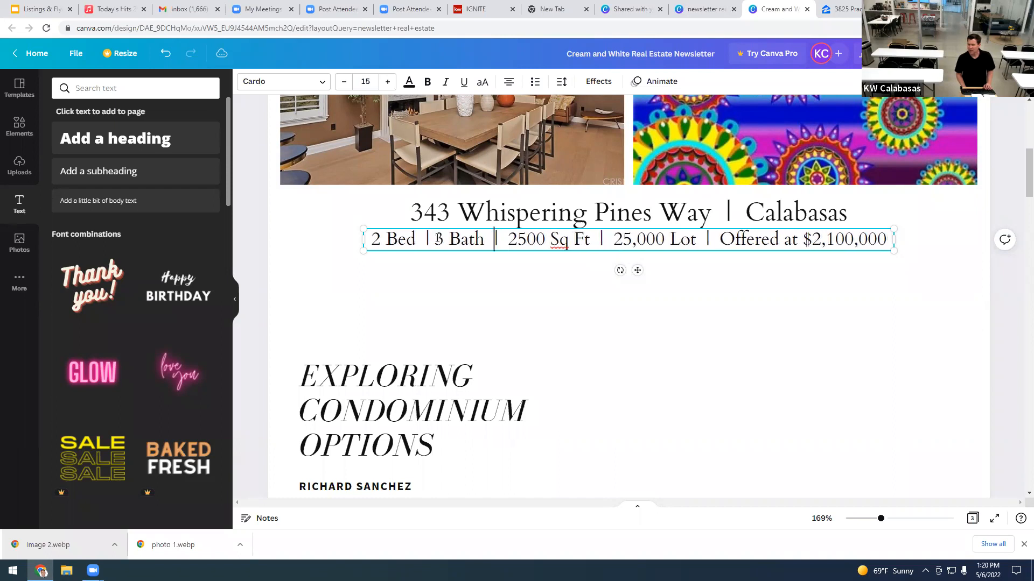
click(432, 239)
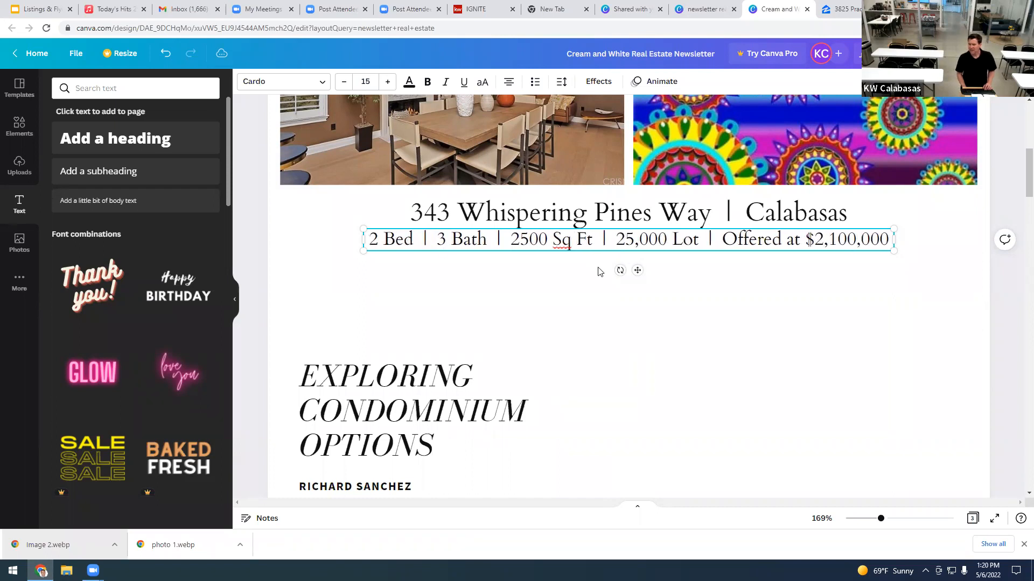
Step: Change the property details line's font from Cardo to Source Sans Pro
click(747, 279)
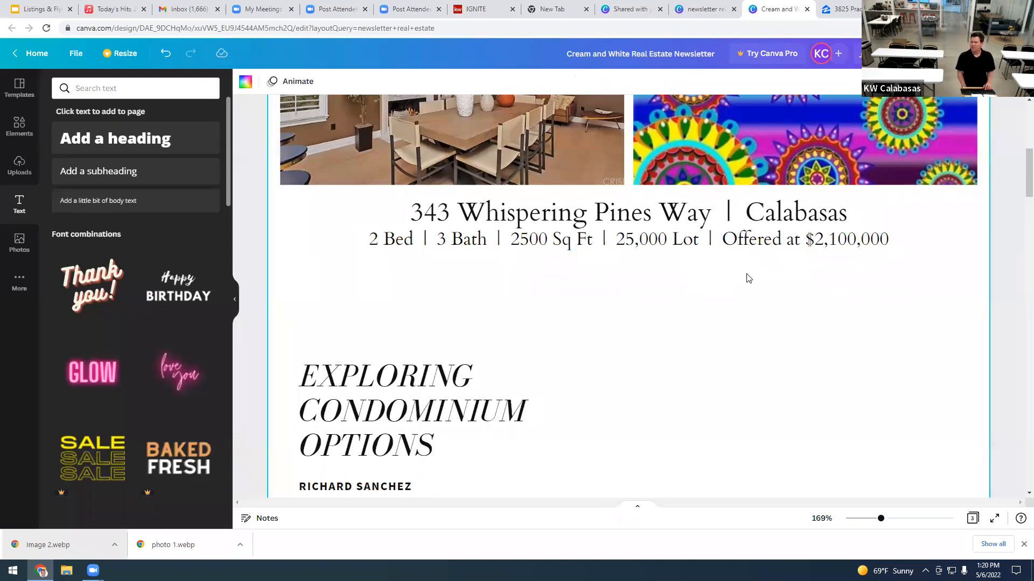
click(667, 246)
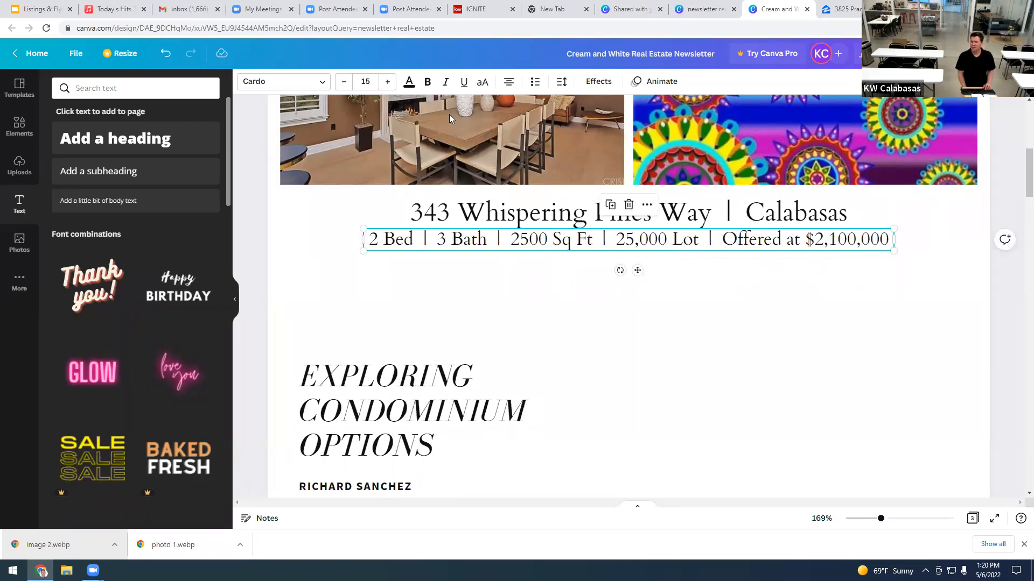
click(297, 86)
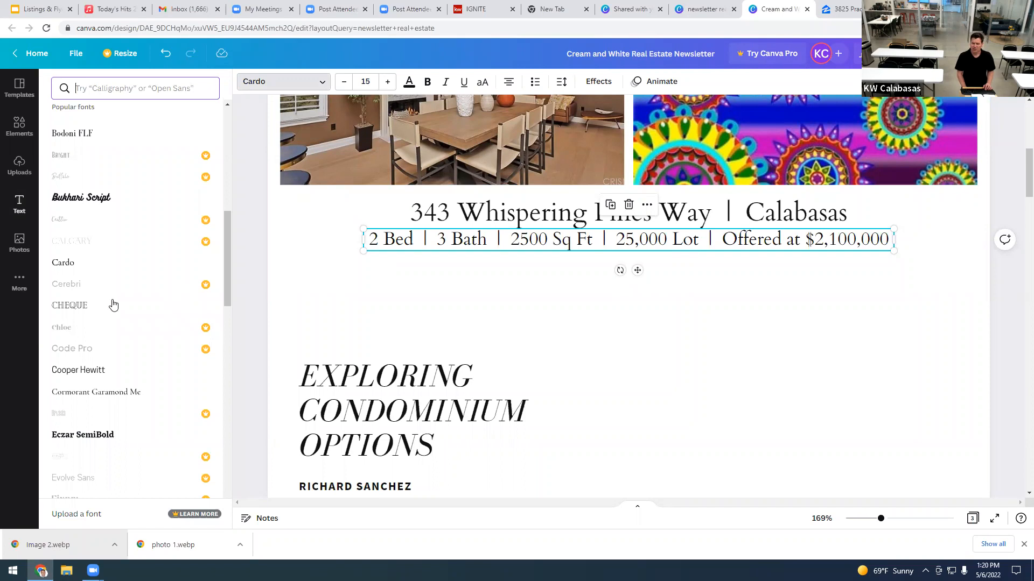
scroll(110, 302, up, 1)
scroll(112, 303, up, 10)
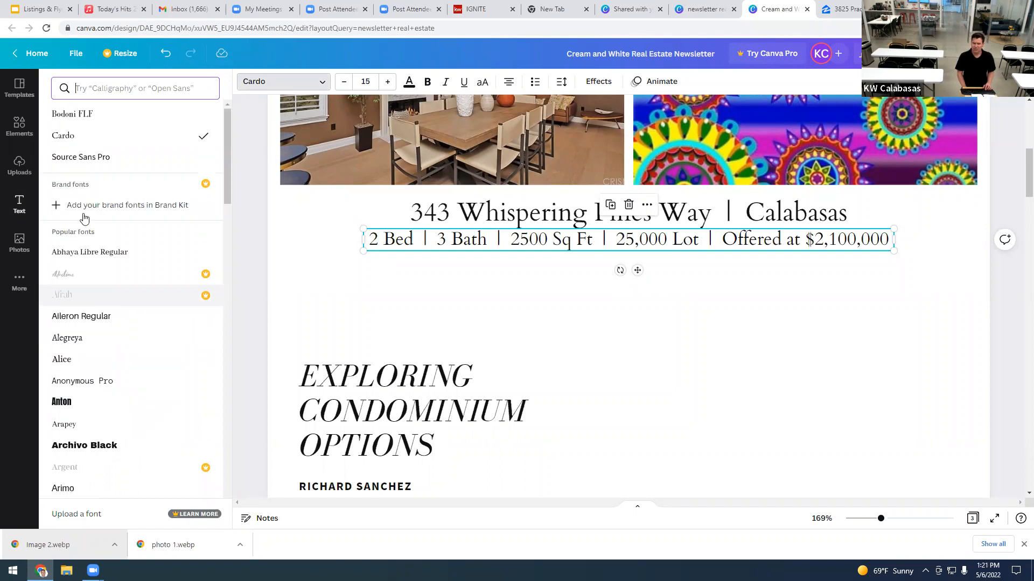
click(100, 157)
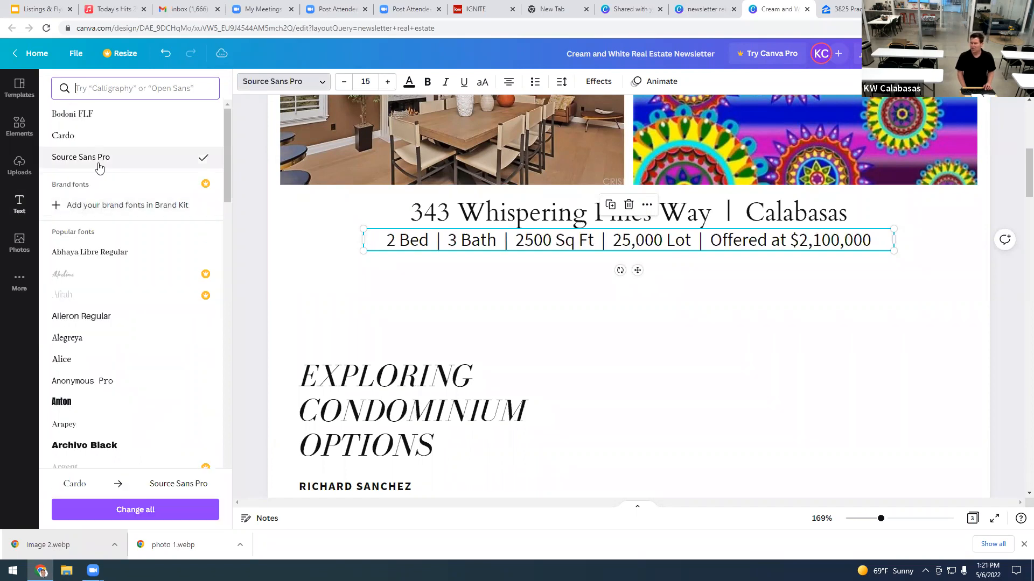
Step: Change the address title's font to Source Sans Pro as well
click(491, 221)
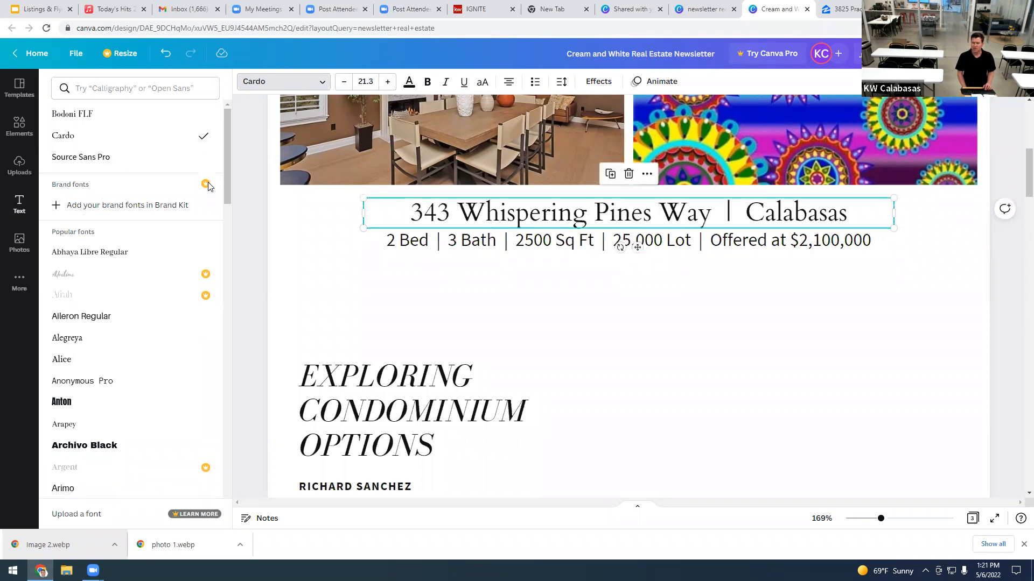
click(120, 162)
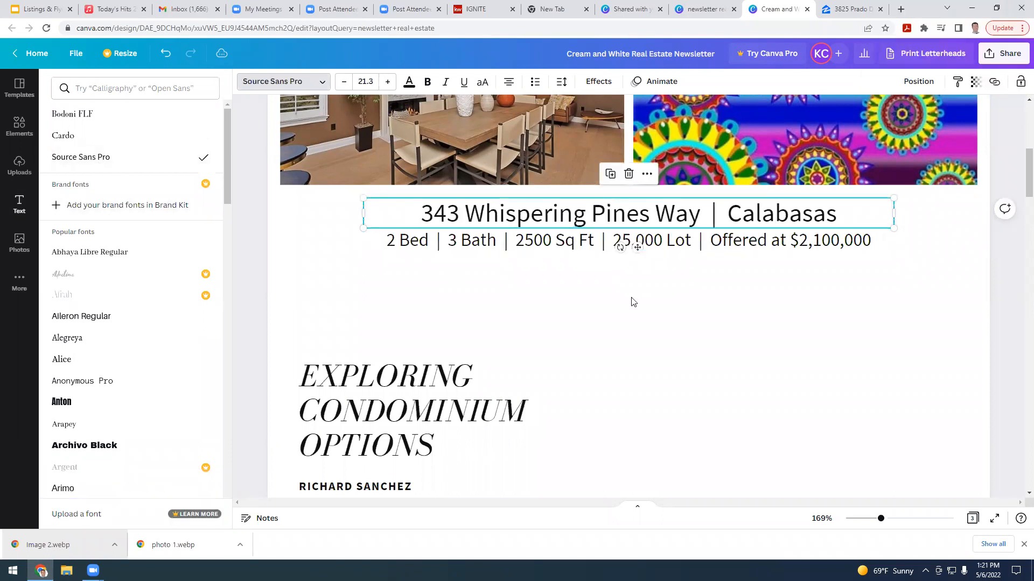
click(632, 302)
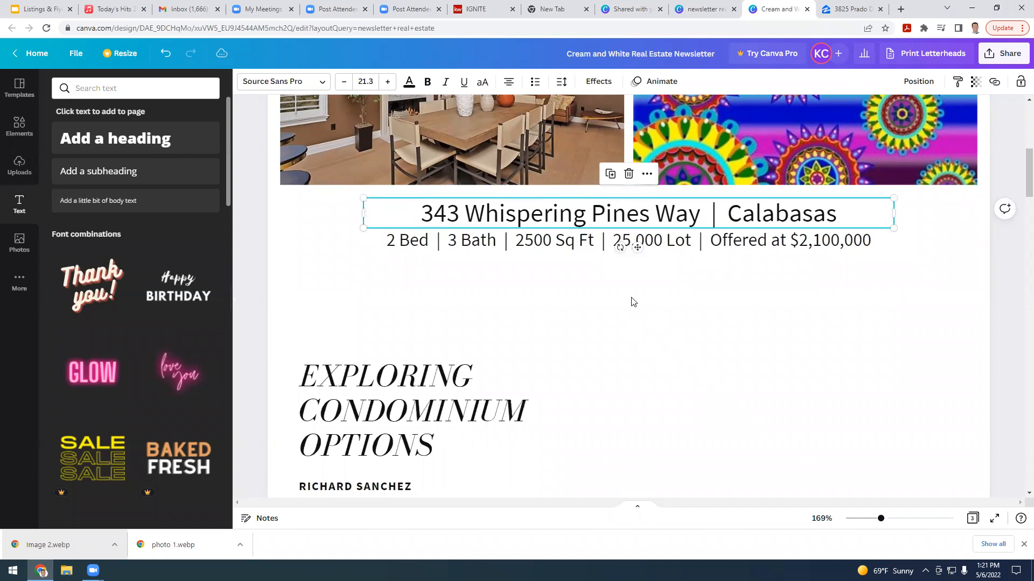
click(631, 302)
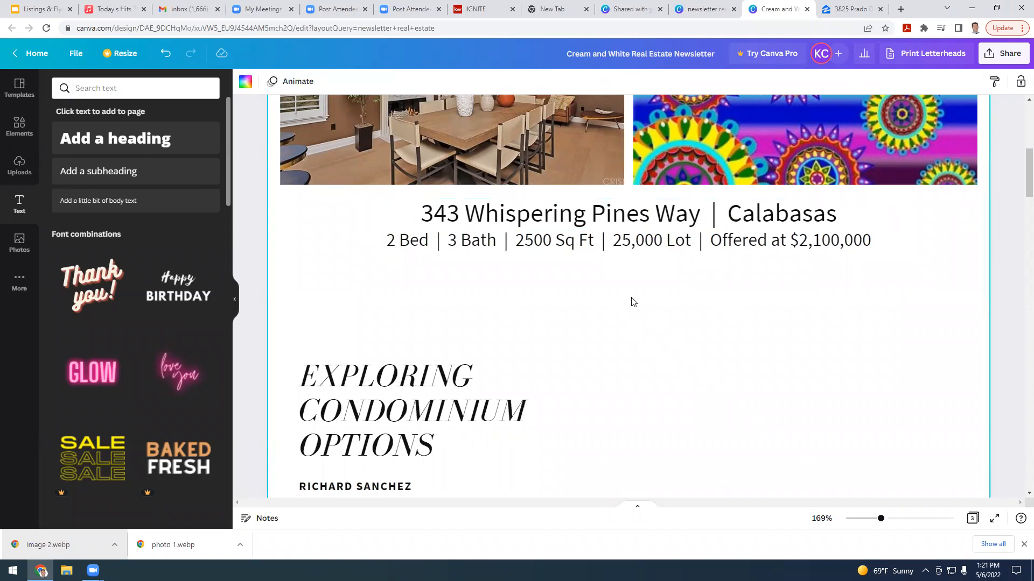
scroll(631, 302, up, 4)
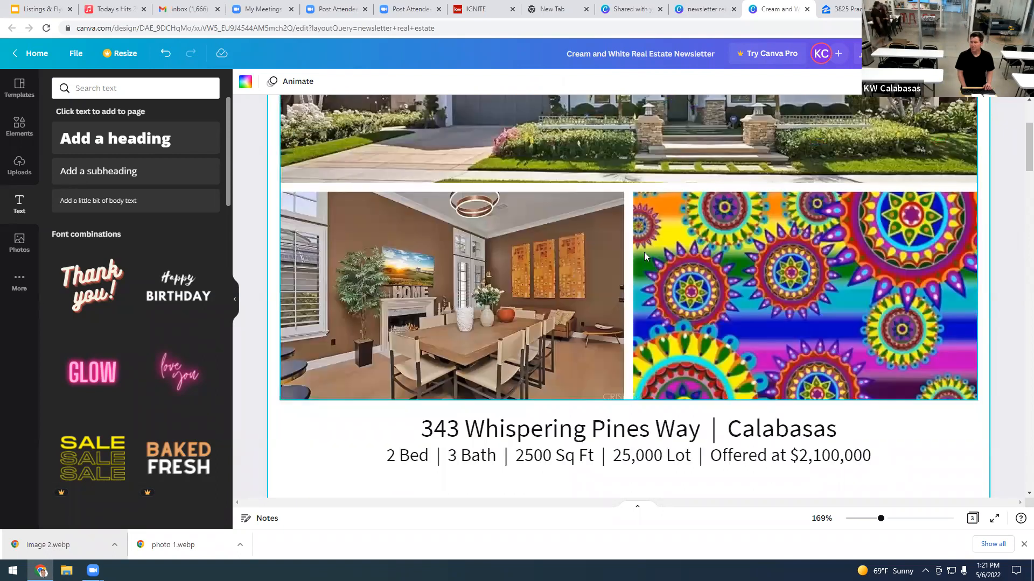
Step: Page through the Zillow listing gallery to the kitchen photo (31 of 68)
click(847, 10)
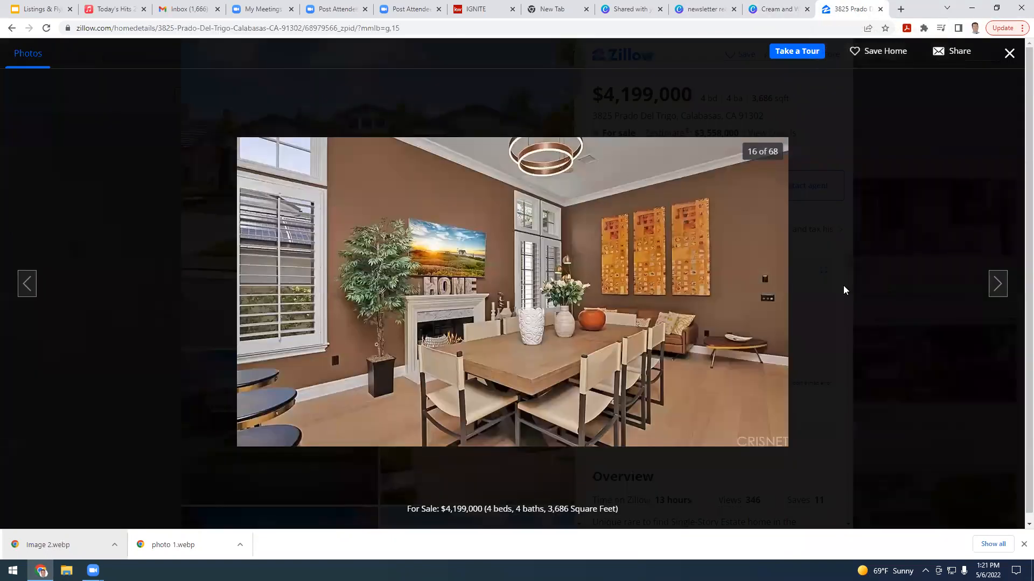
click(994, 289)
click(997, 284)
click(997, 284)
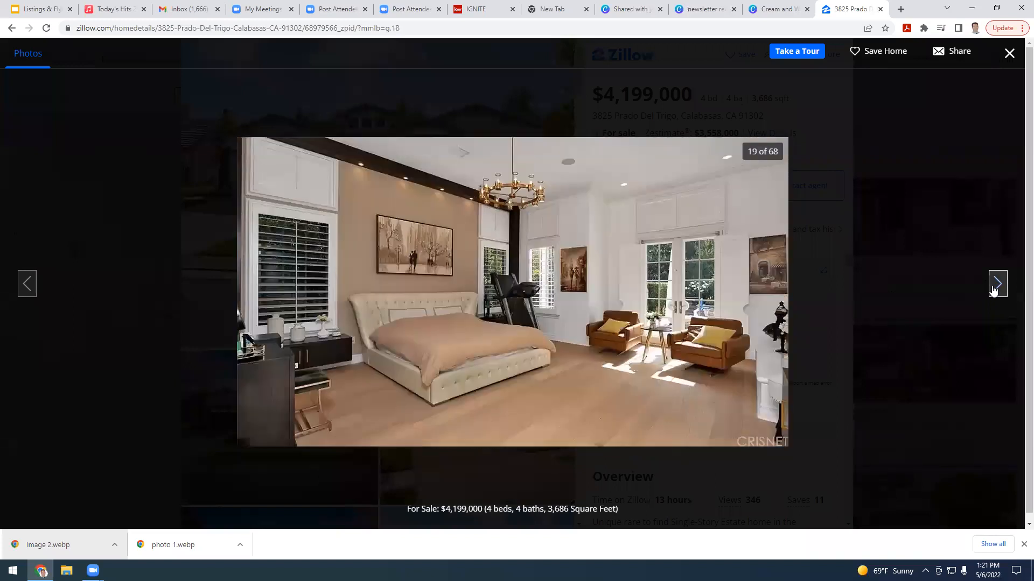
click(998, 284)
click(997, 283)
click(997, 284)
click(994, 290)
click(994, 290)
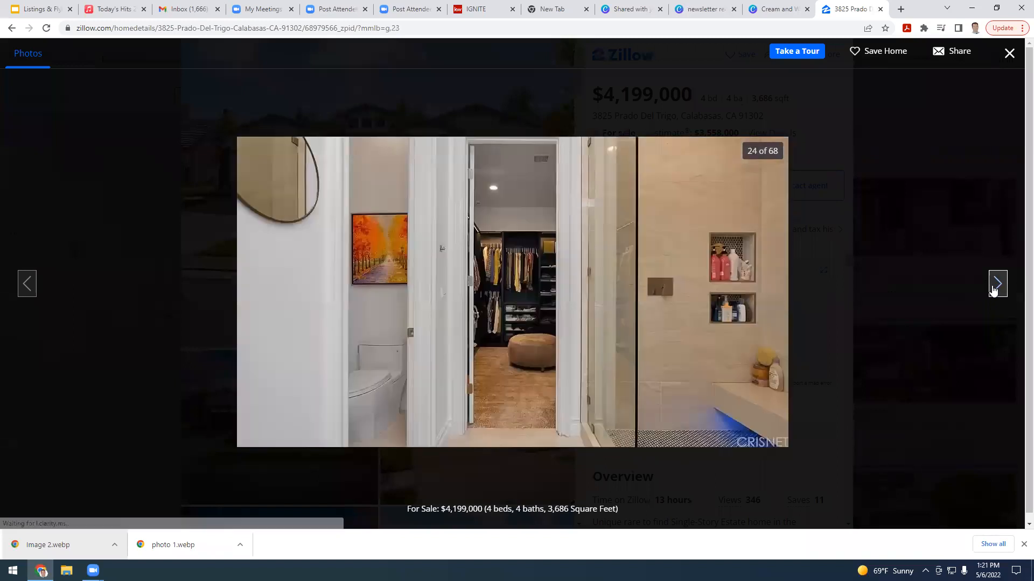
click(994, 290)
click(997, 284)
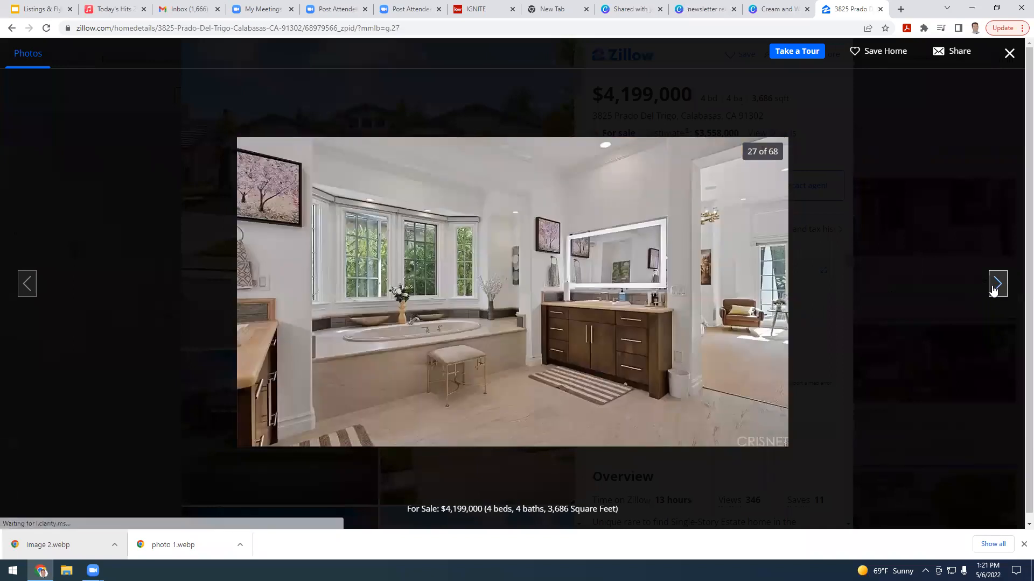
click(997, 283)
click(997, 284)
click(997, 283)
click(997, 284)
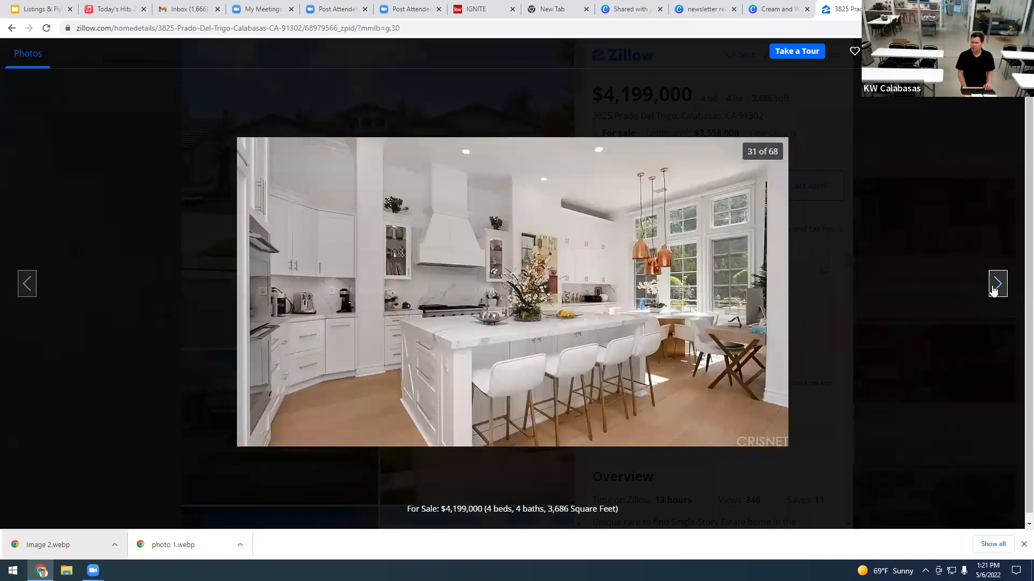
click(996, 286)
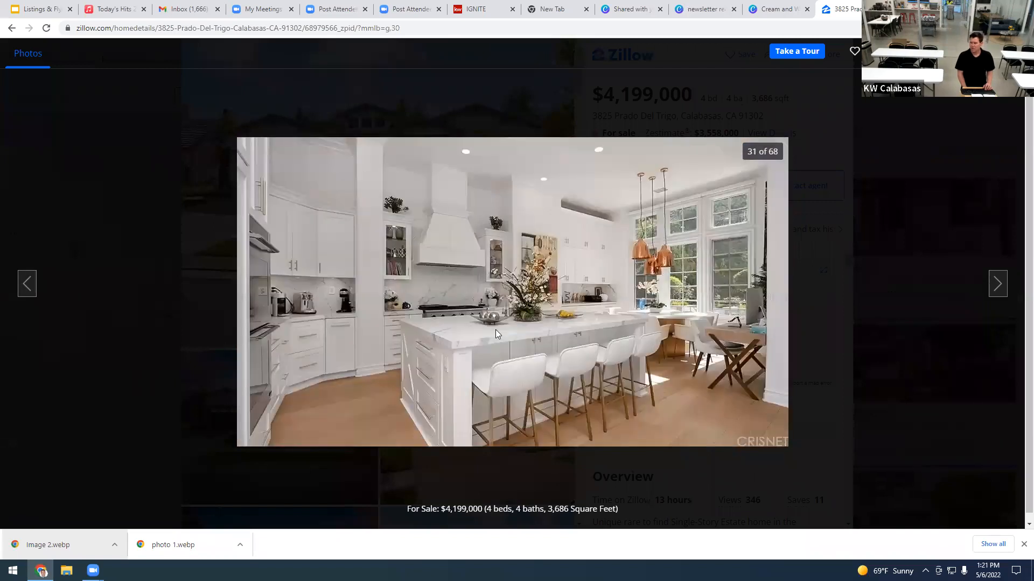
Step: Save the kitchen photo to the Desktop as Photo 3.webp
right_click(496, 330)
click(521, 353)
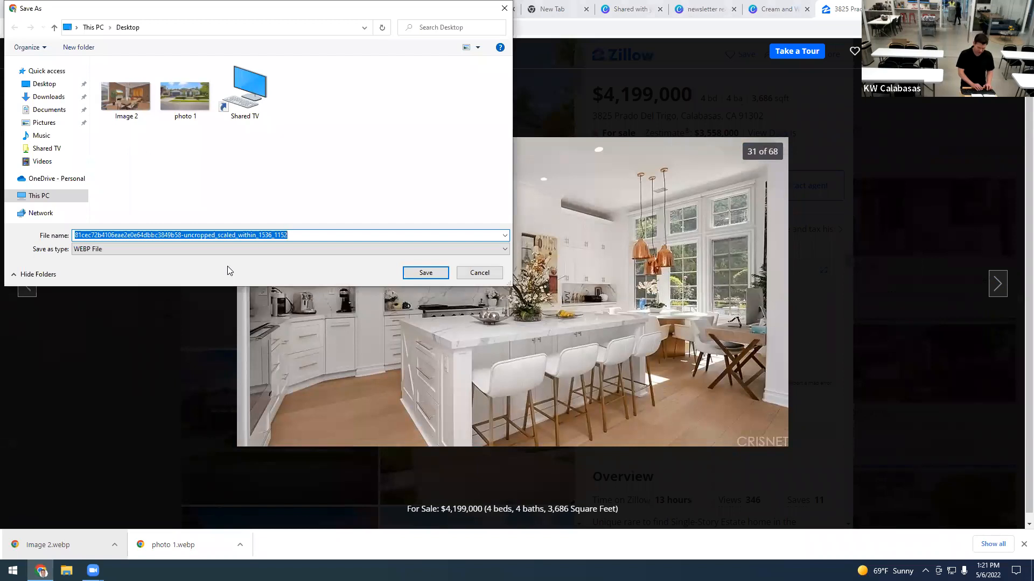
text(Photo 3)
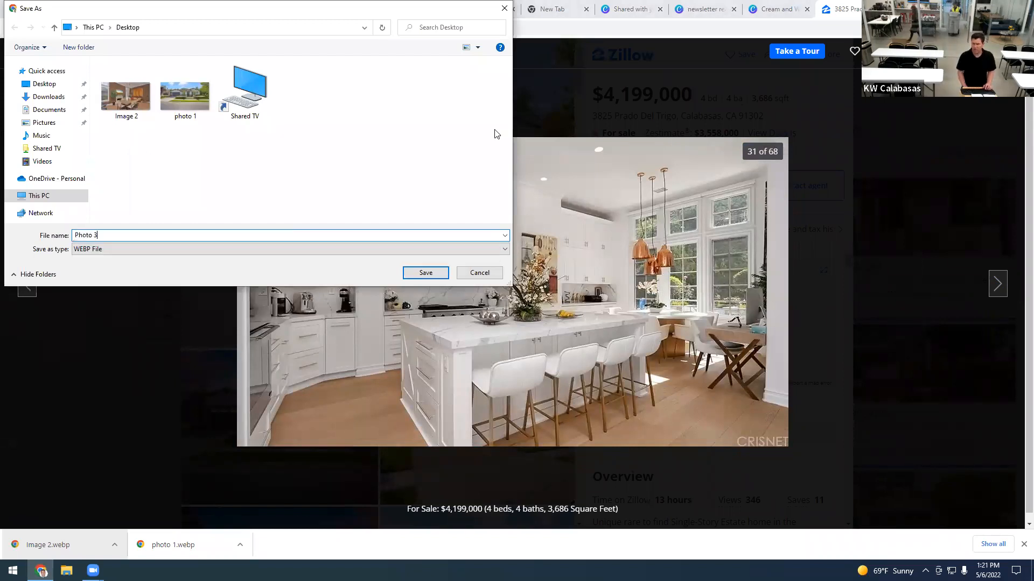
click(425, 273)
click(775, 9)
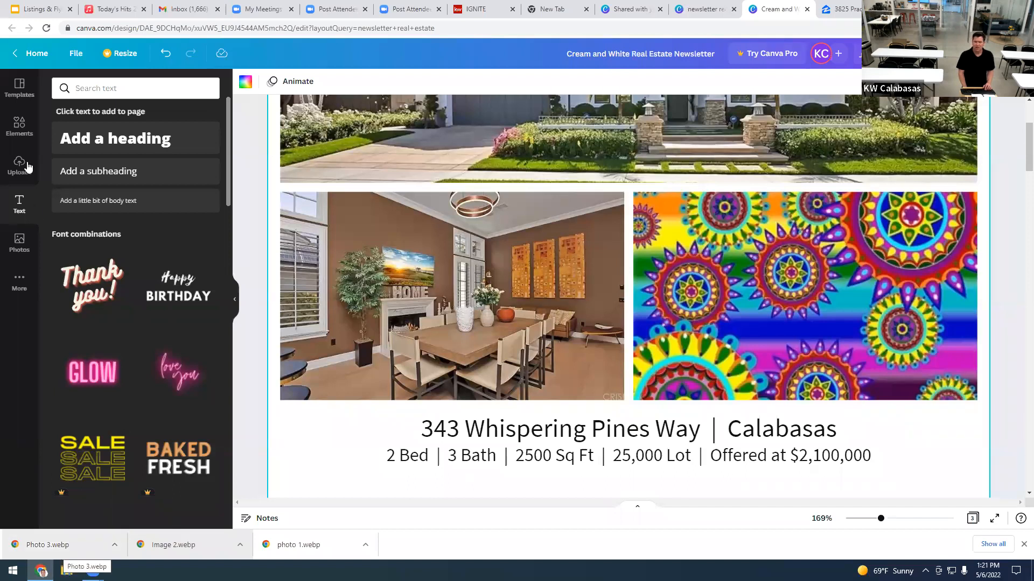
Step: Upload Photo 3.webp and drop it onto the mandala image beside the dining photo
drag(58, 537, 86, 382)
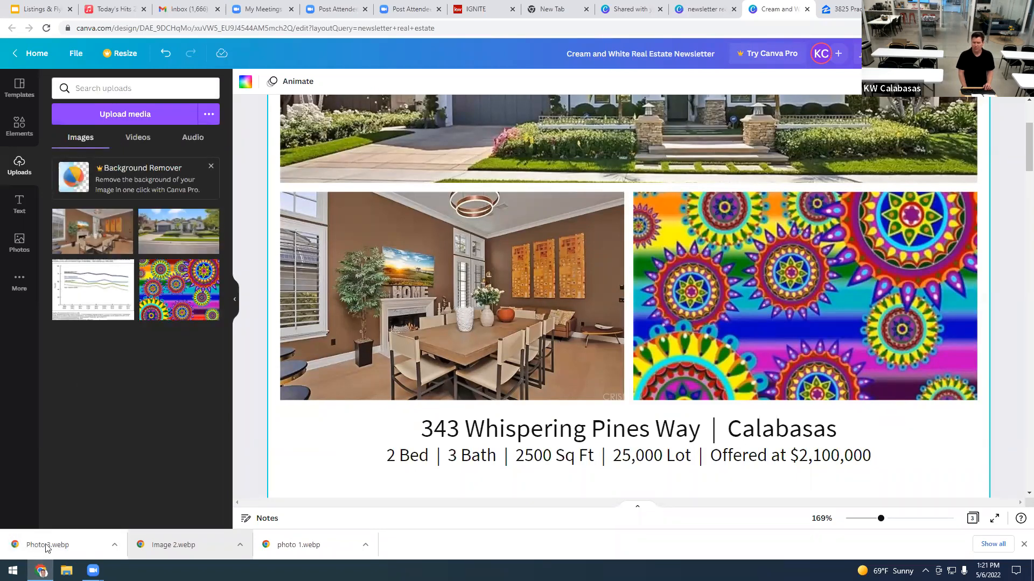
drag(47, 548, 115, 301)
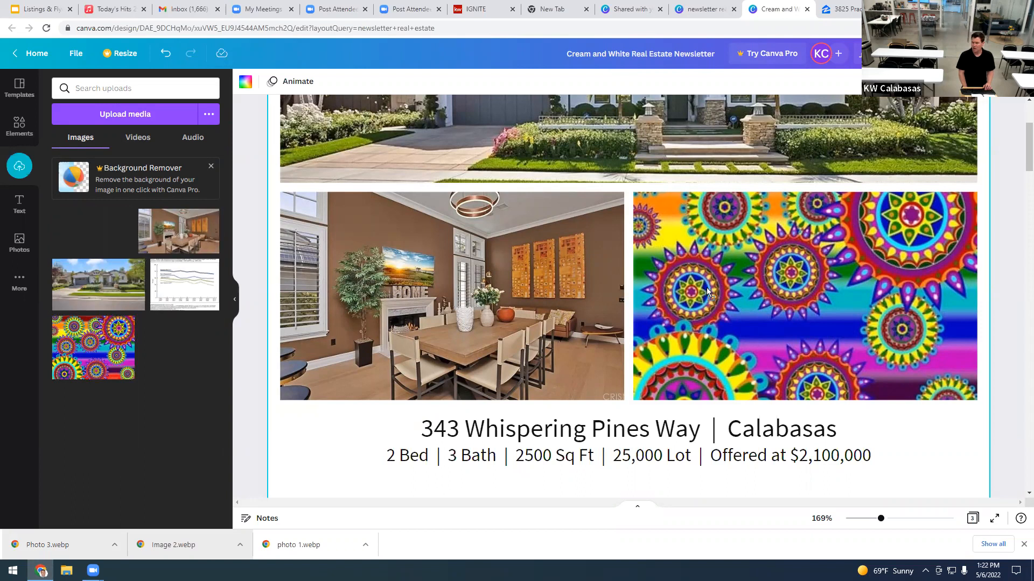
Step: Adjust the dining room photo's crop and zoom the view to fit the page
double_click(440, 301)
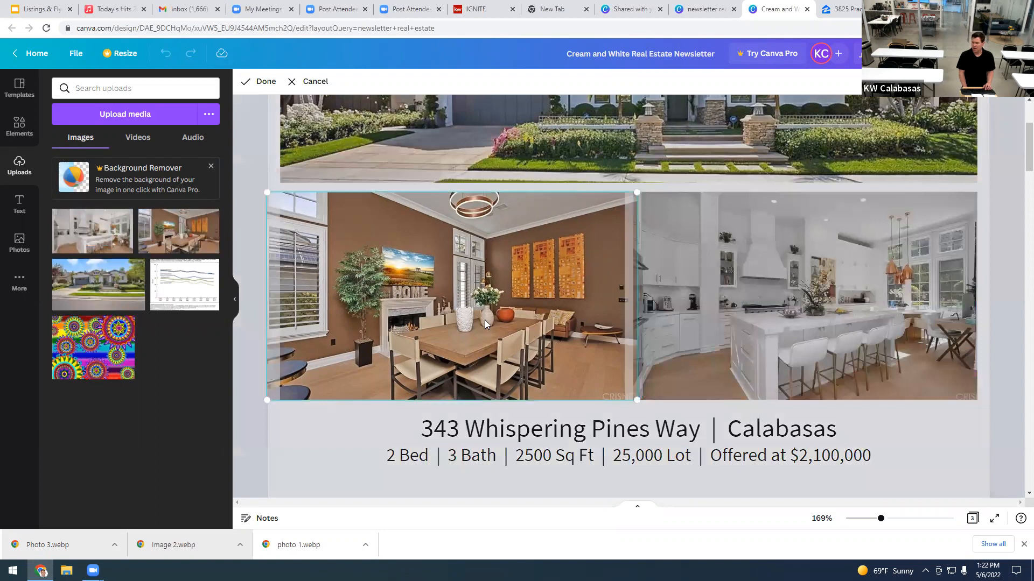
click(845, 475)
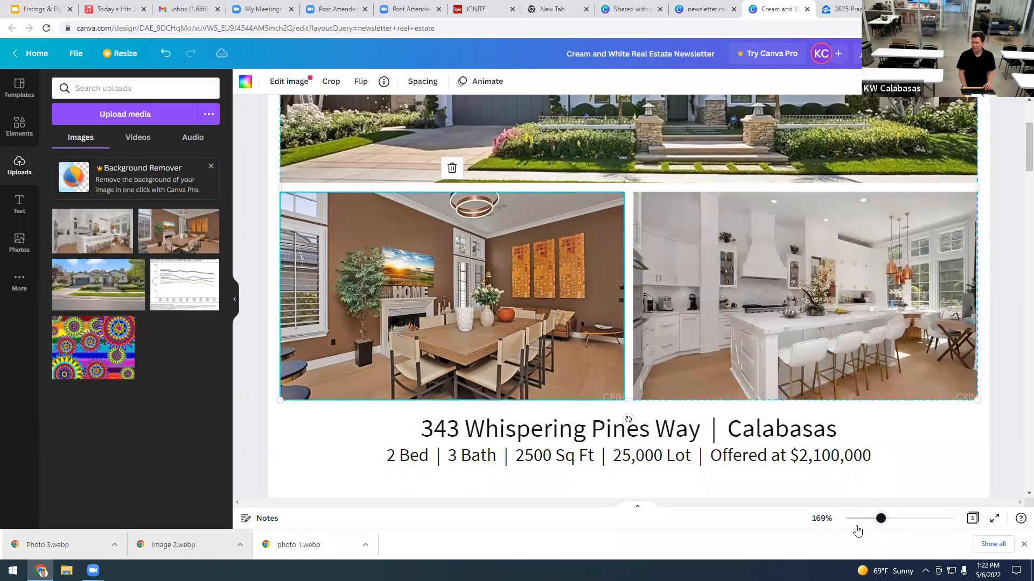
click(861, 522)
drag(861, 526, 862, 526)
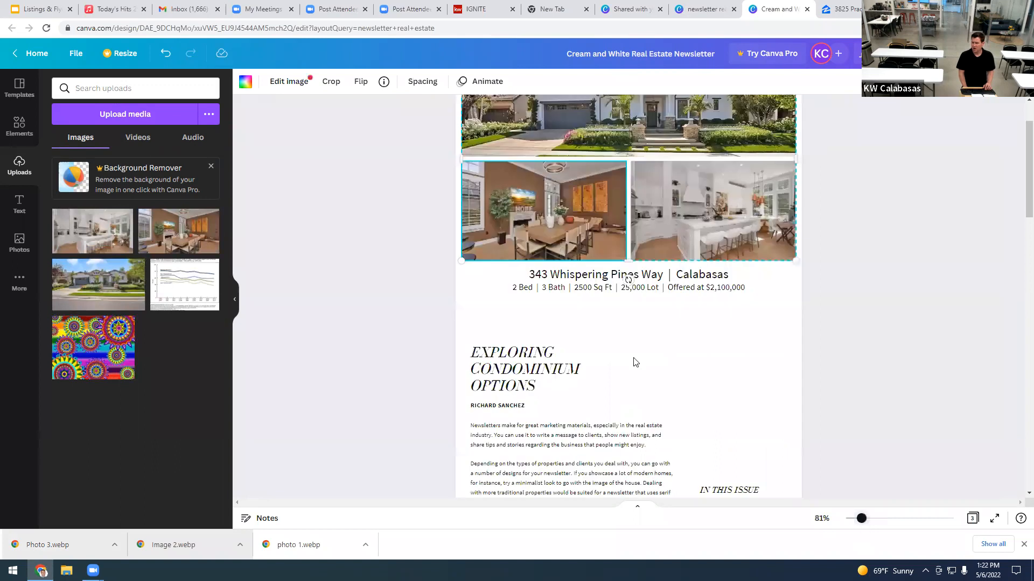
Step: Delete the condominium article heading and reposition the remaining article text
double_click(557, 379)
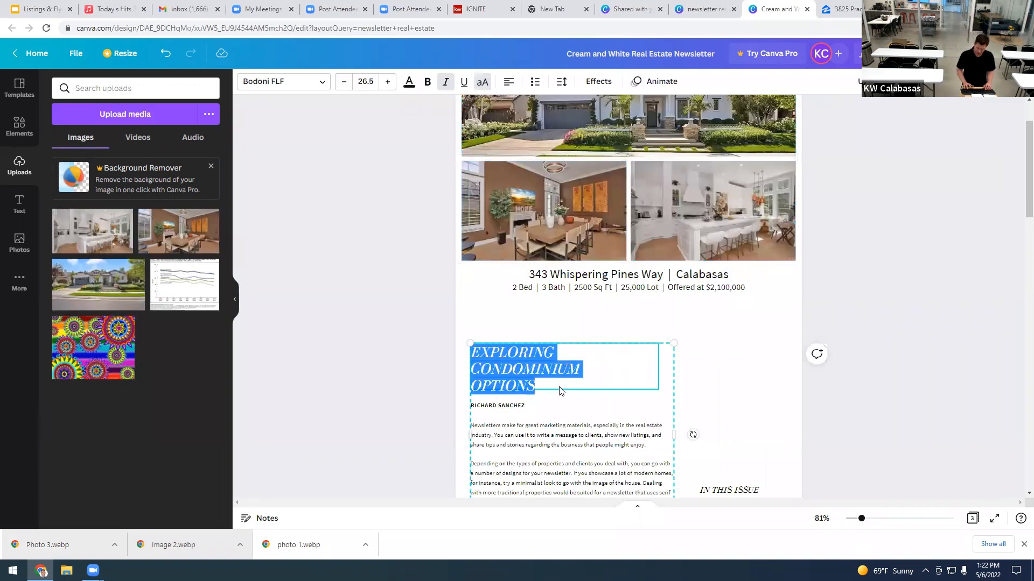
key(BackSpace)
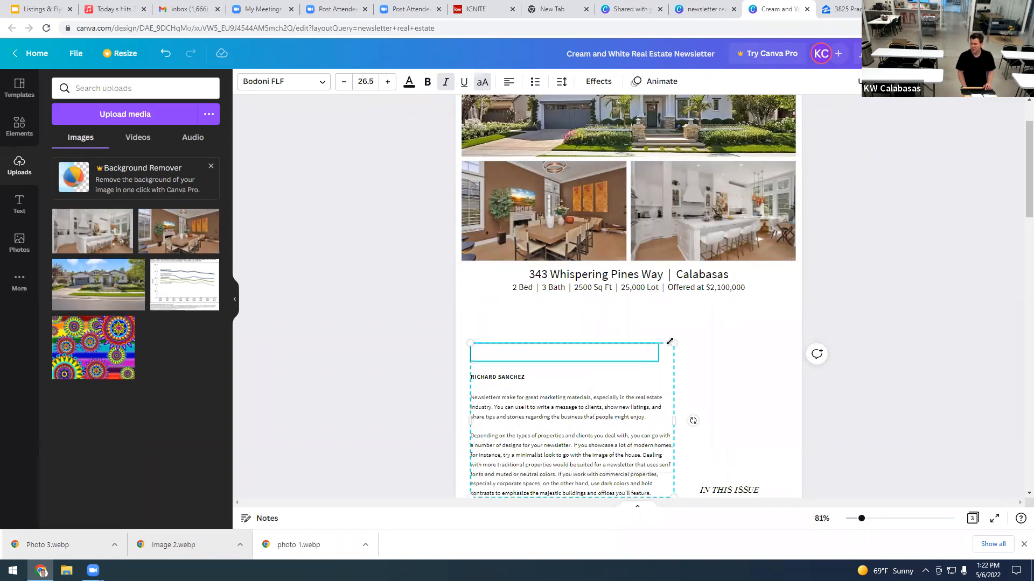
drag(677, 340, 782, 296)
drag(683, 453, 691, 403)
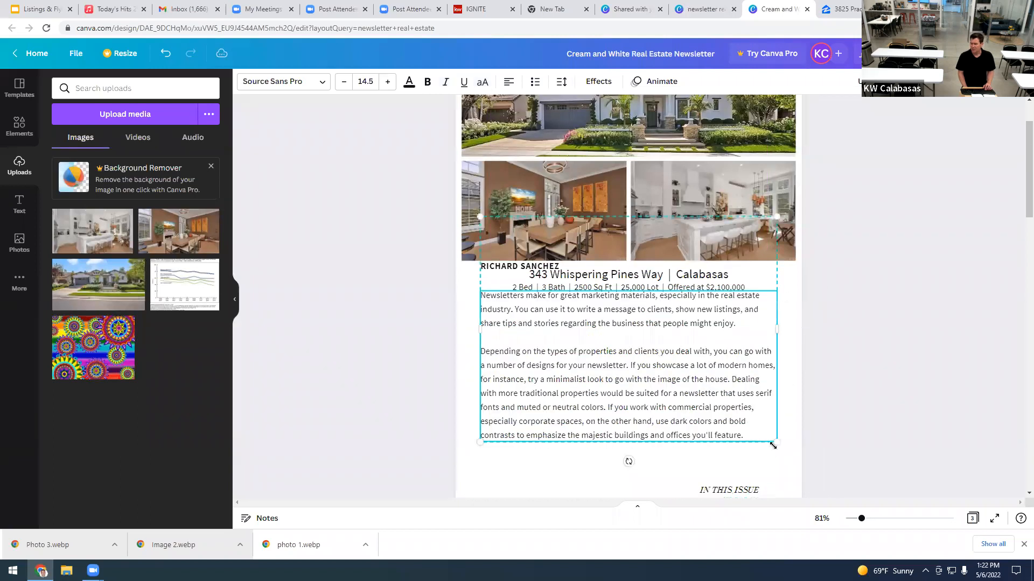
drag(654, 383, 656, 398)
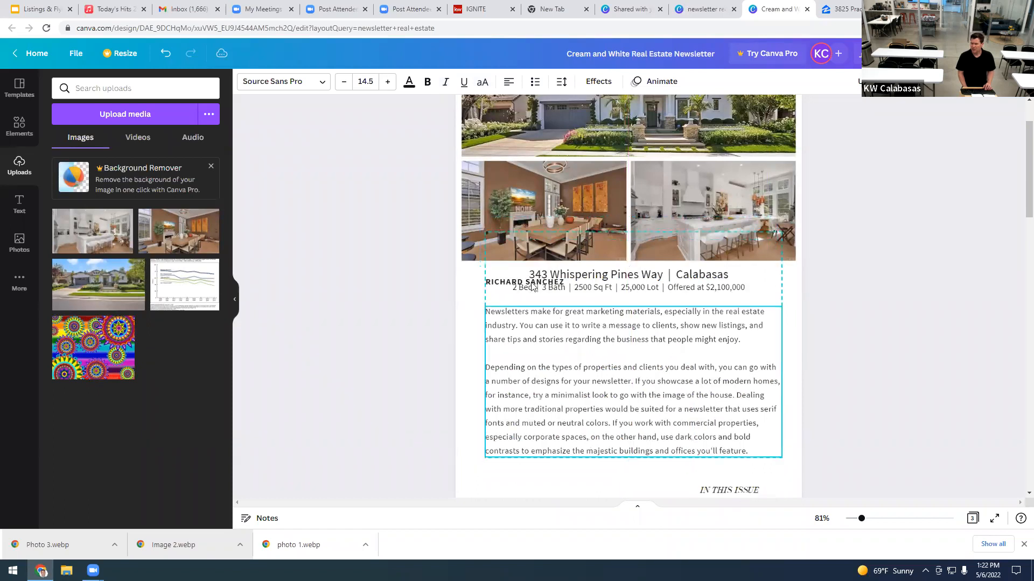
drag(505, 315, 535, 328)
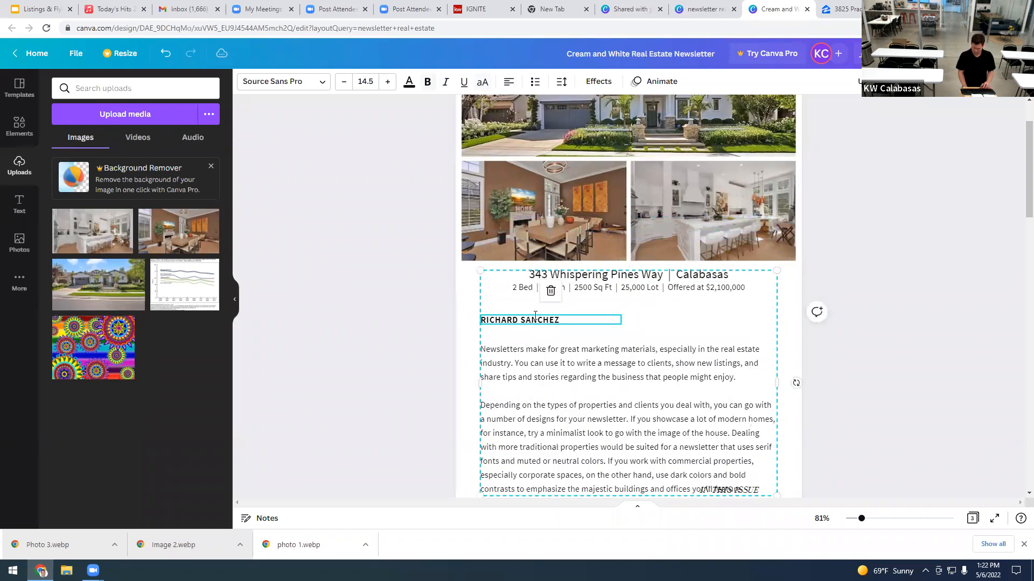
Step: Delete the author name and the article body text
triple_click(535, 317)
key(BackSpace)
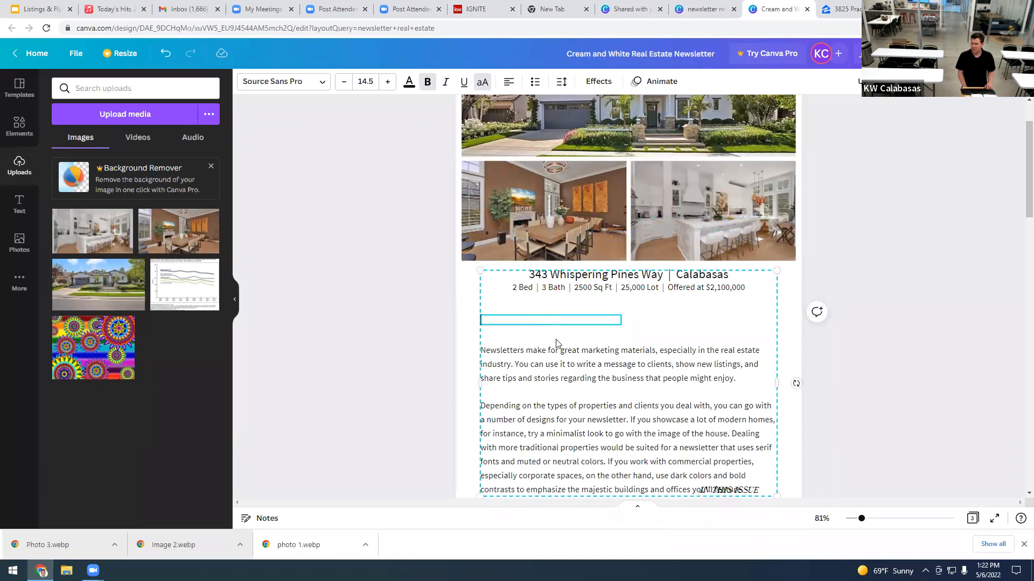
click(485, 271)
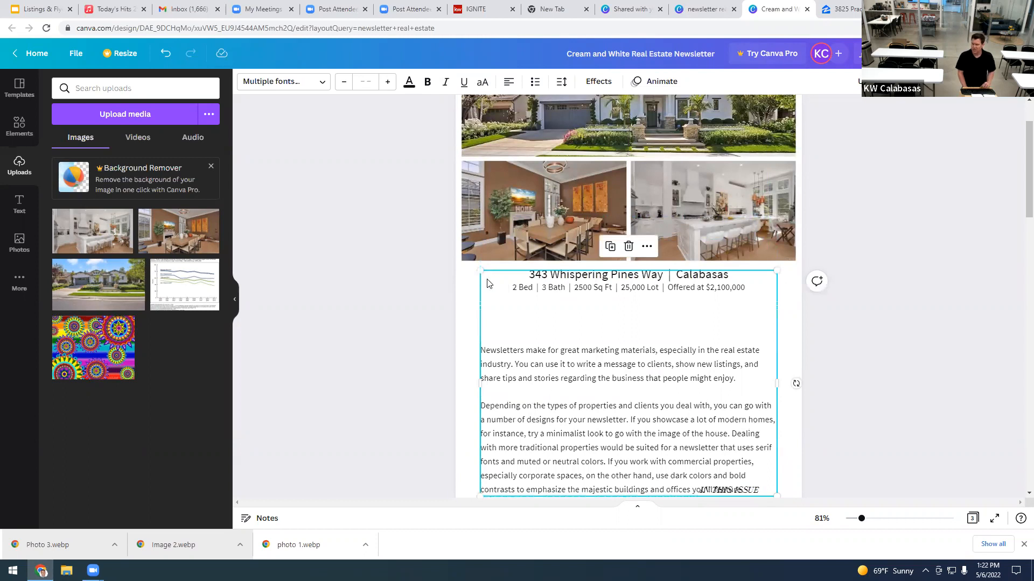
key(Delete)
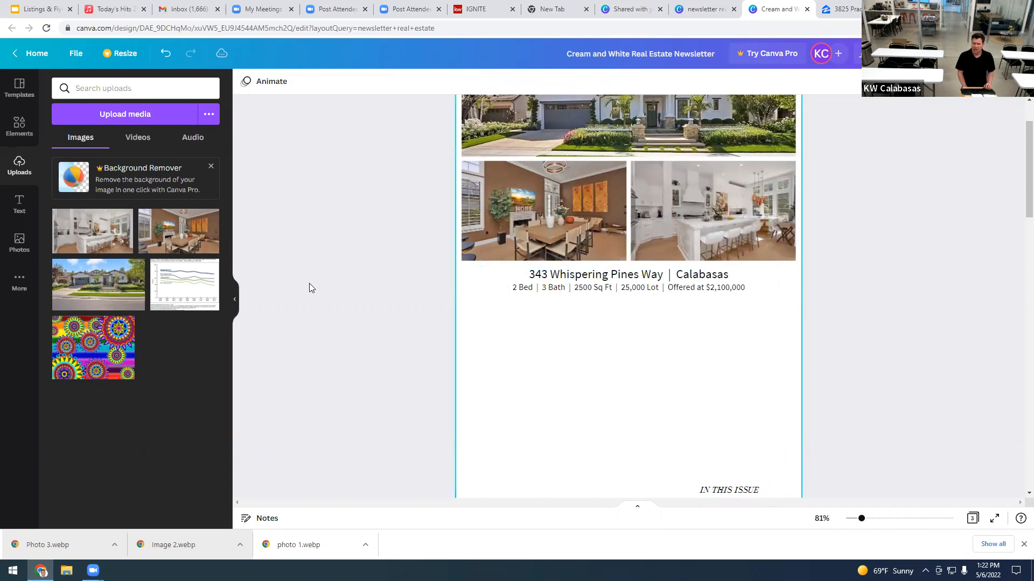
click(20, 204)
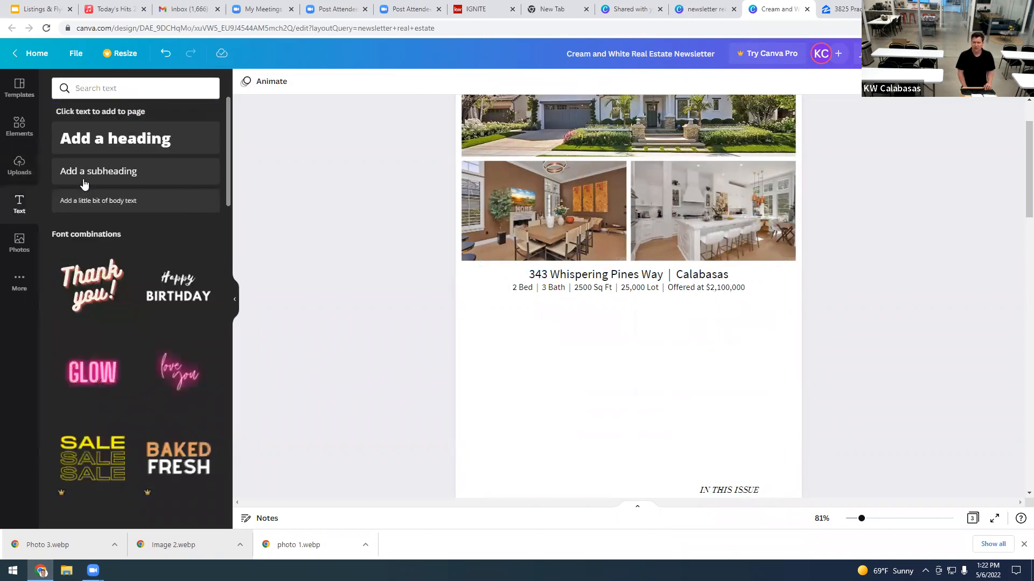
Step: Add a body text box below the details line, then bring up the Zillow listing
click(100, 202)
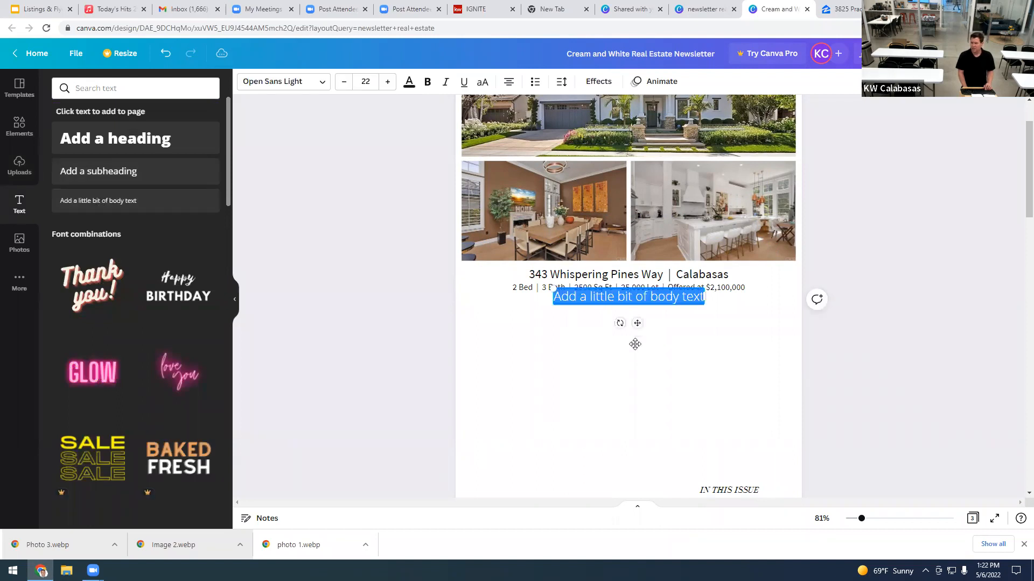
drag(637, 323, 635, 344)
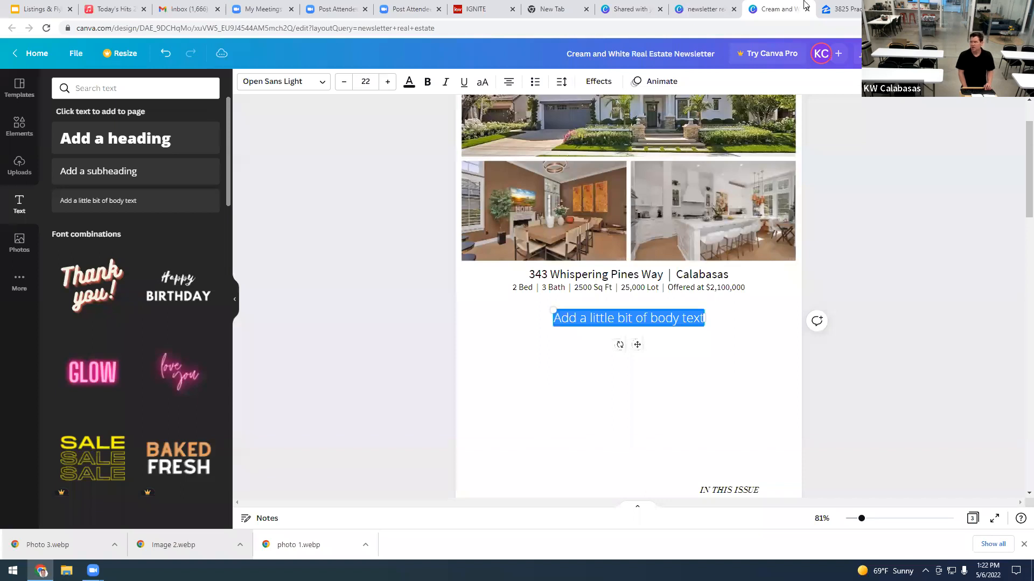
click(842, 9)
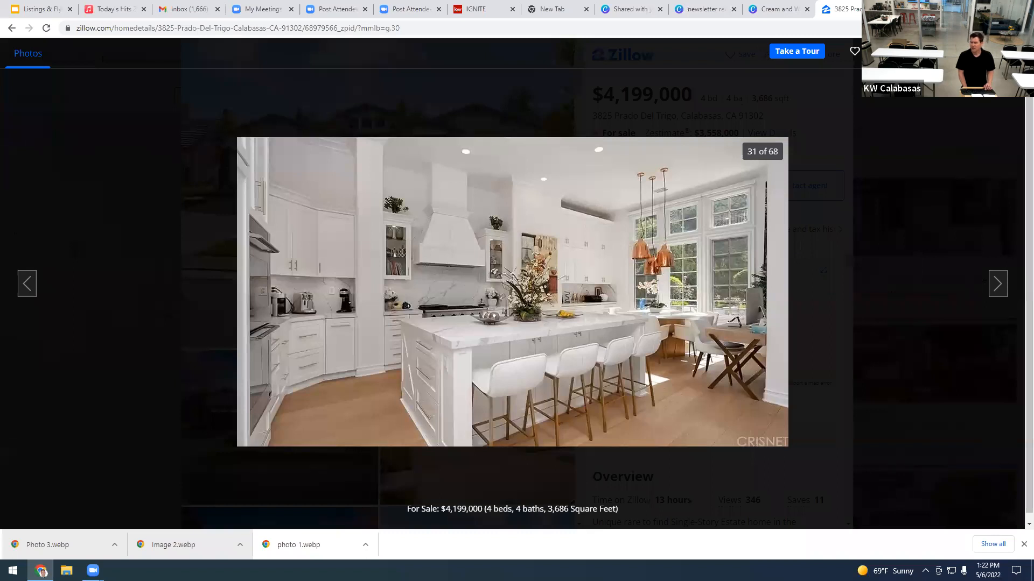
Step: Close the Zillow photo viewer and copy the listing's Overview description
click(823, 392)
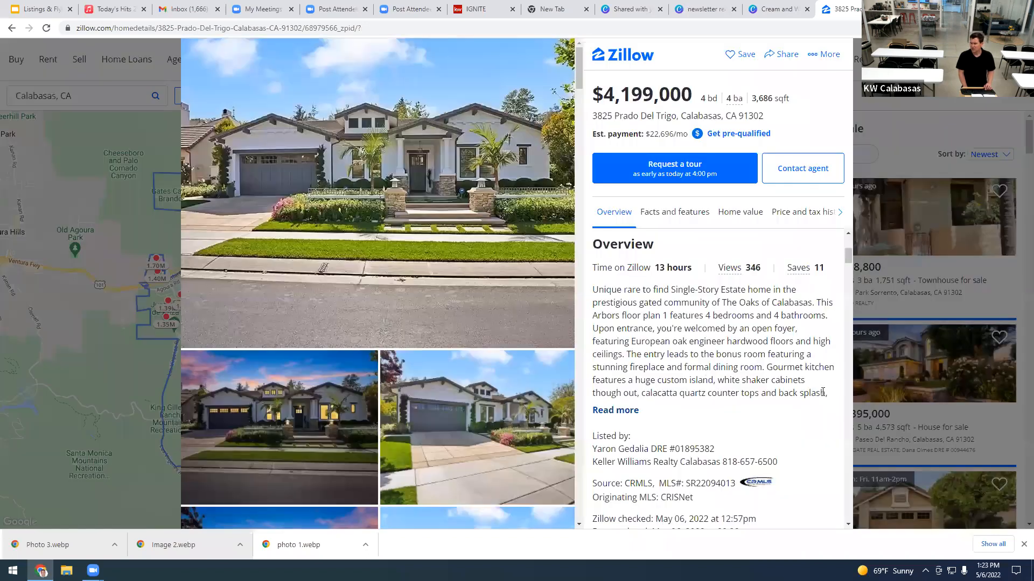
drag(826, 394, 591, 289)
key(ctrl+c)
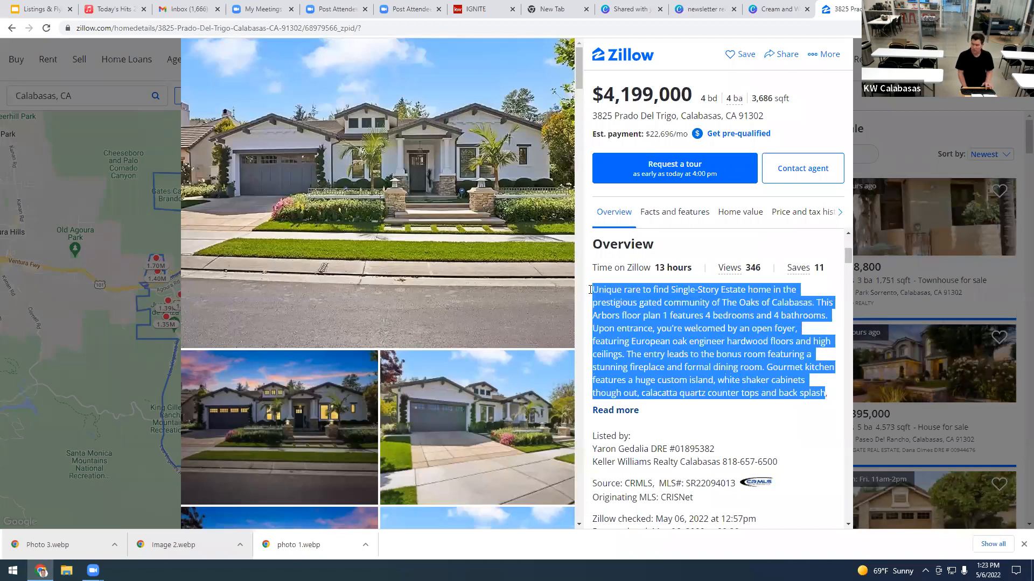
click(771, 13)
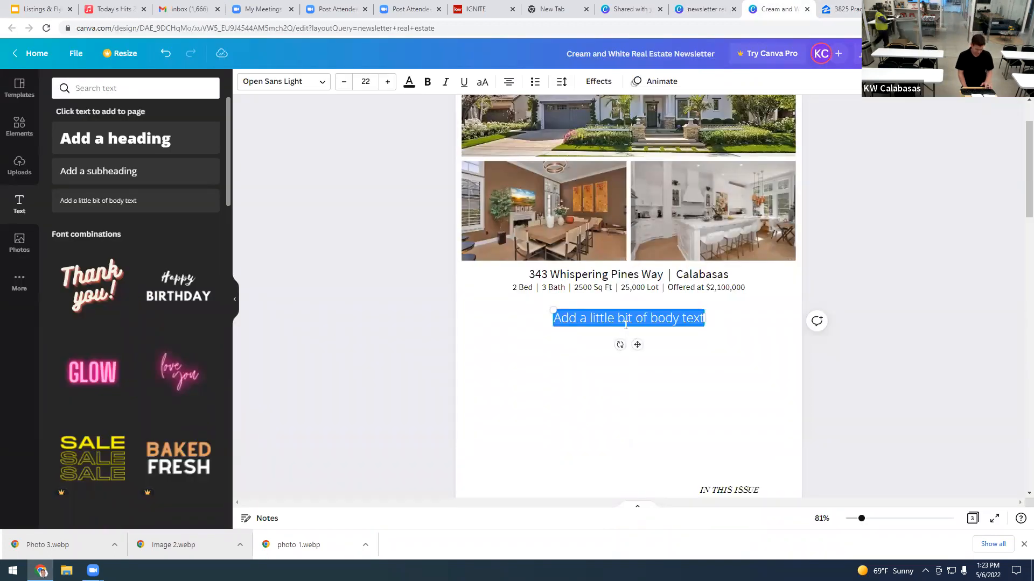
Step: Paste the Zillow description, shrink it three font sizes and left-align it
key(ctrl+v)
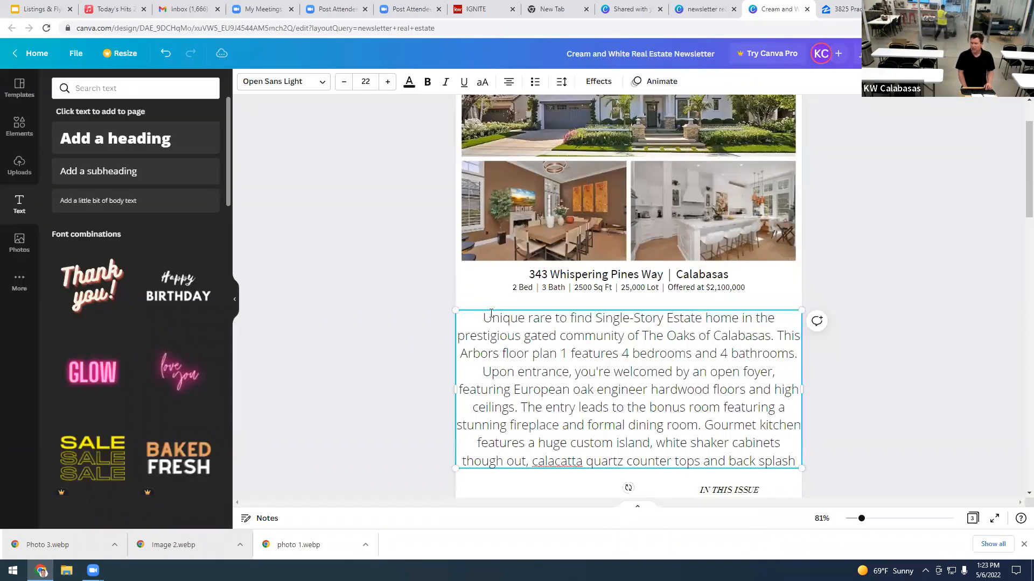
click(345, 81)
click(345, 82)
click(345, 82)
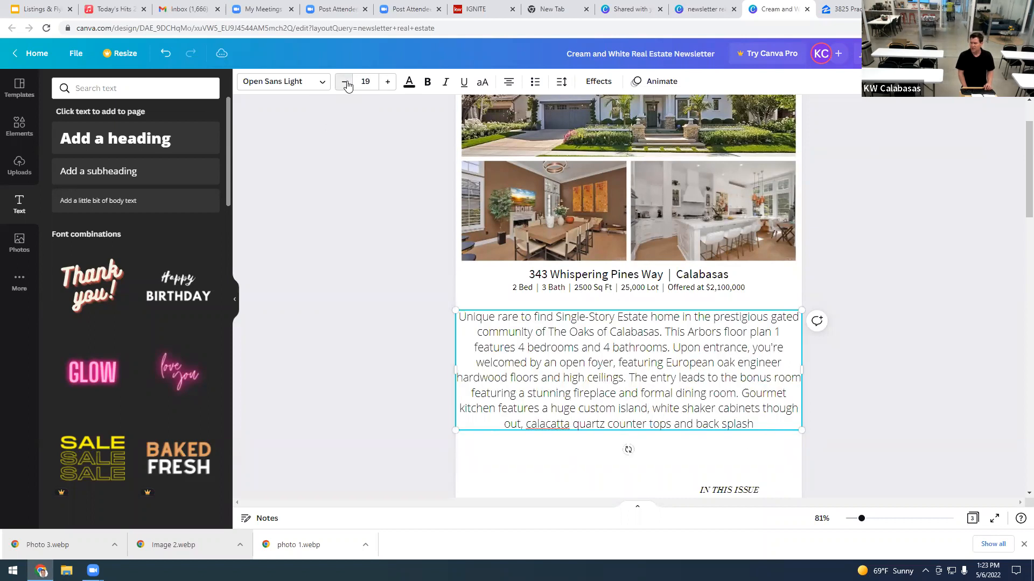
click(345, 82)
click(345, 82)
click(345, 82)
click(345, 81)
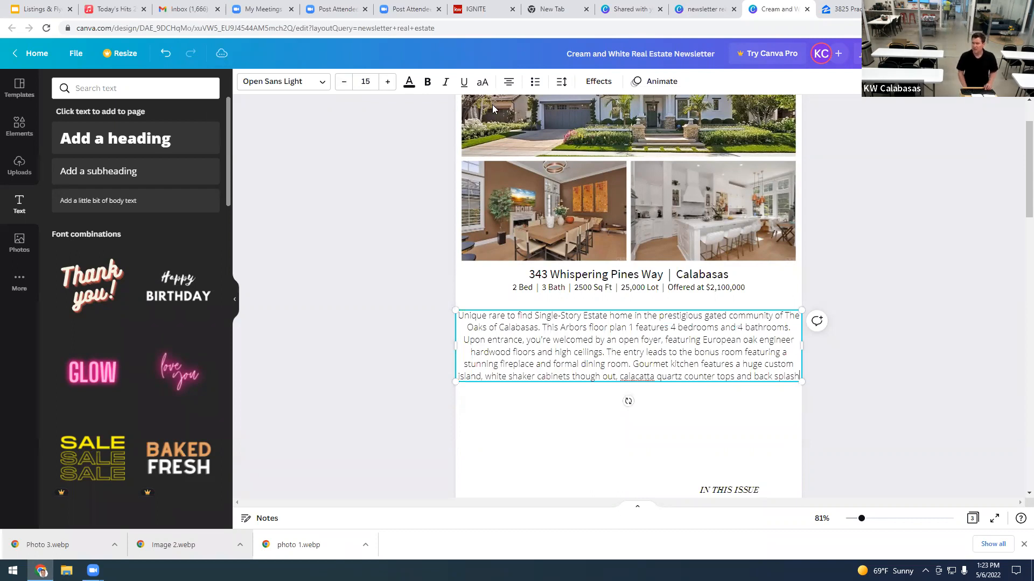
click(510, 84)
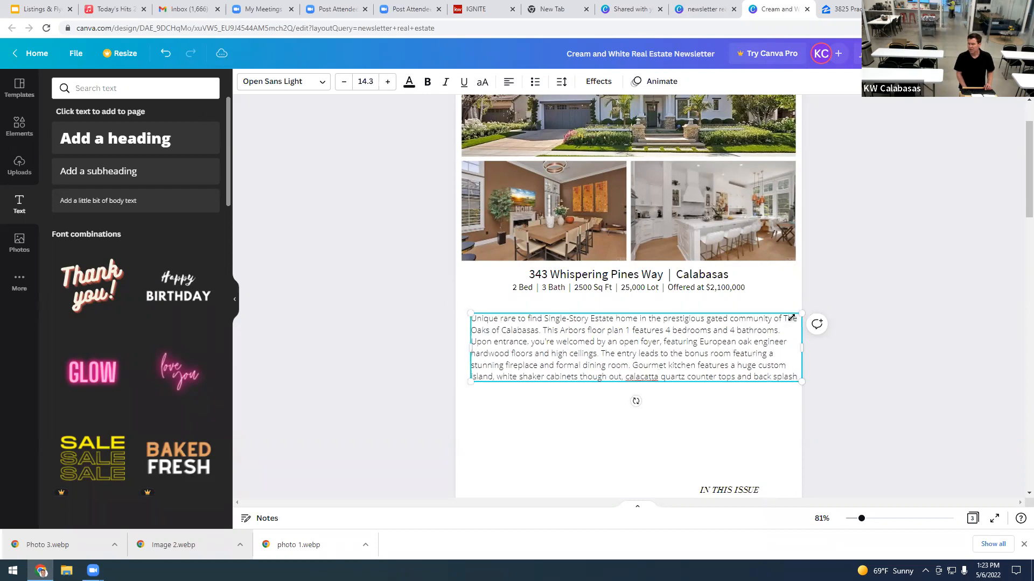
Step: Narrow the description box and move it up just beneath the details line
drag(791, 318, 781, 319)
drag(651, 350, 650, 332)
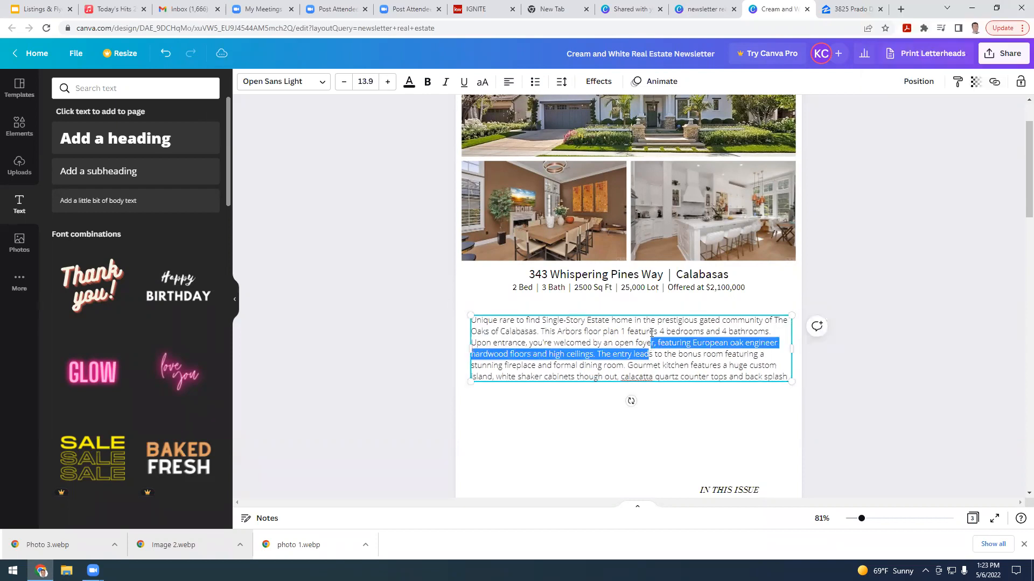
click(649, 433)
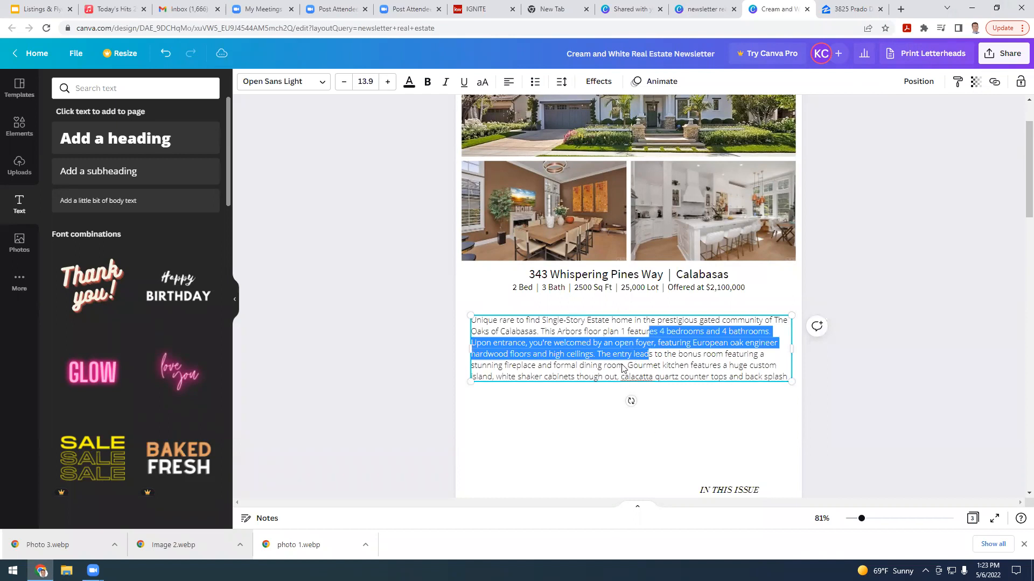
drag(622, 352, 623, 353)
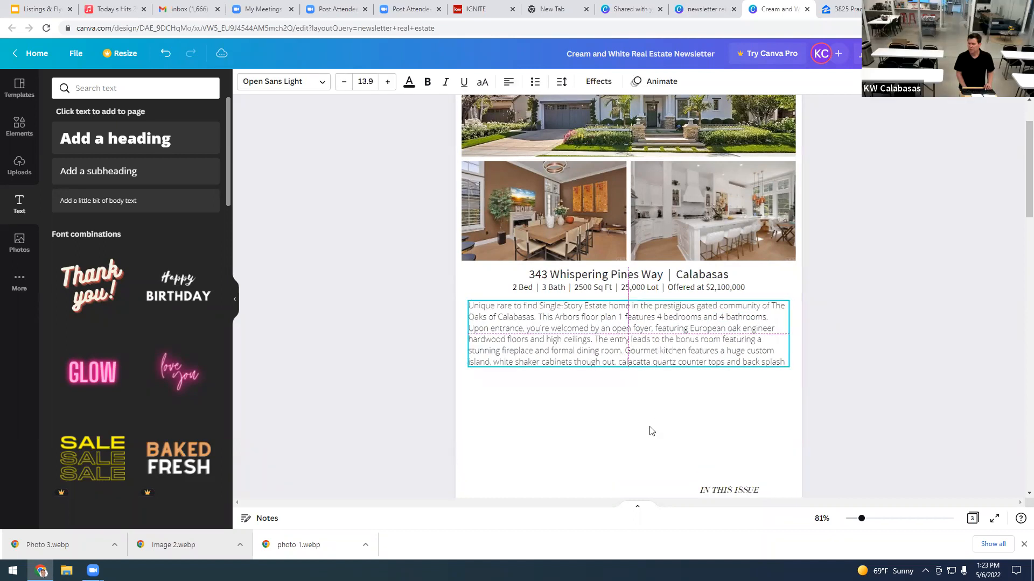
click(740, 499)
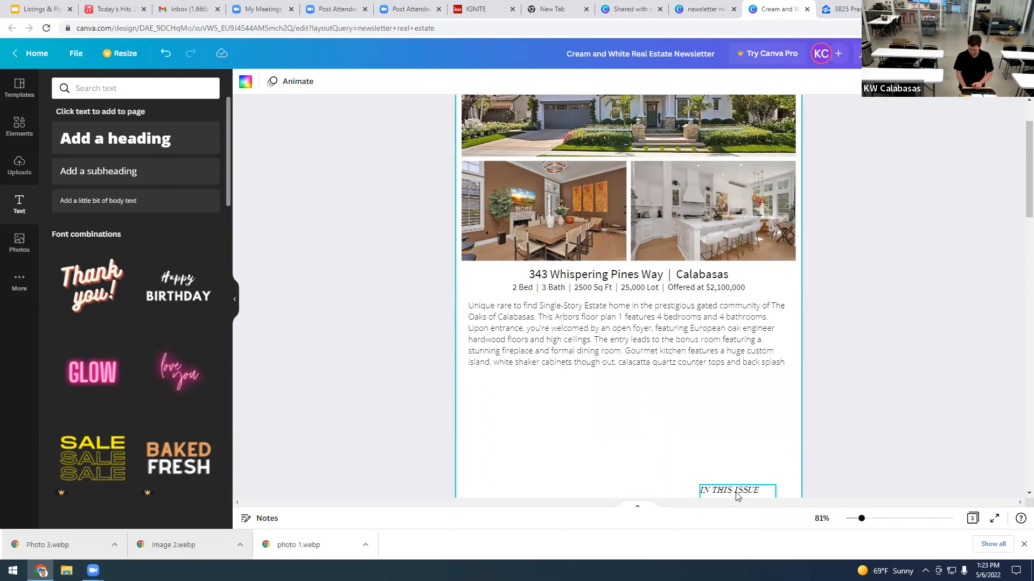
click(738, 491)
click(738, 496)
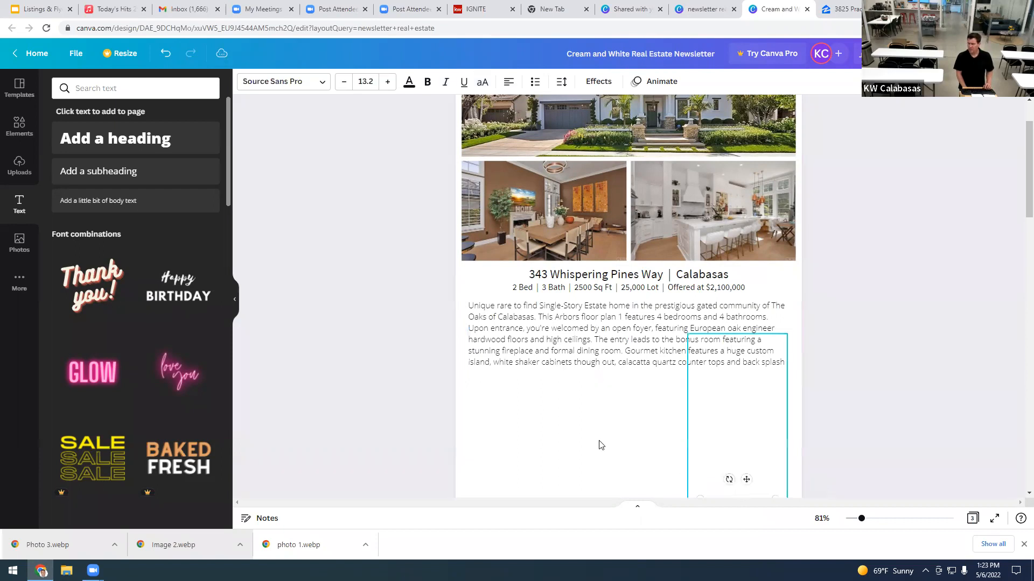
click(600, 445)
click(757, 456)
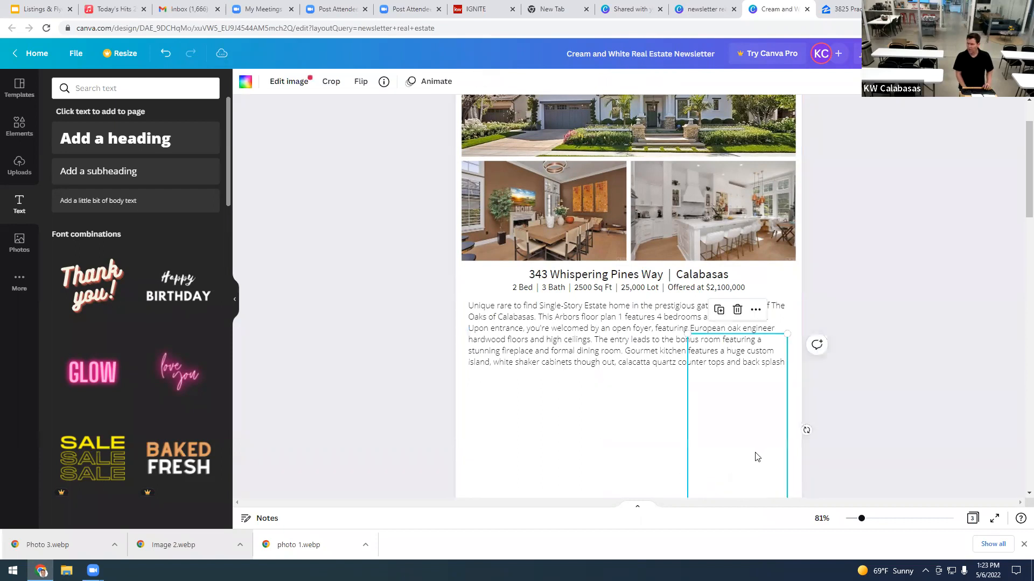
click(598, 444)
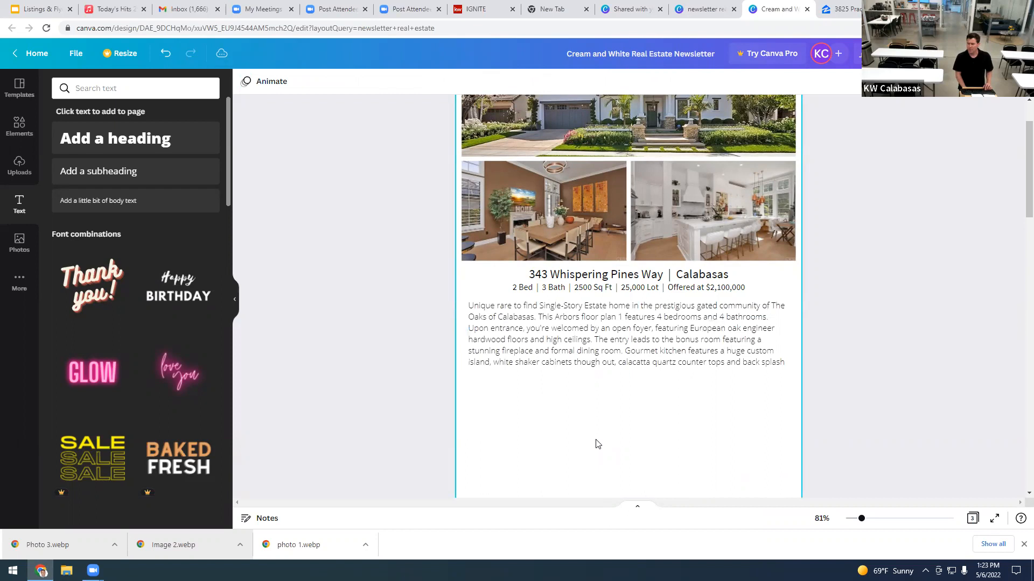
scroll(540, 428, down, 1)
click(530, 411)
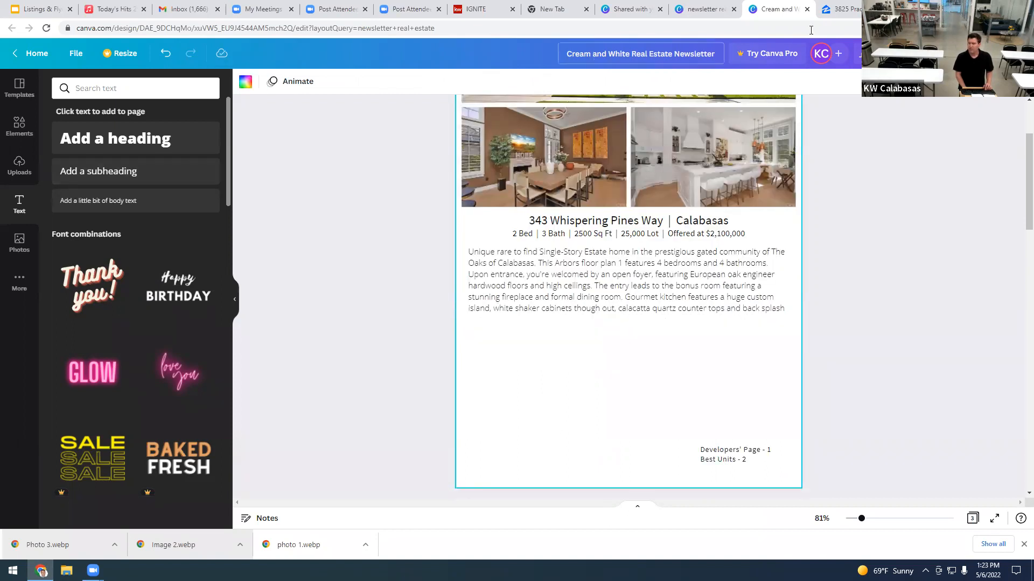
Step: Google the listing agent's name together with 'kw calabasas' in a new tab
key(ctrl+t)
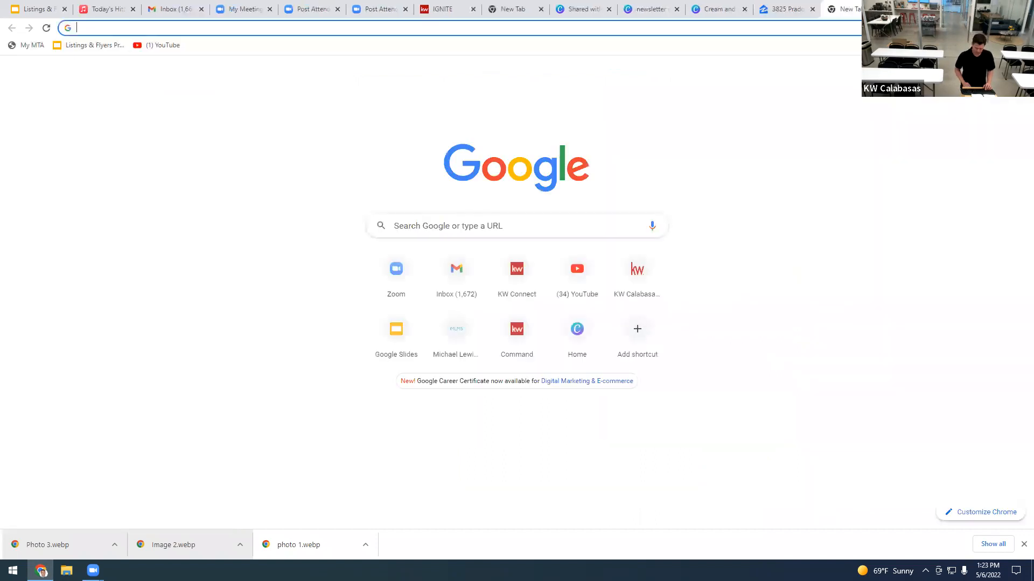
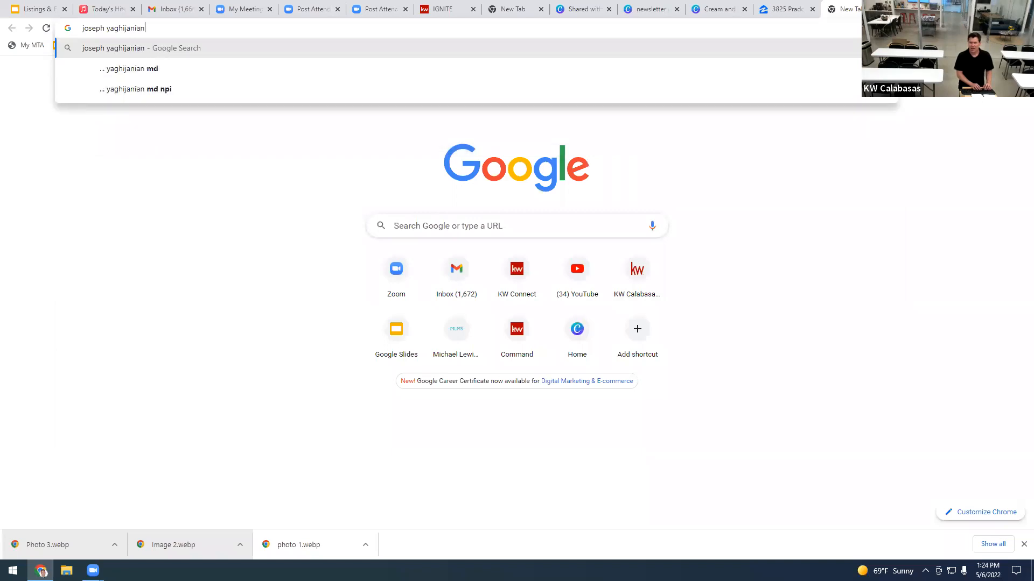
text( kw)
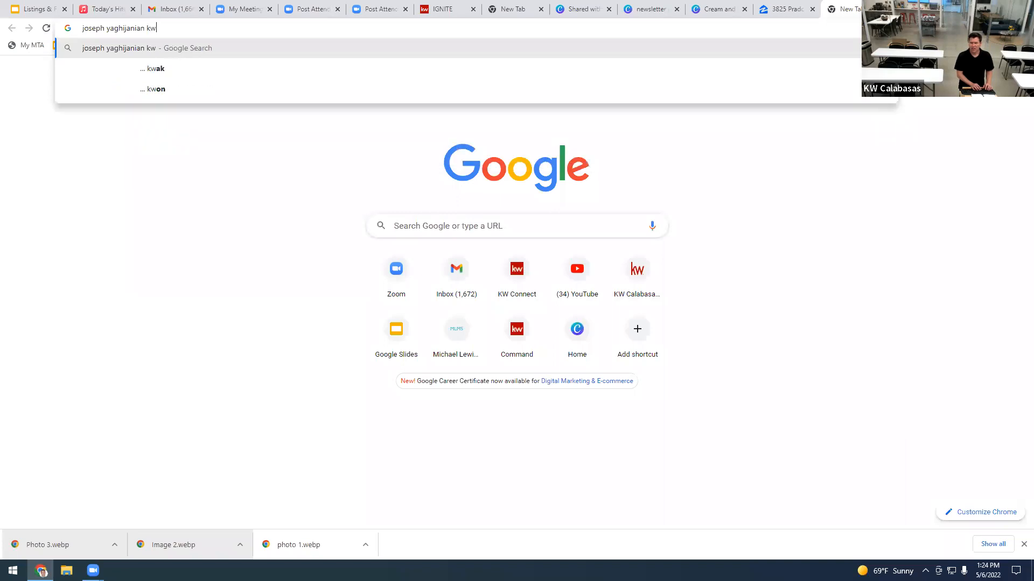
text( calabas)
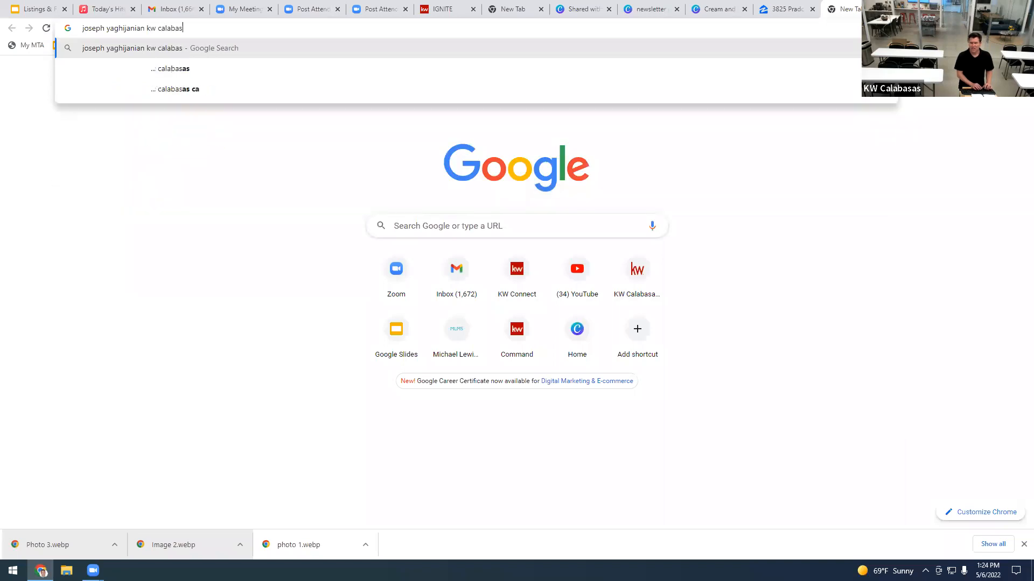
text(as)
key(Return)
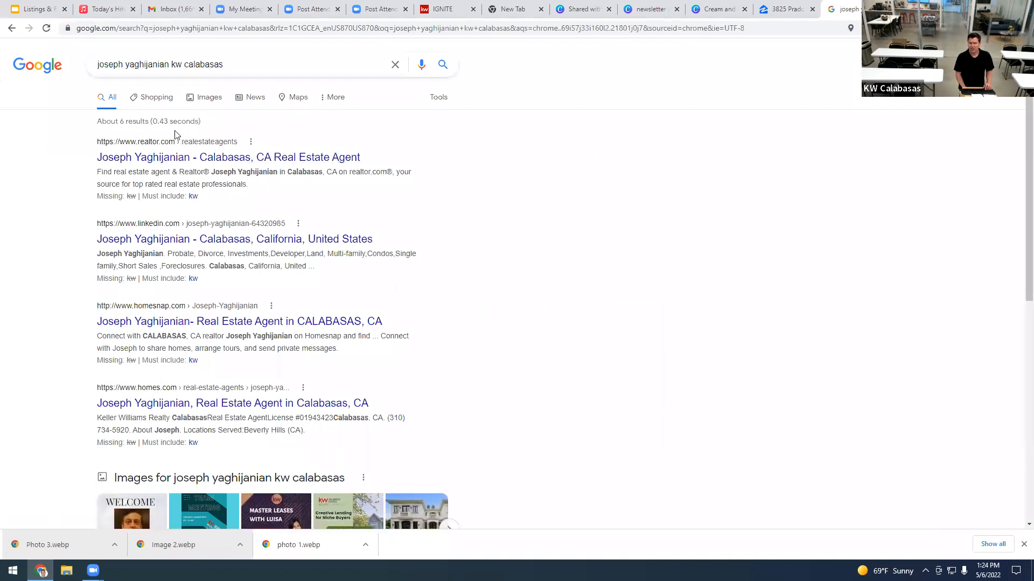
Step: Return from the agent's realtor.com profile to the Google Images results
click(155, 162)
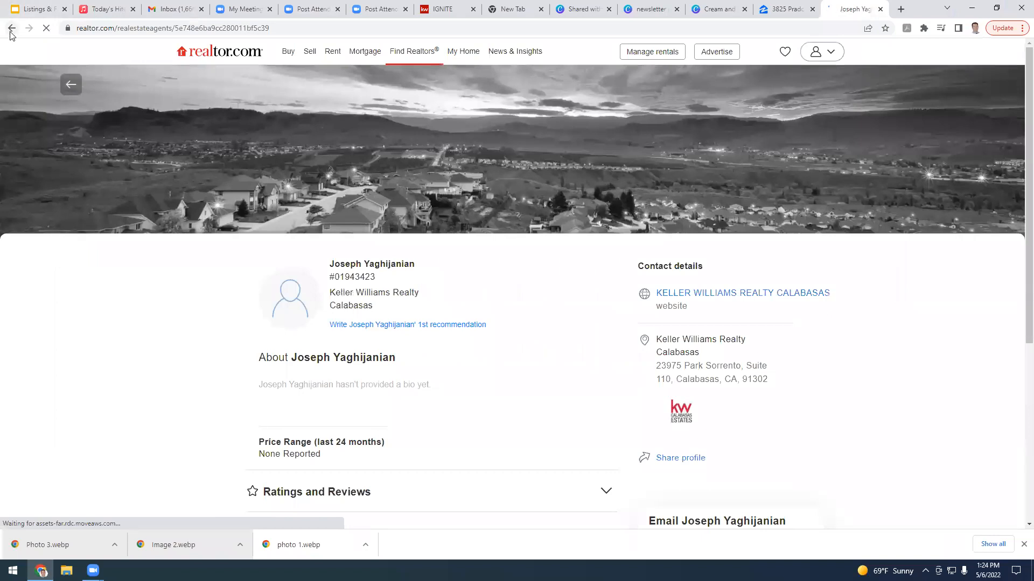
click(11, 28)
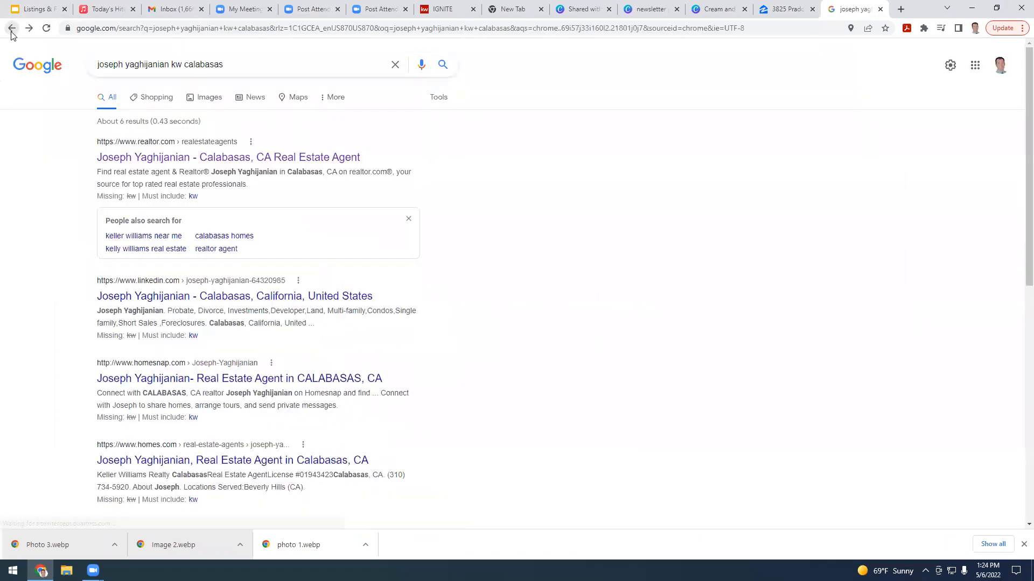
click(215, 102)
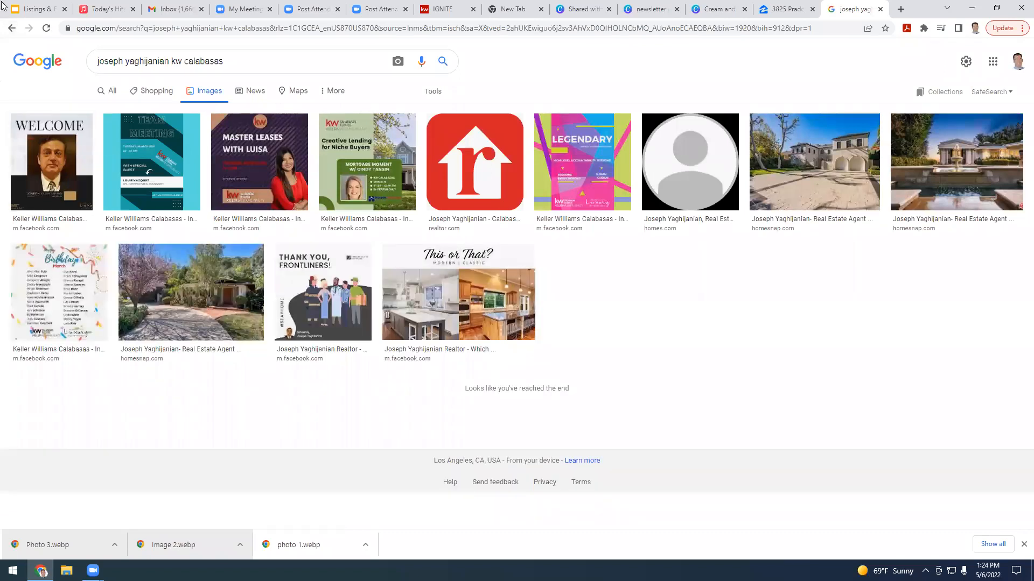
Step: Save the agent's WELCOME portrait image to the Desktop as a JPEG named after the agent
right_click(48, 157)
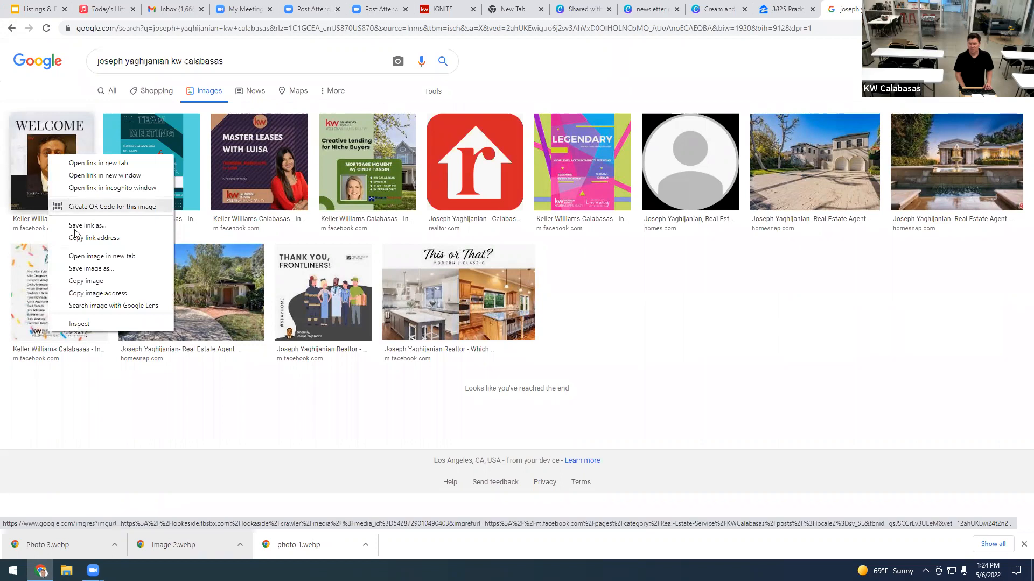
click(85, 269)
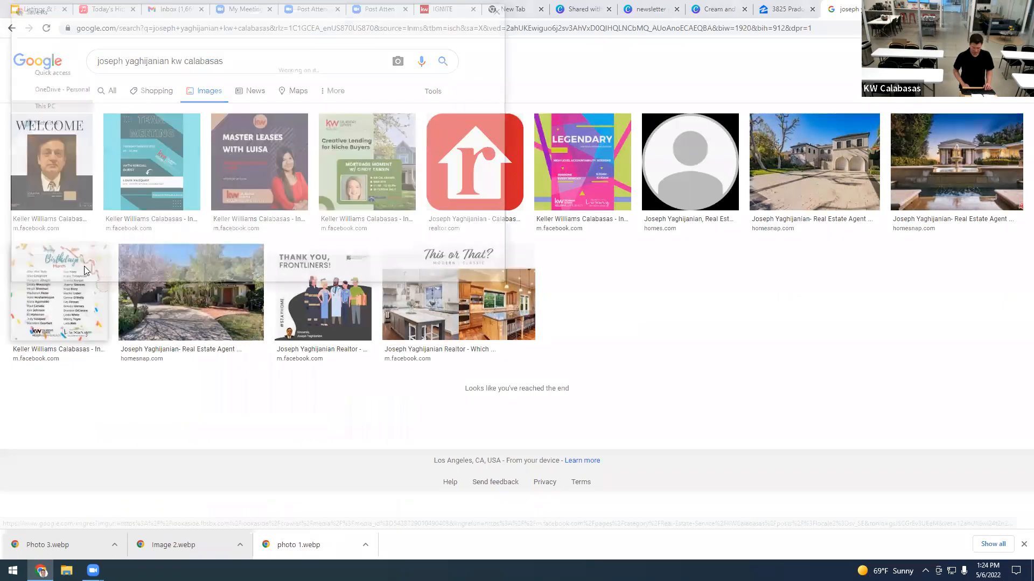
text(Jos)
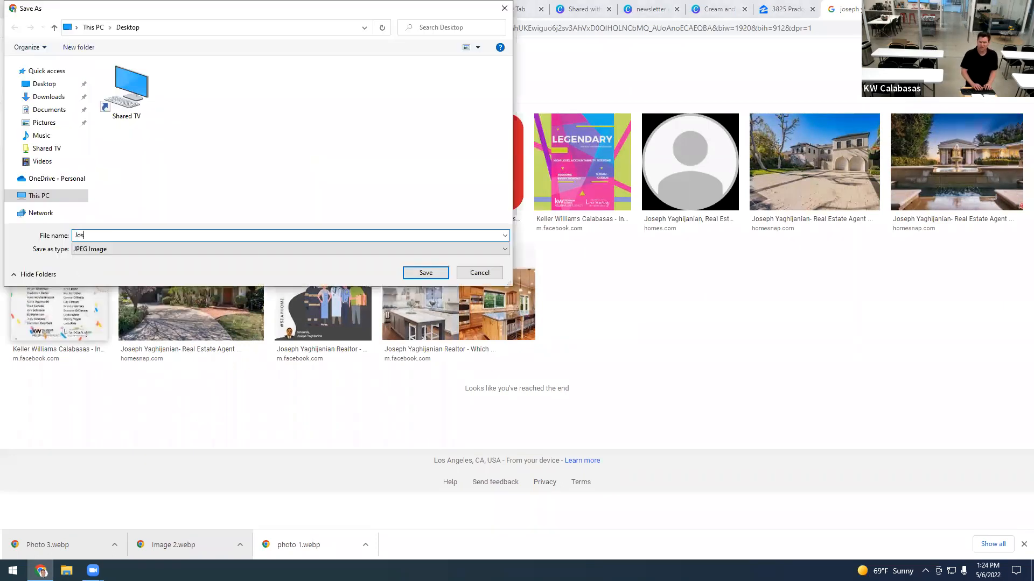
text(eph)
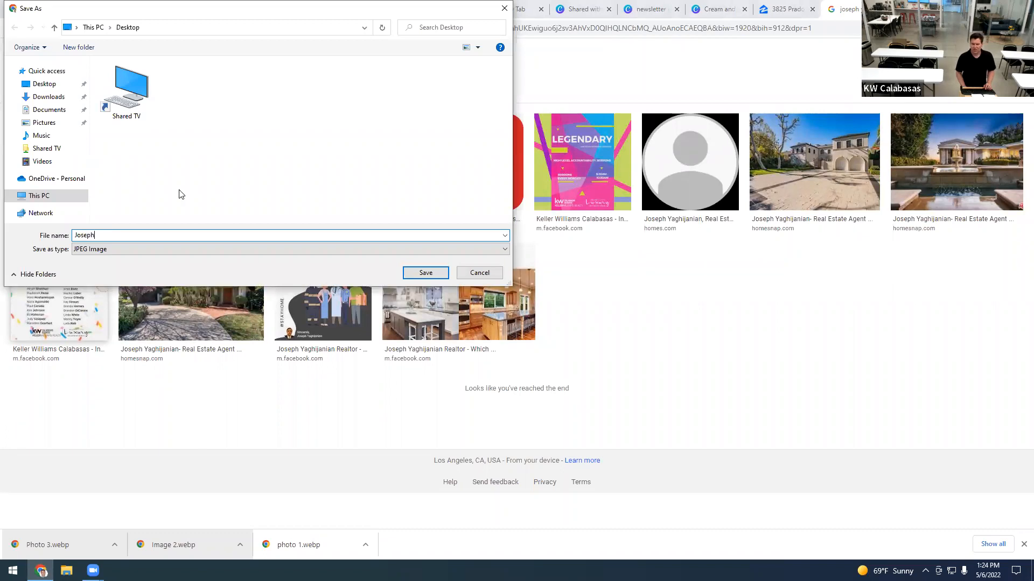
click(429, 276)
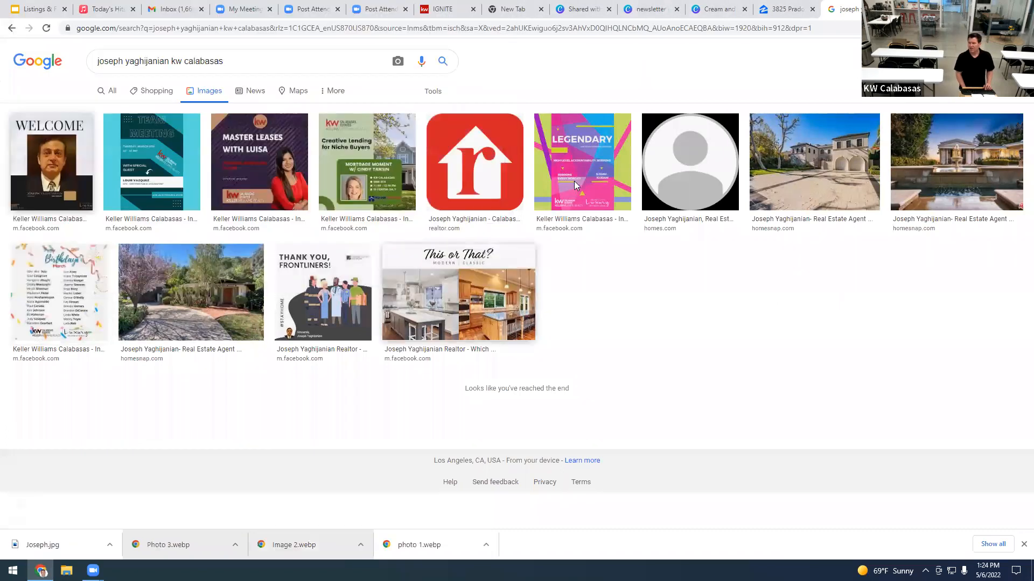
Step: Upload the downloaded WELCOME portrait JPG and place it just below the listing description
click(714, 8)
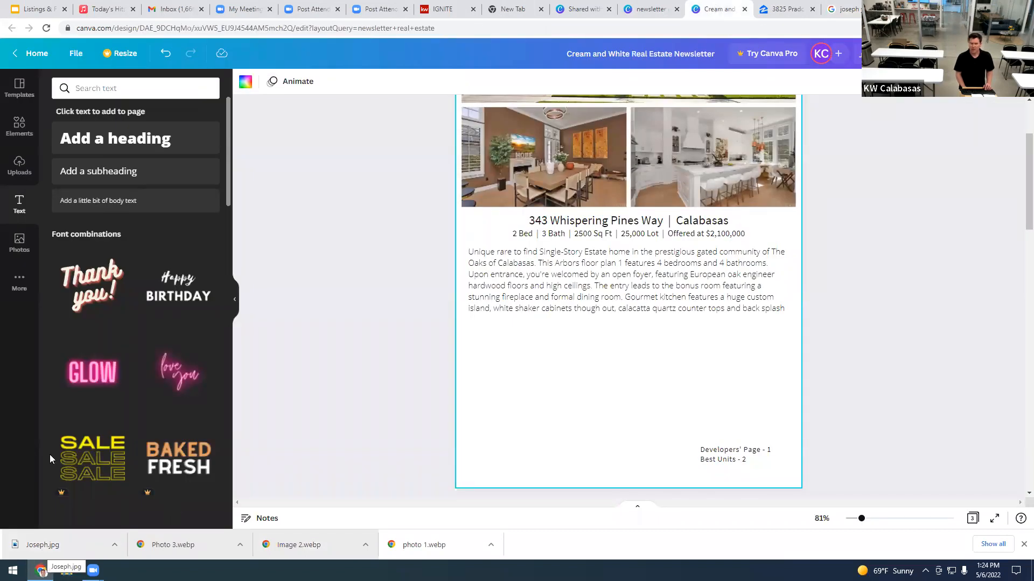
drag(52, 545, 55, 543)
drag(96, 311, 94, 310)
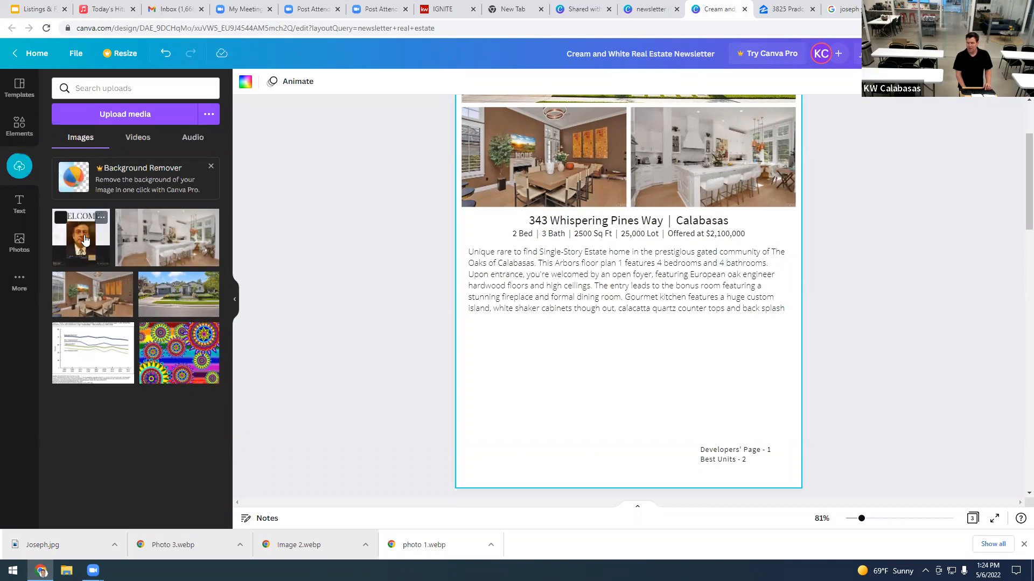
click(84, 240)
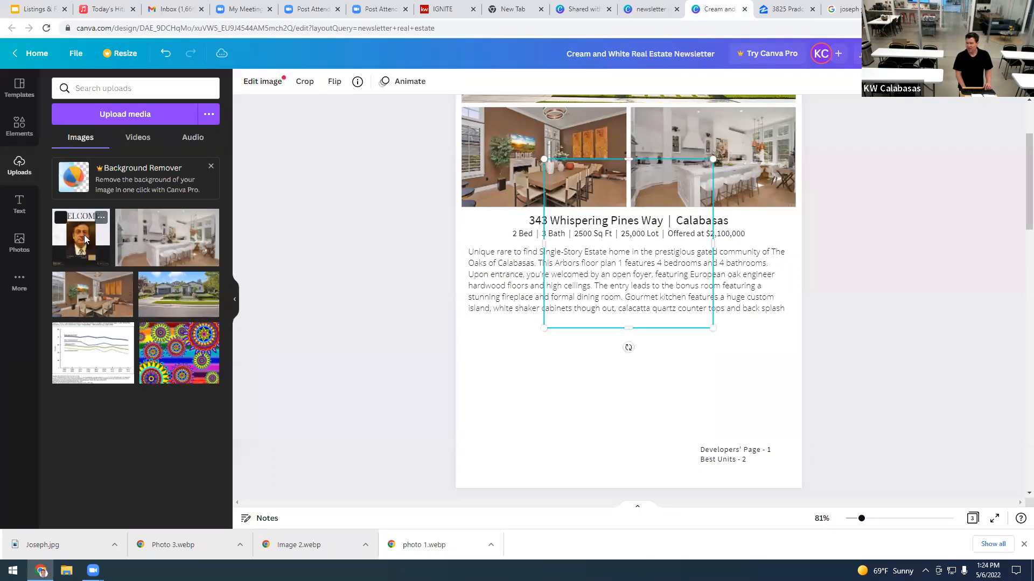
drag(590, 172, 498, 325)
drag(533, 373, 544, 385)
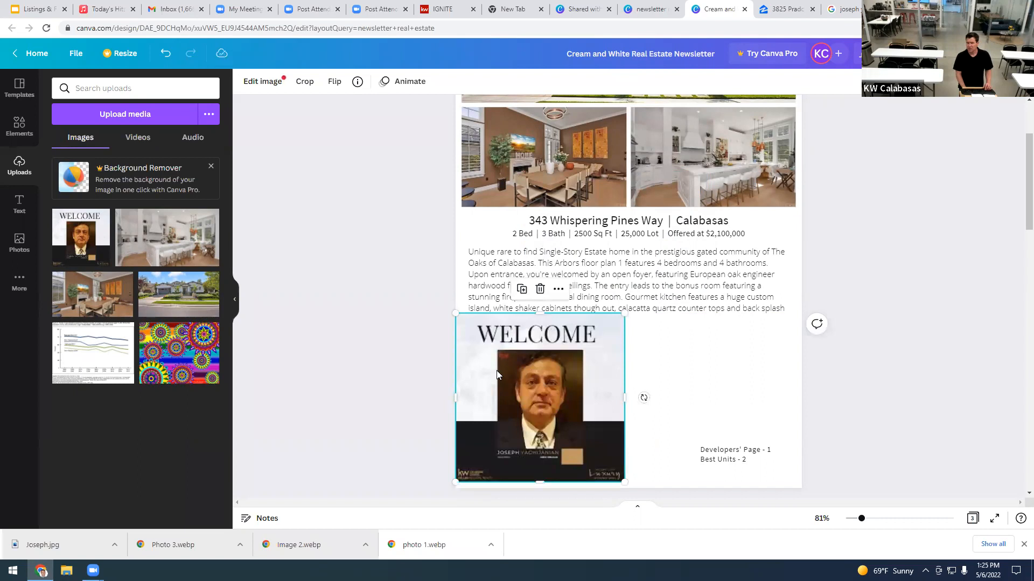
Step: Crop the WELCOME image to the agent's headshot, removing the lettering and banner
click(305, 86)
drag(454, 312, 497, 351)
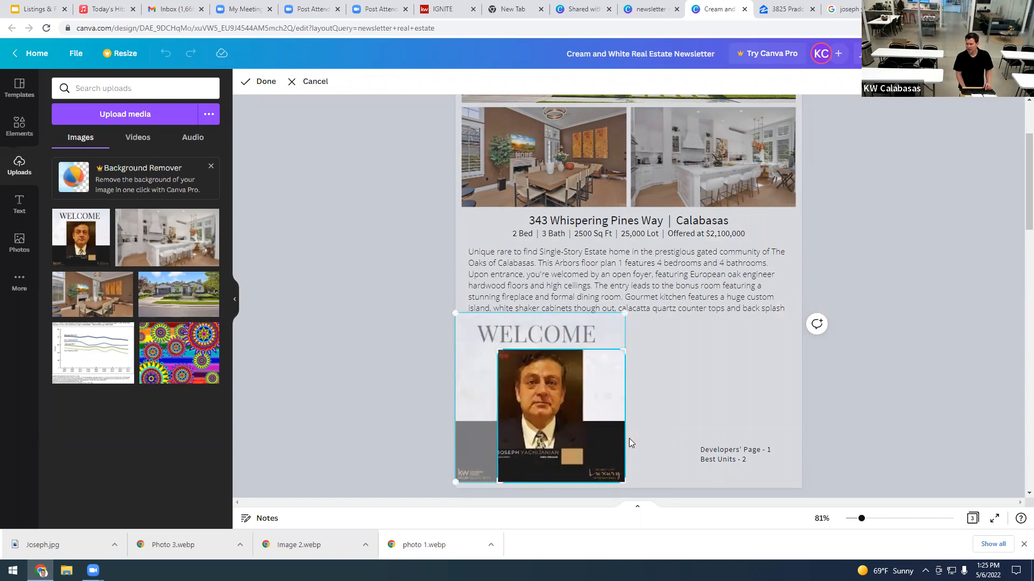
drag(621, 481, 583, 449)
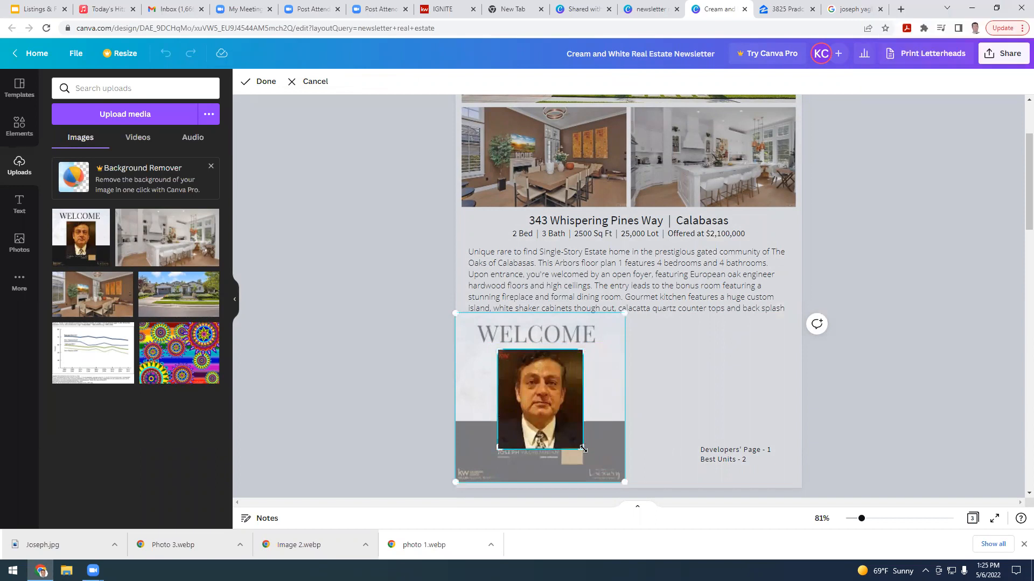
double_click(562, 403)
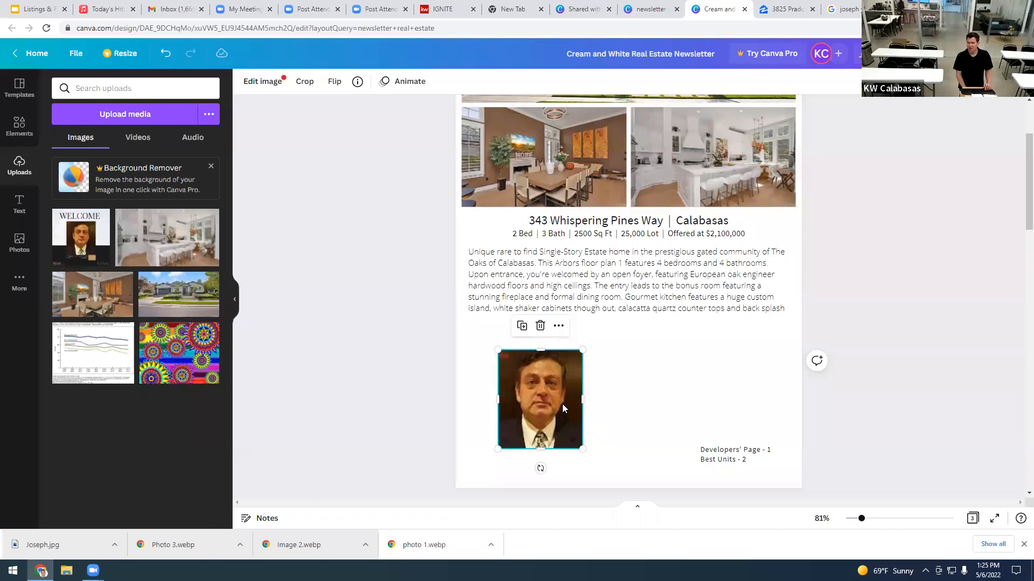
Step: Try Background Remover on the portrait, then dismiss the Canva Pro free-trial offer
click(262, 86)
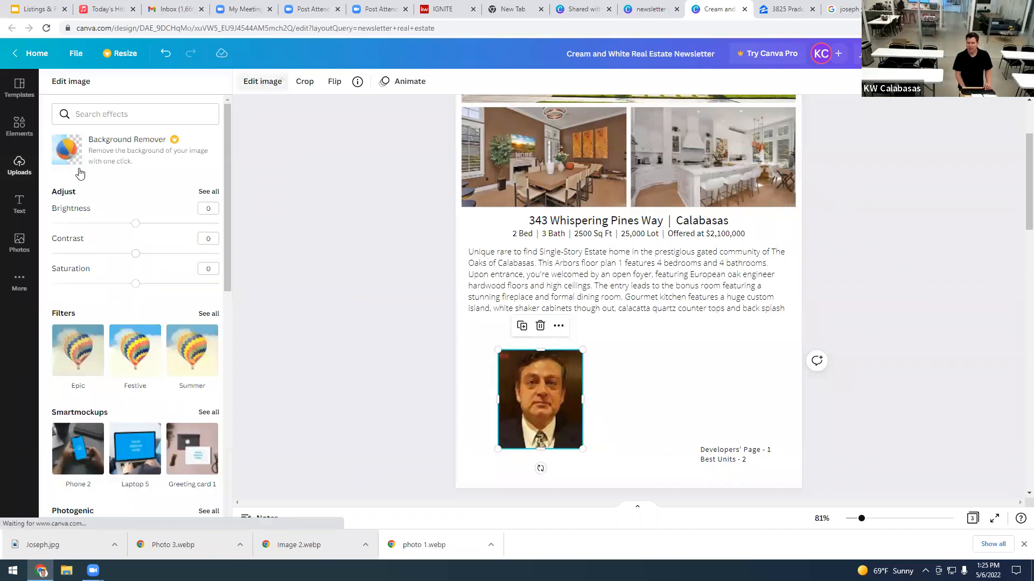
click(93, 160)
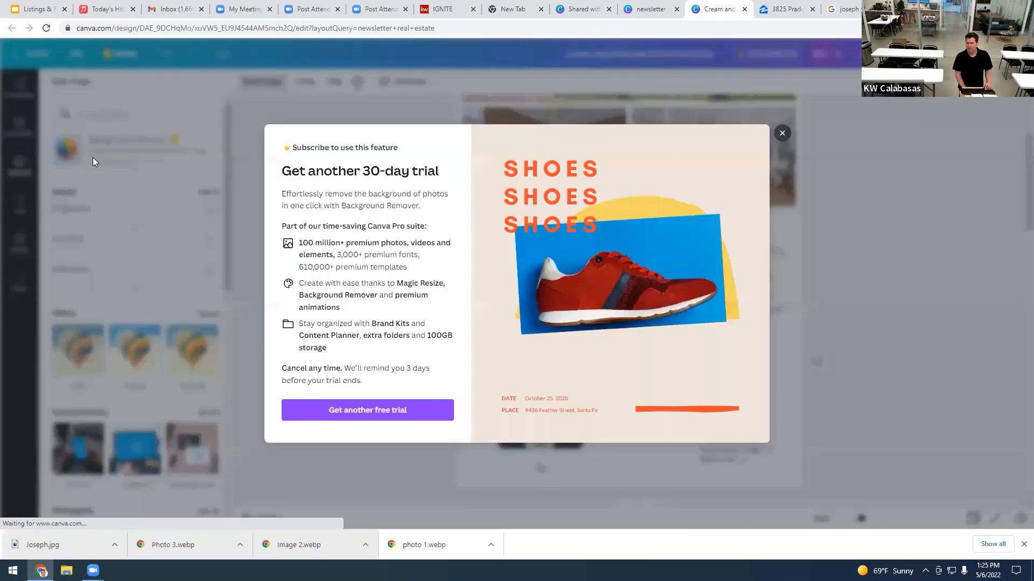
click(382, 412)
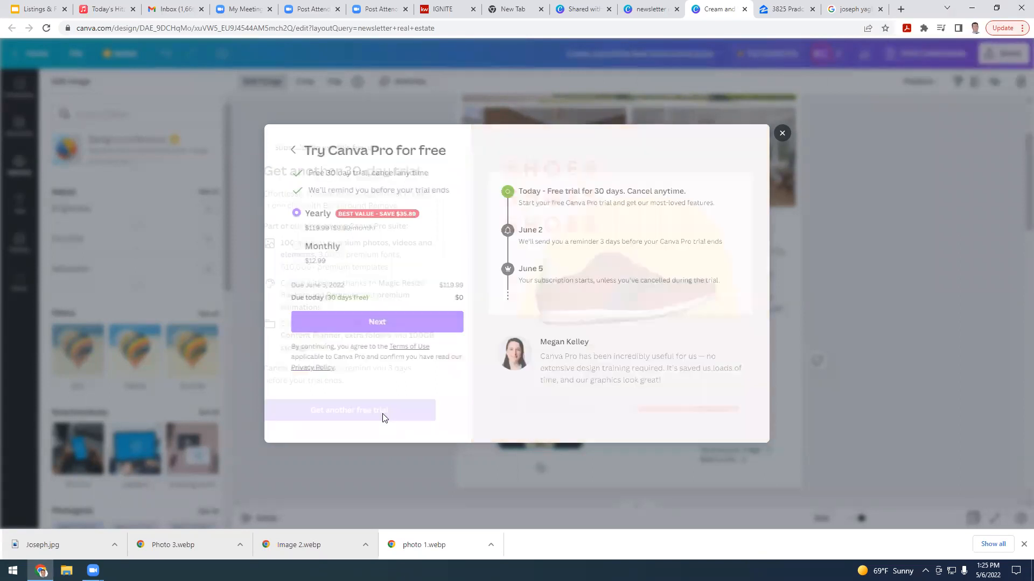
click(381, 322)
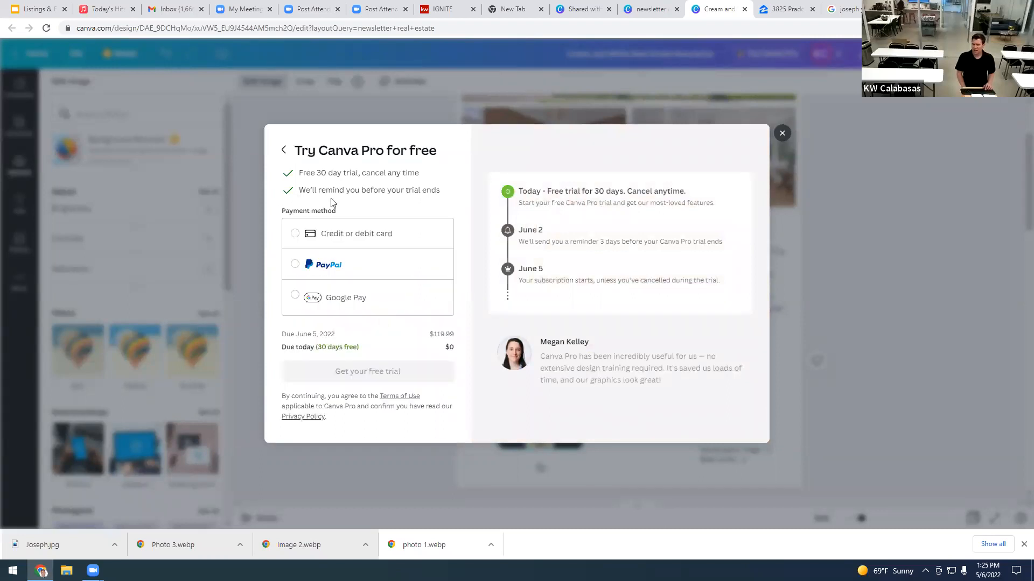
click(783, 134)
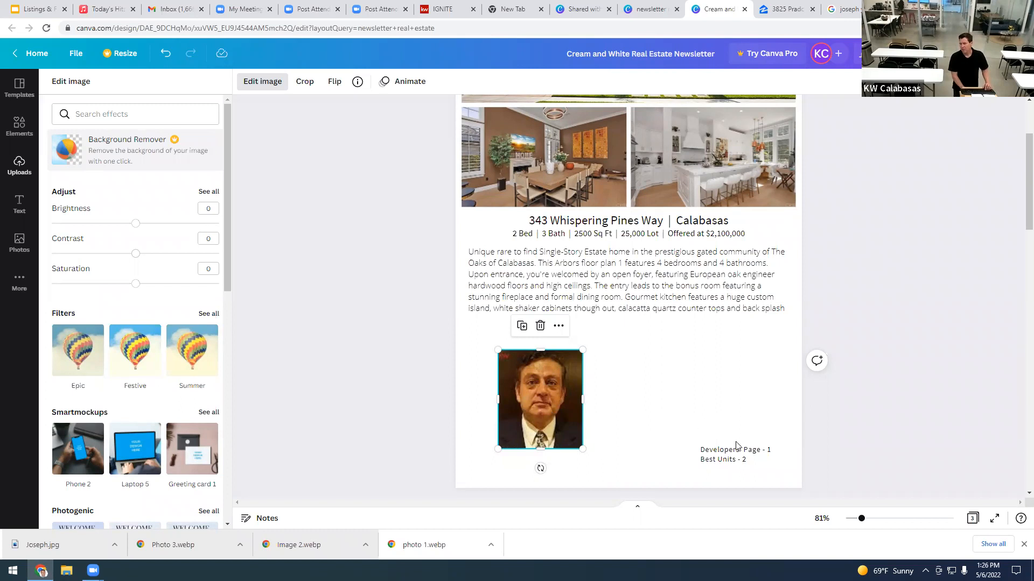
Step: Position the Developers' Page / Best Units text beside the agent's headshot
drag(732, 451, 624, 369)
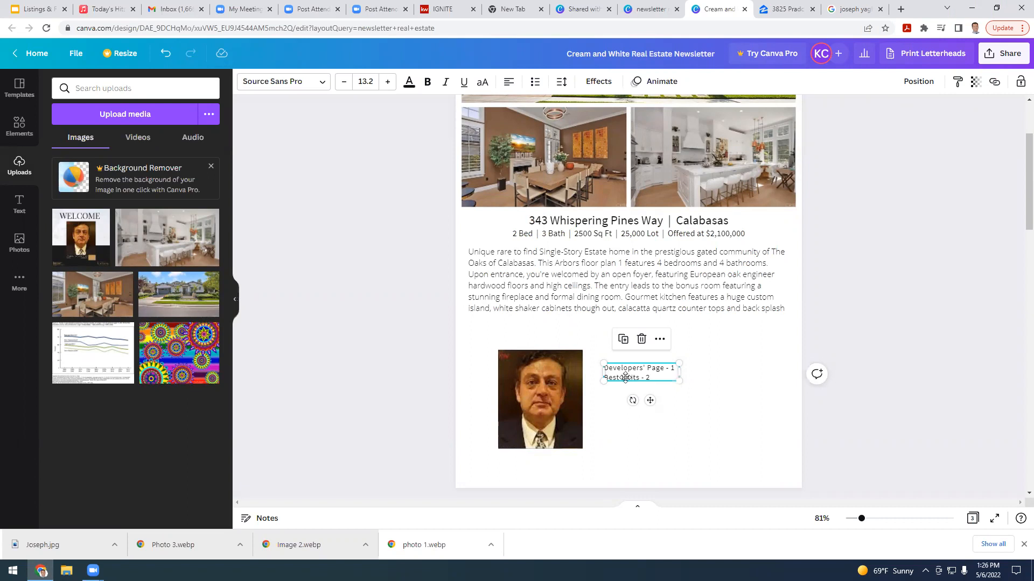
drag(630, 378, 623, 385)
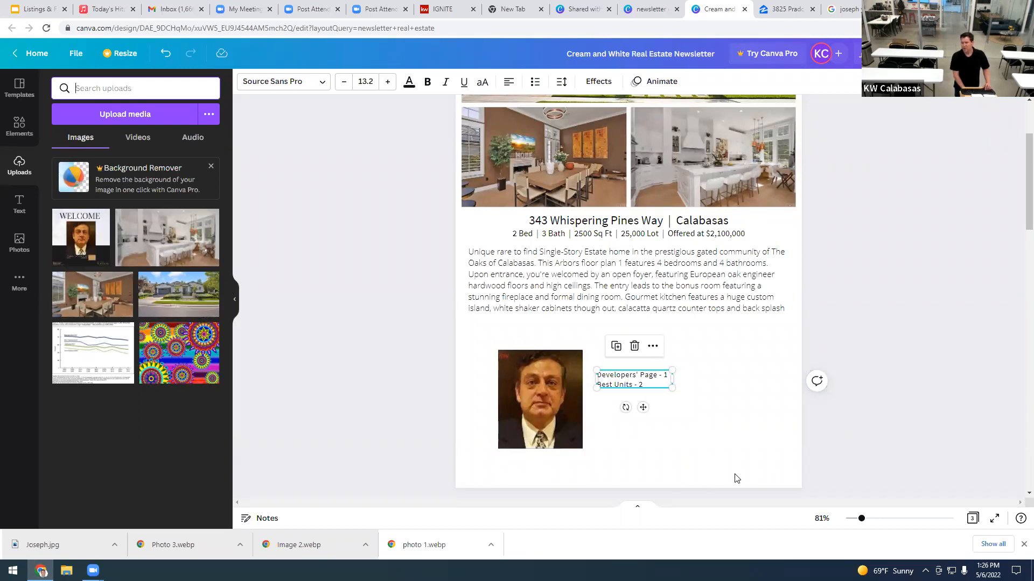
scroll(737, 478, up, 1)
scroll(737, 478, up, 1)
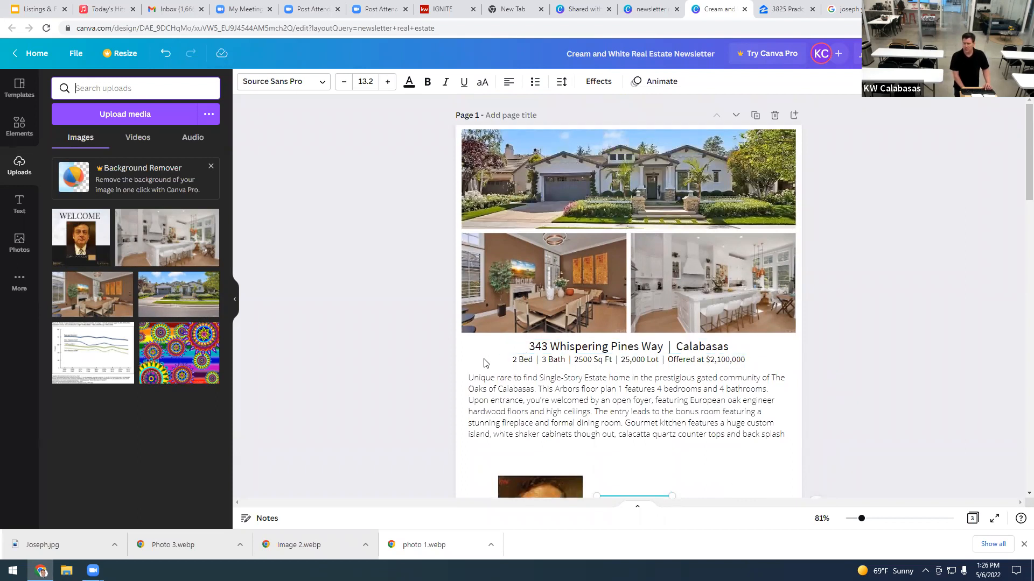
scroll(484, 363, down, 1)
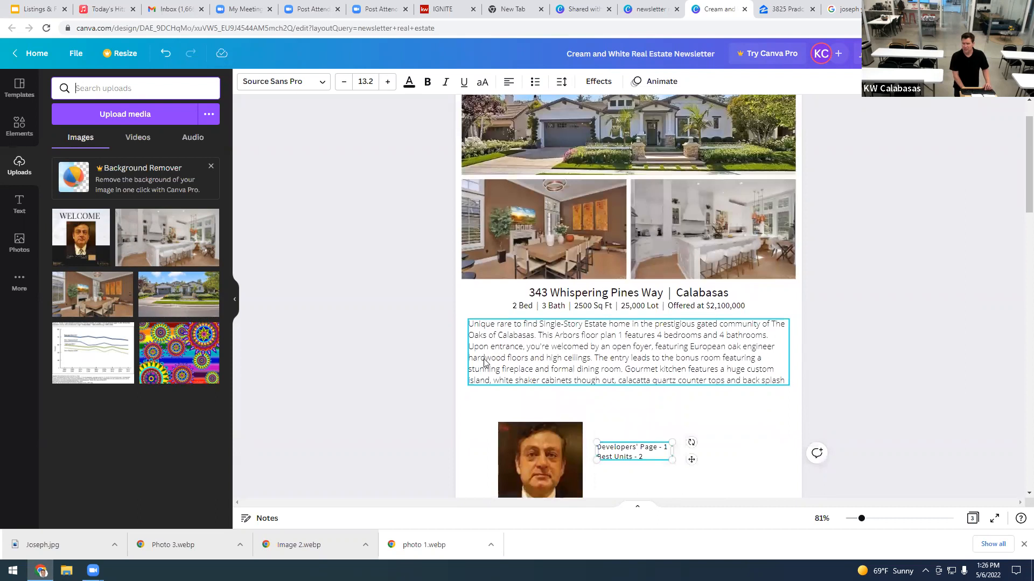
scroll(543, 358, down, 1)
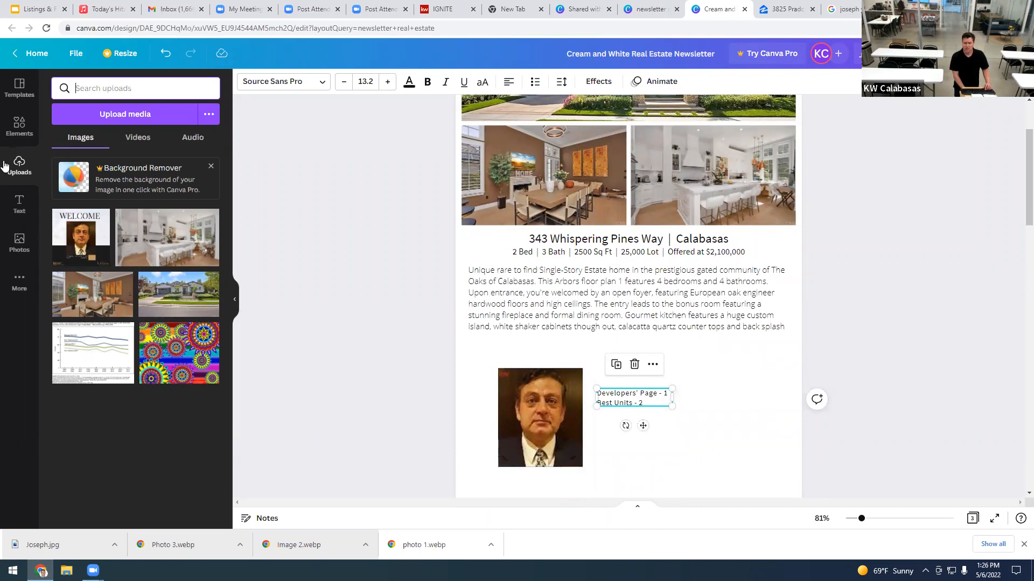
Step: Add a peach square below the description and stretch it across the full page width
click(18, 129)
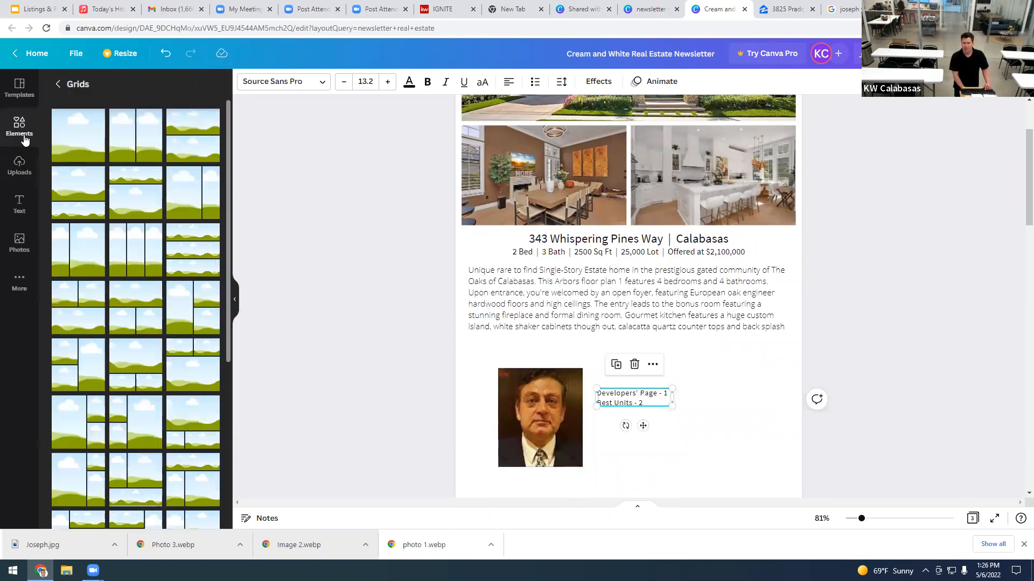
click(59, 83)
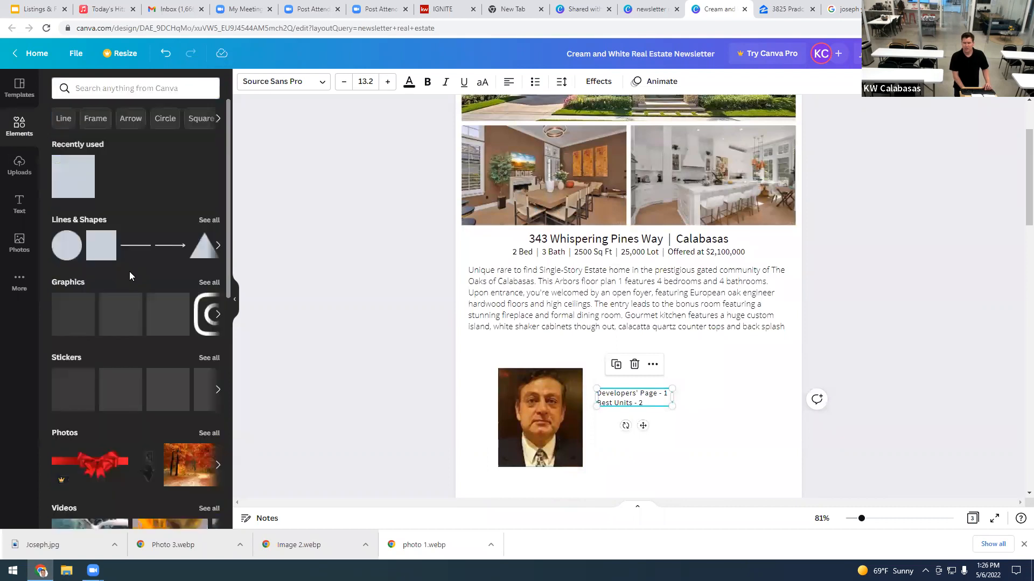
click(71, 174)
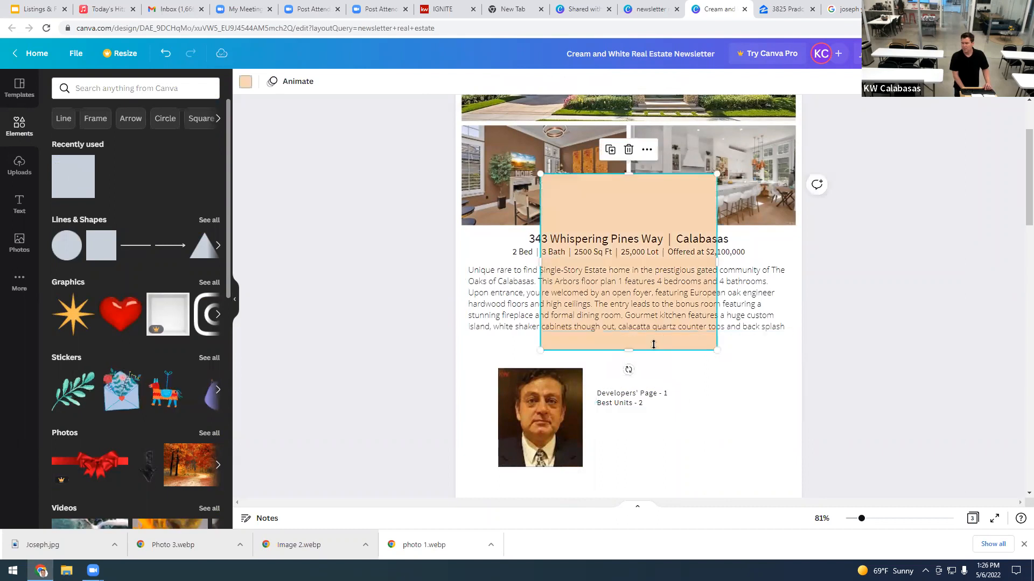
drag(624, 300, 625, 350)
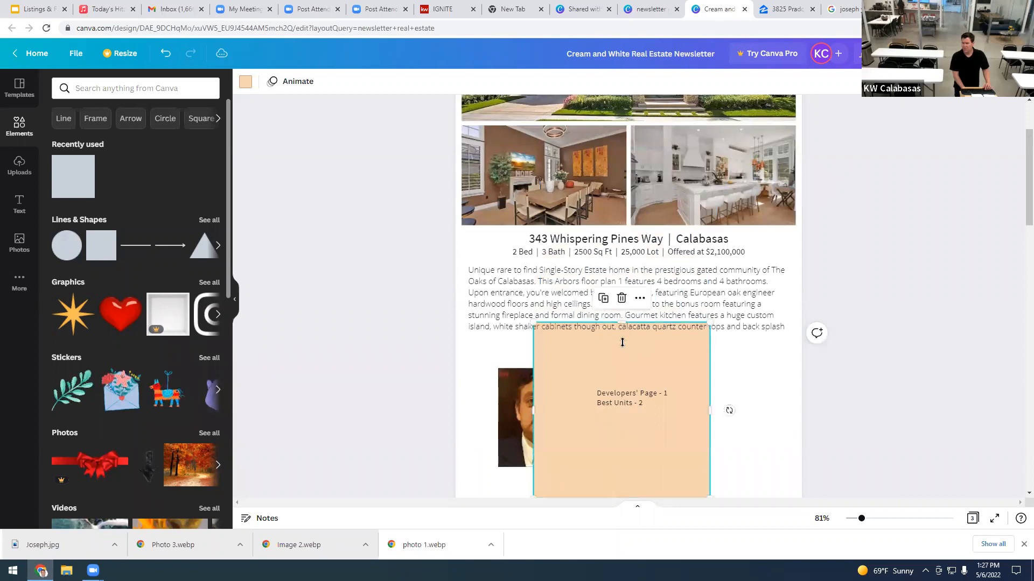
drag(622, 343, 622, 343)
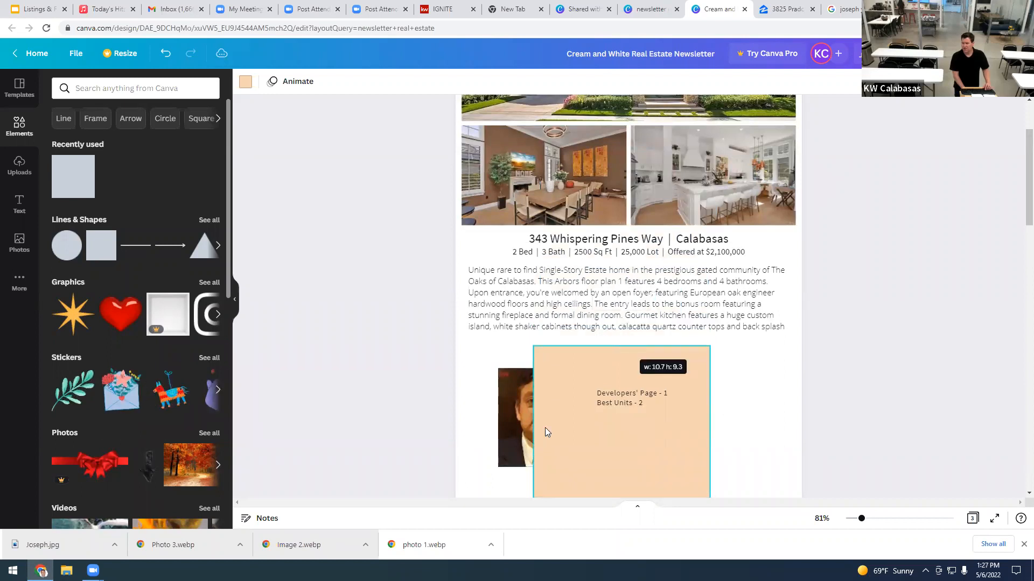
drag(534, 424, 456, 427)
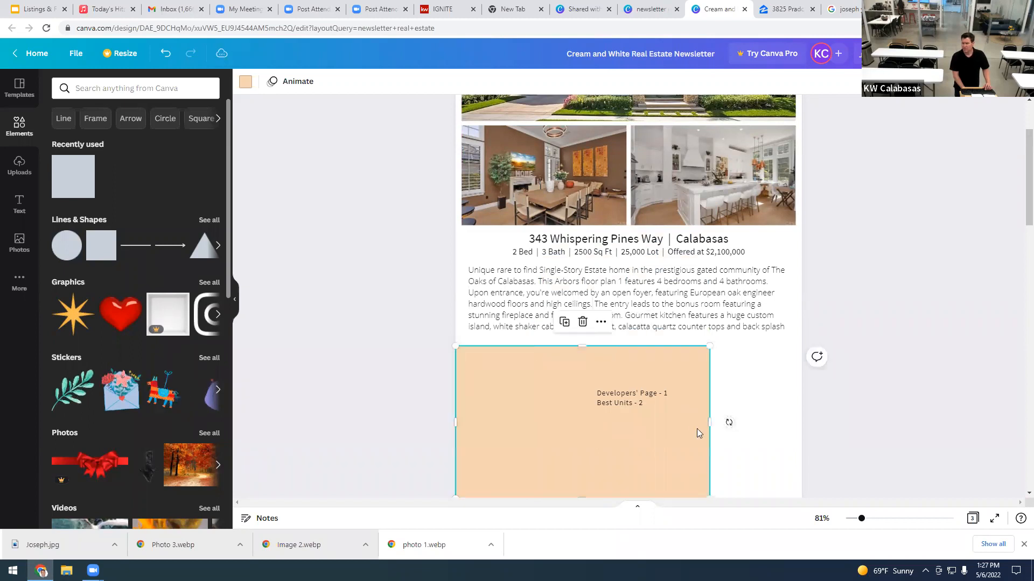
drag(715, 422, 797, 420)
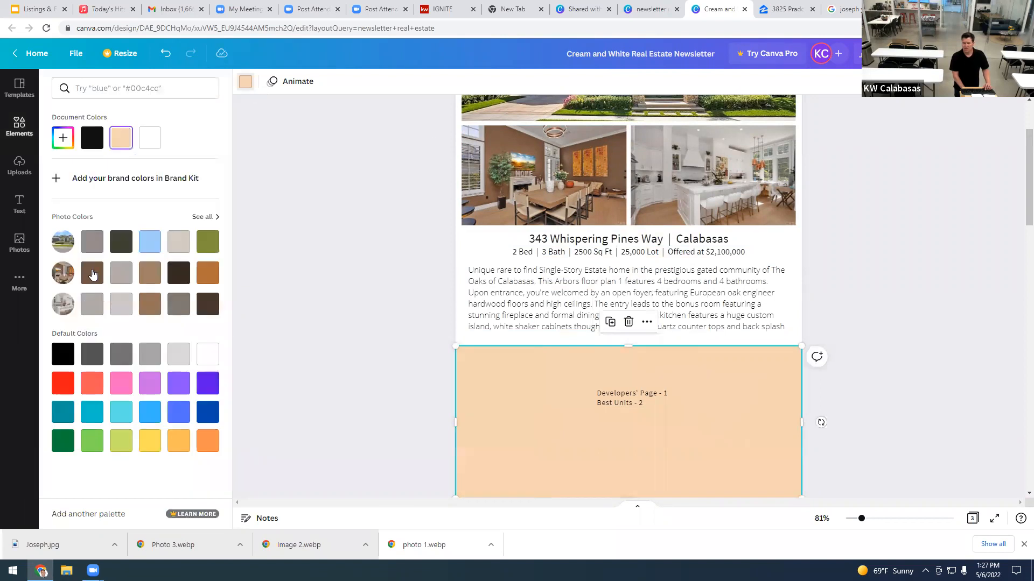
Step: Recolour the rectangle light grey and send it behind the portrait
click(121, 304)
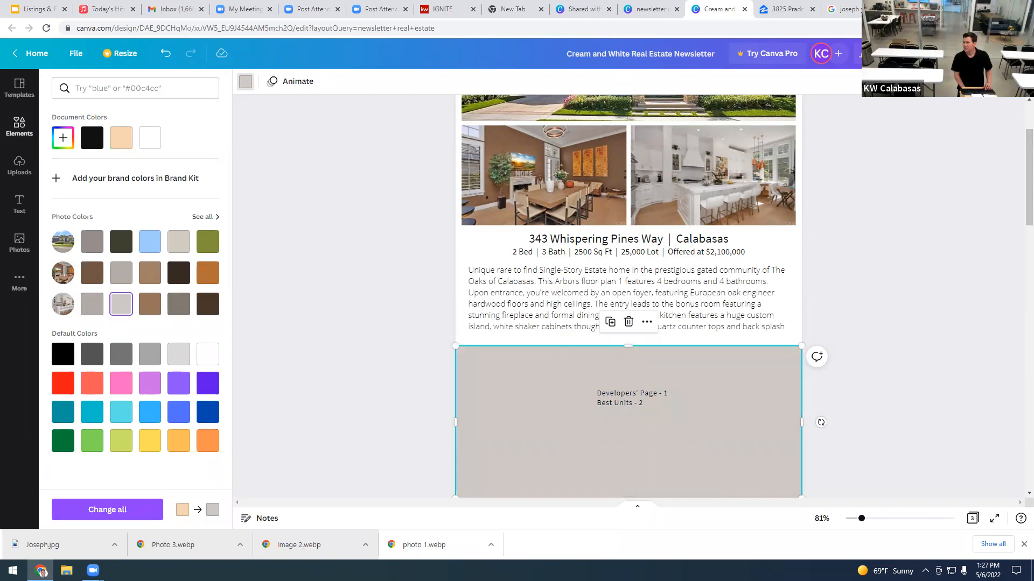
click(919, 82)
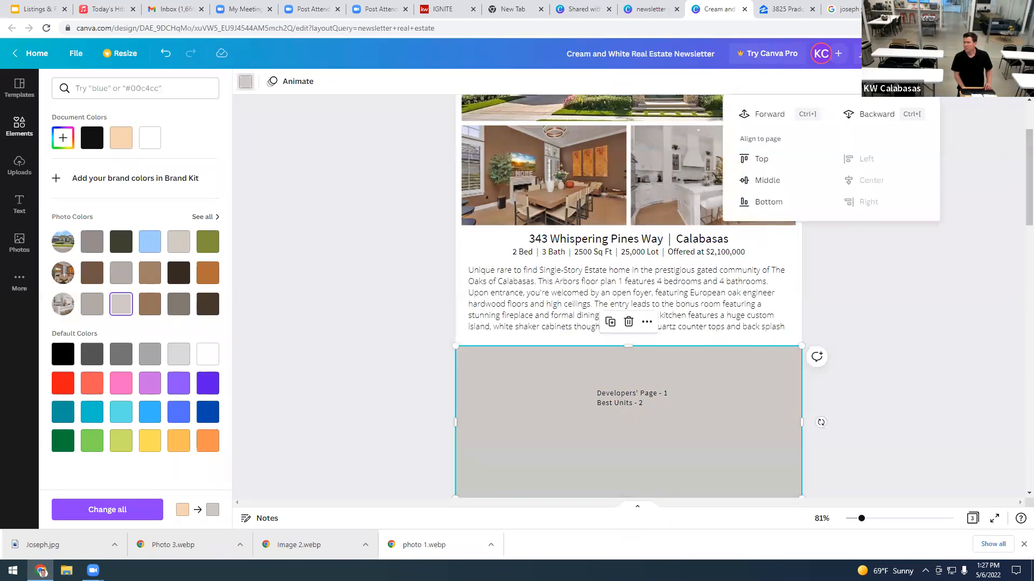
click(869, 118)
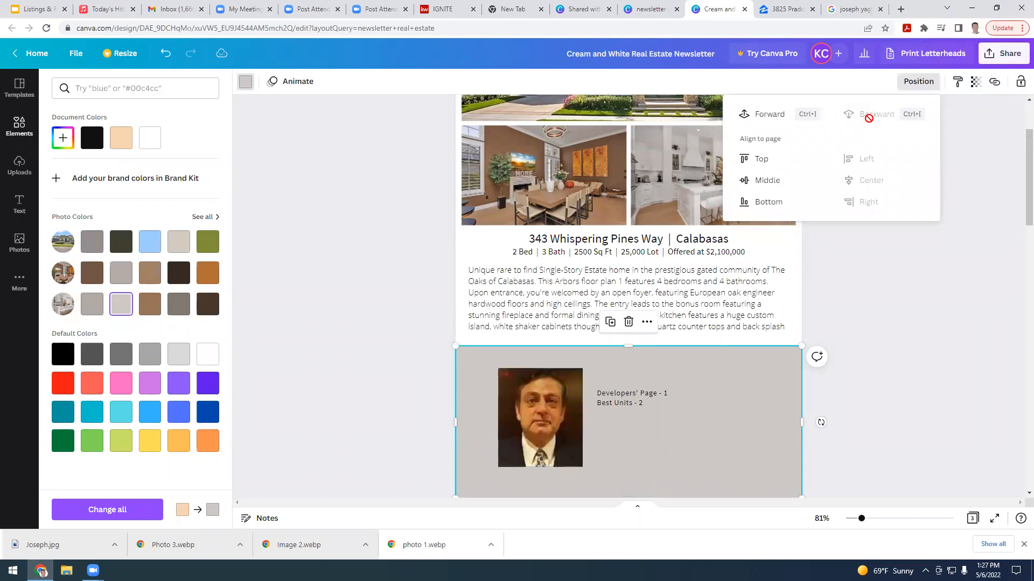
click(443, 346)
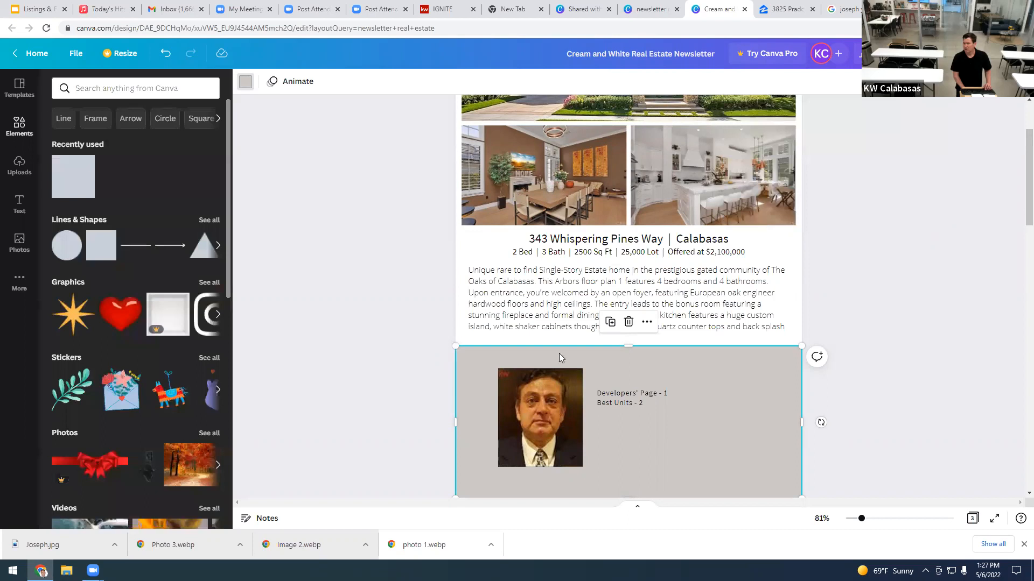
Step: Set the grey rectangle's transparency to 49 and move it up over the listing text
click(862, 373)
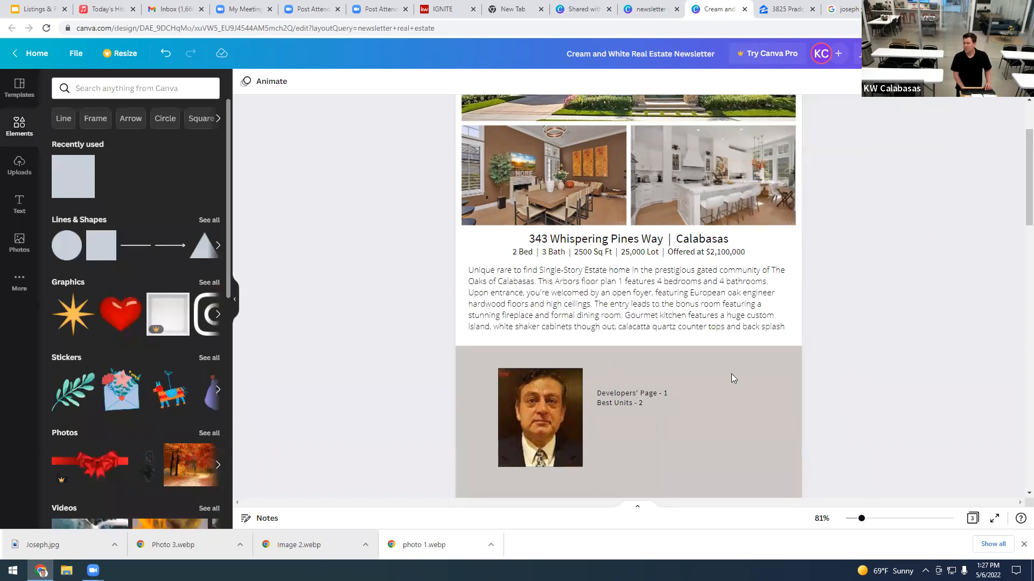
click(718, 378)
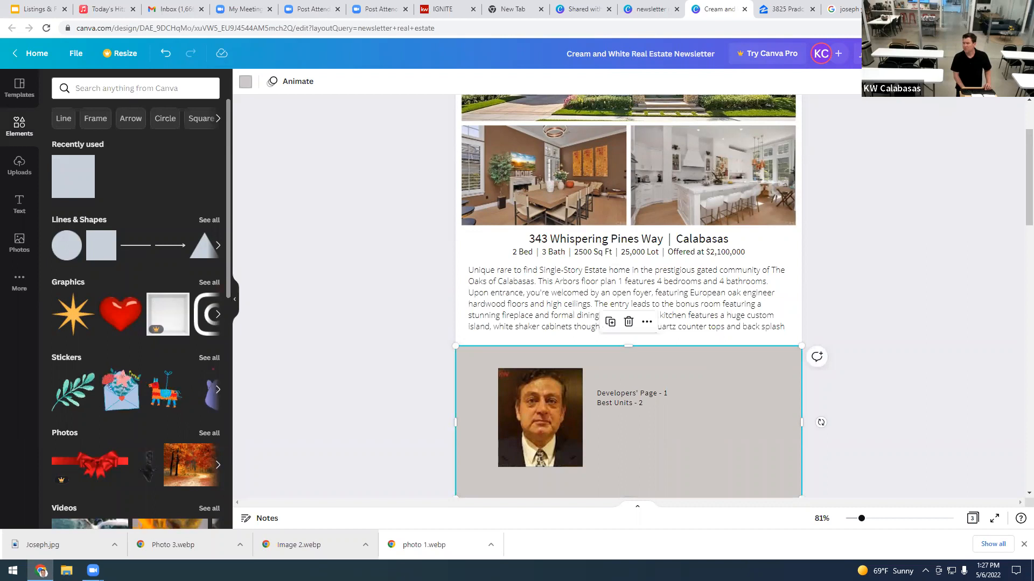
click(972, 81)
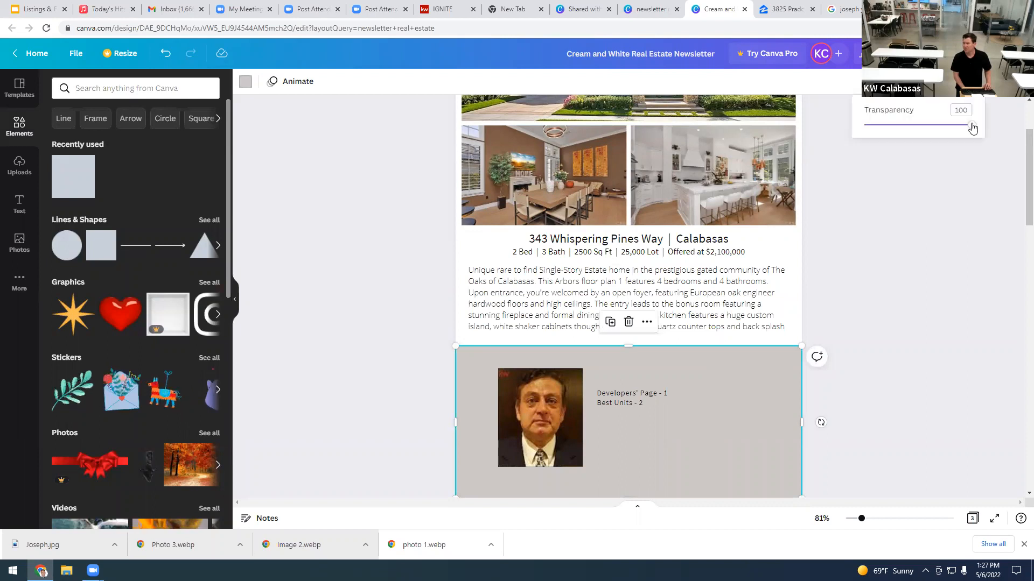
click(931, 138)
drag(930, 138, 917, 140)
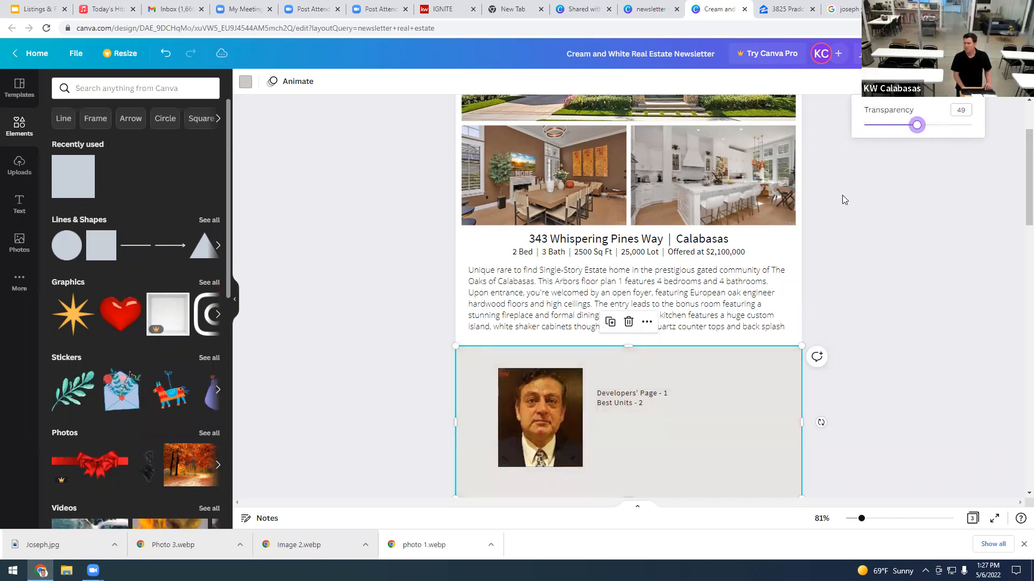
click(722, 377)
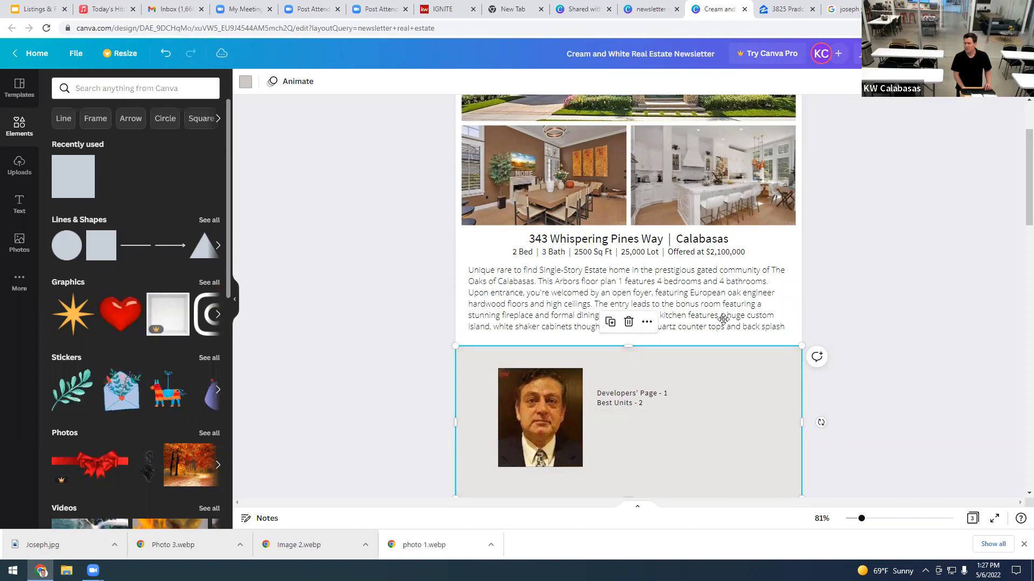
drag(724, 287, 725, 384)
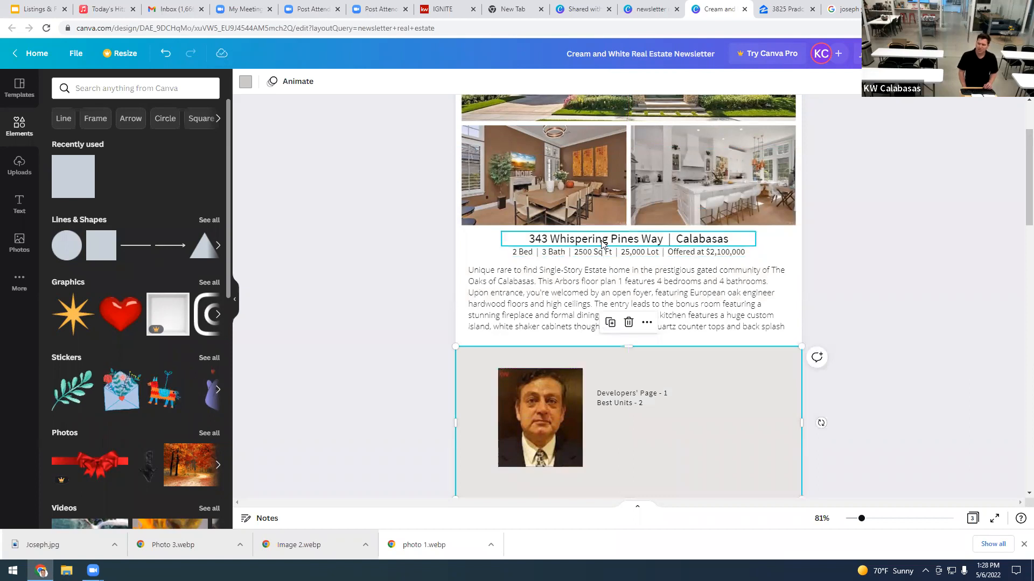
Step: Raise the grey rectangle's transparency to 58, behind the portrait, with the address heading below the photos
drag(601, 243, 612, 219)
drag(670, 368, 668, 227)
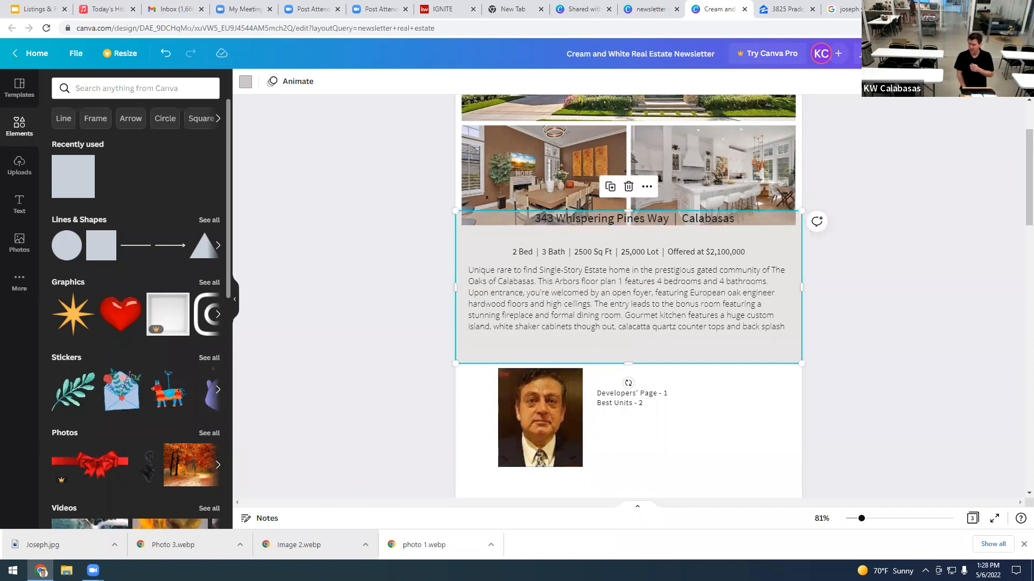
click(975, 81)
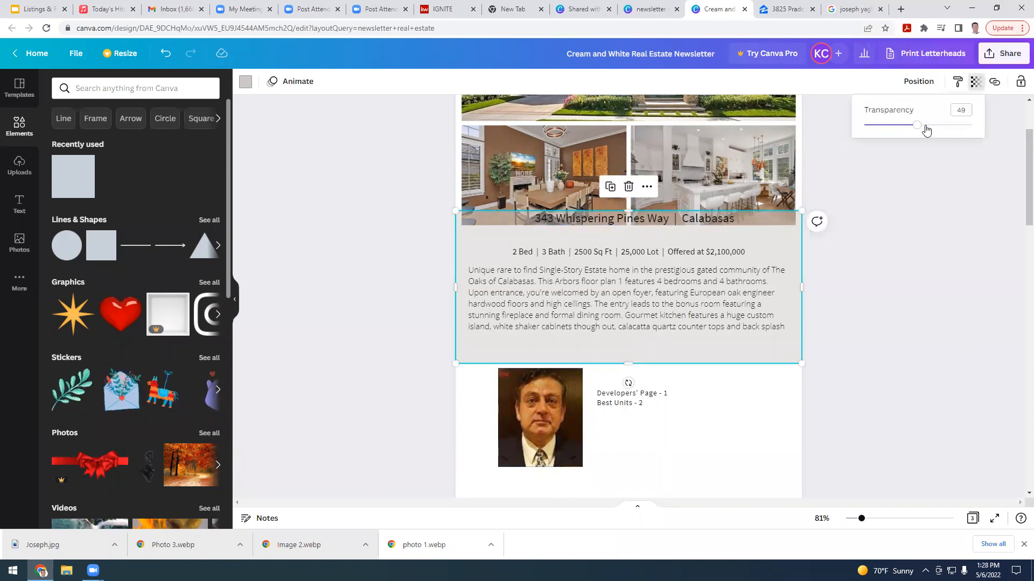
click(925, 126)
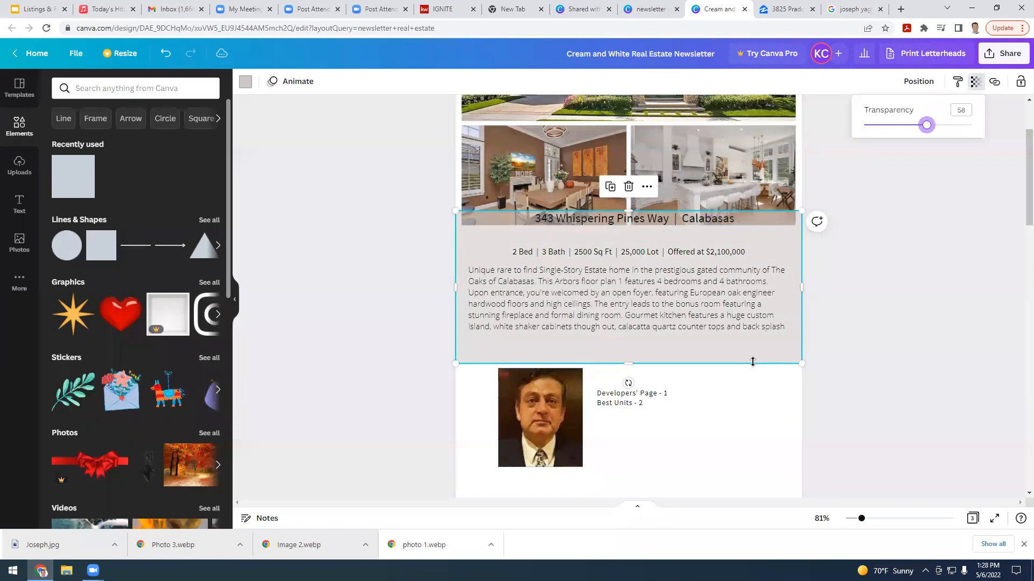
drag(745, 410, 750, 487)
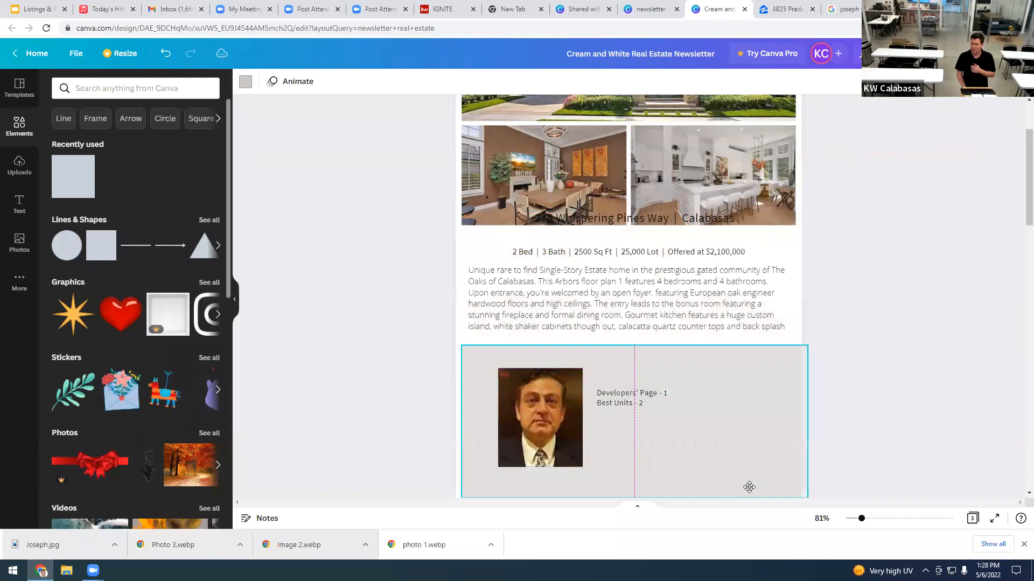
drag(655, 218, 653, 239)
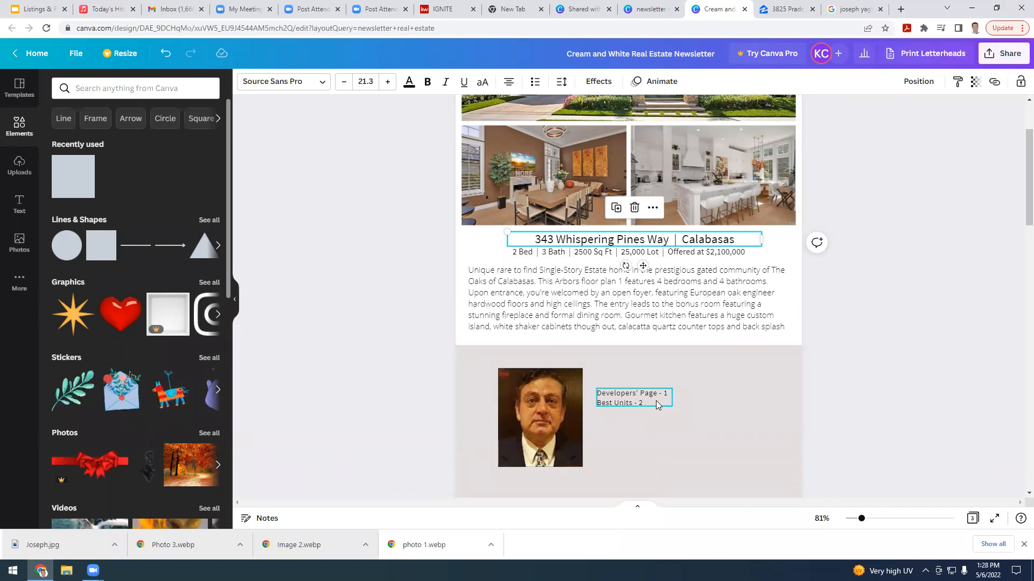
Step: Scroll the newsletter page and select the grey section under the description
scroll(656, 401, up, 2)
scroll(655, 405, up, 1)
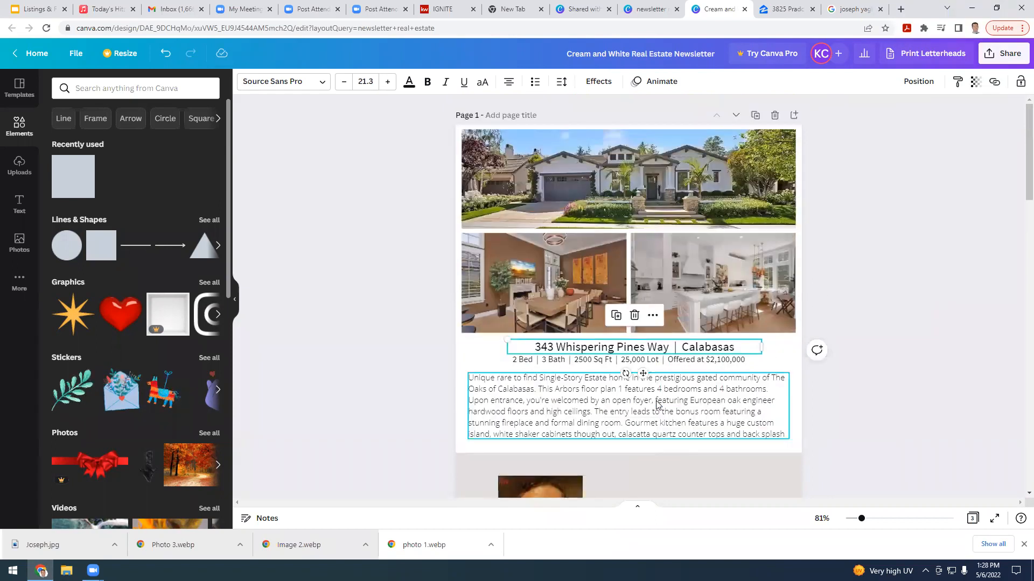
scroll(656, 405, down, 1)
click(656, 401)
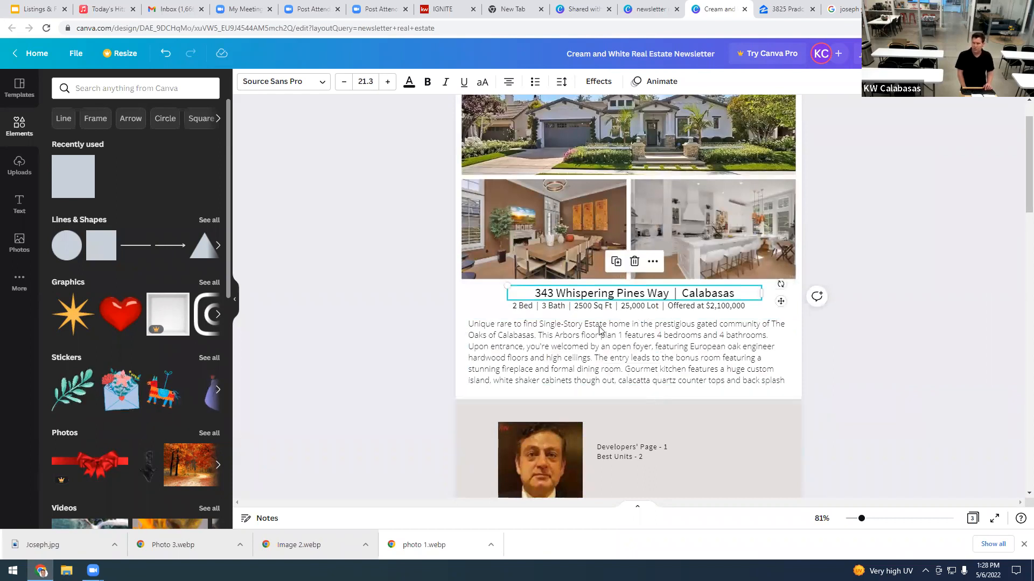
scroll(792, 280, up, 1)
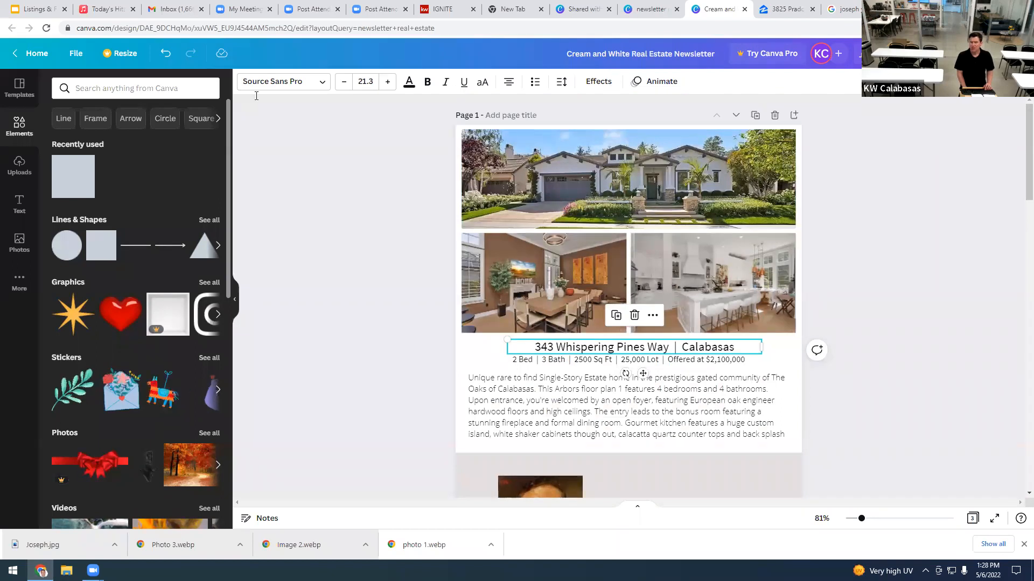
Step: Check the PNG download settings for the newsletter, then go to the Canva home page
click(77, 52)
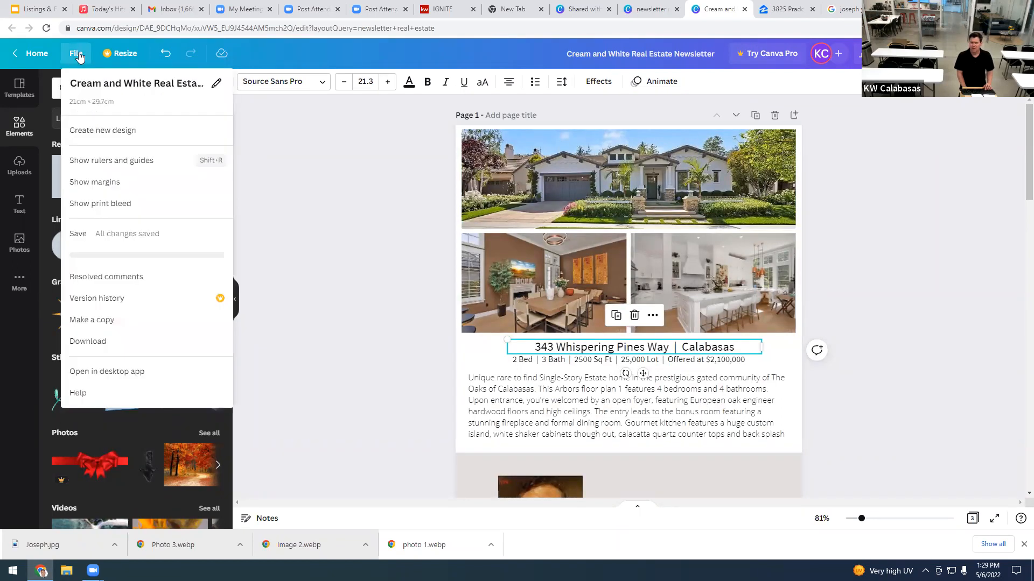
click(92, 344)
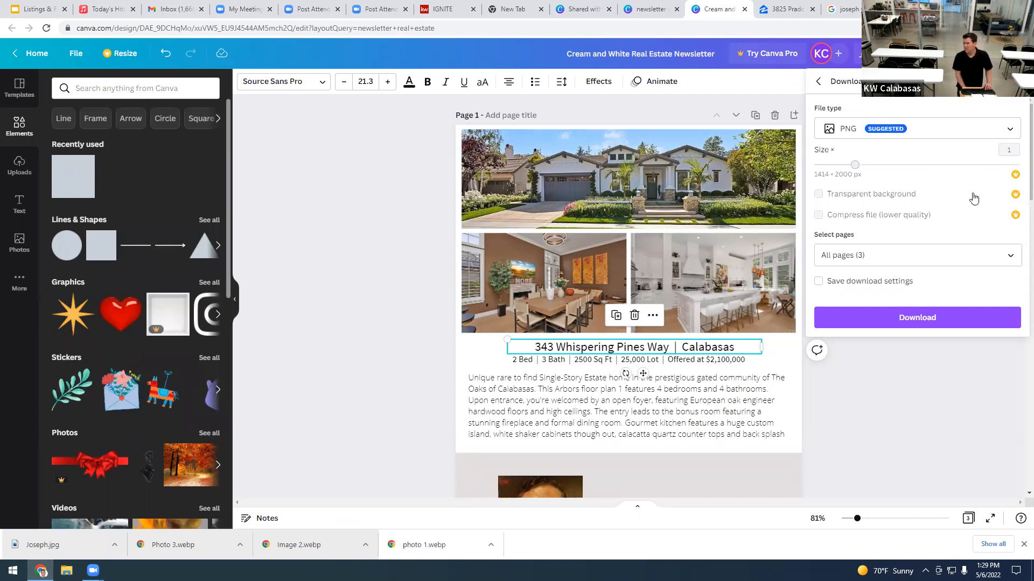
click(951, 139)
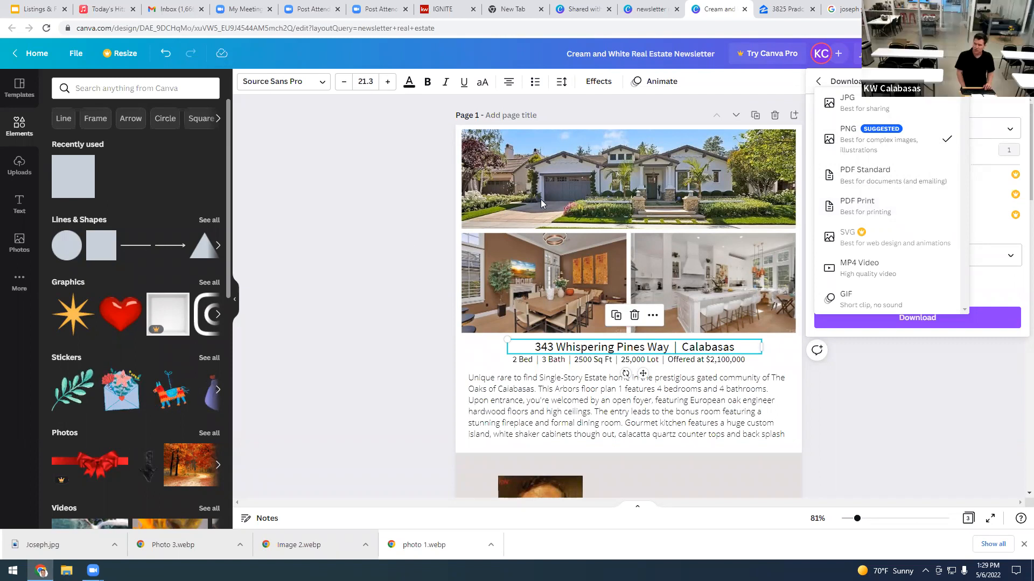
click(677, 209)
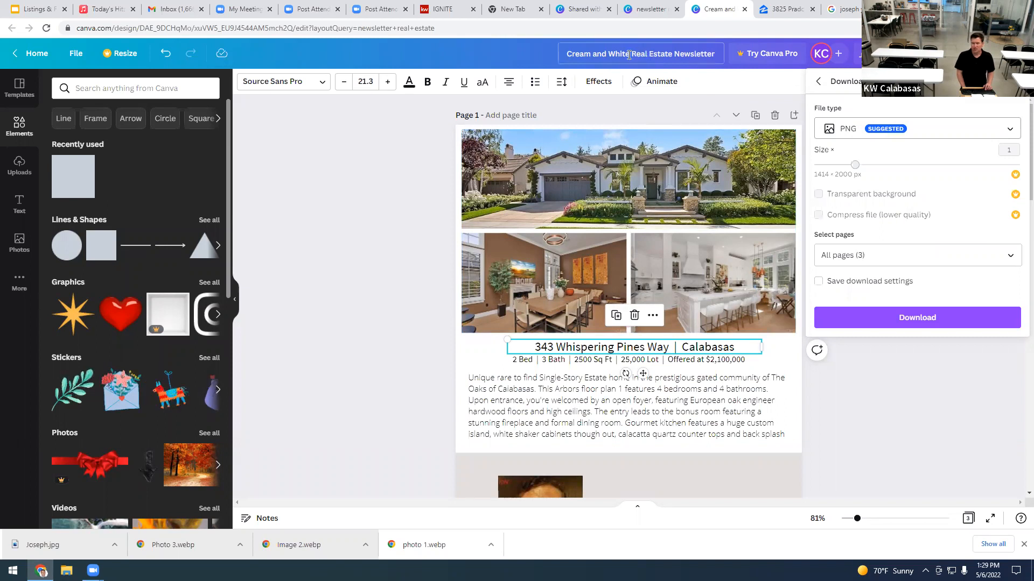
click(34, 52)
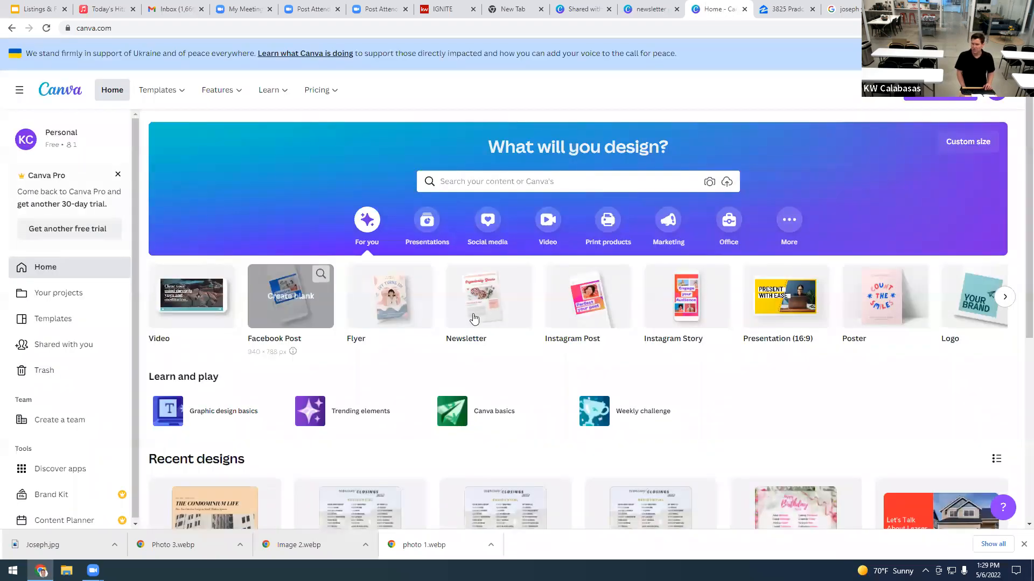
Step: Create a blank 1080 × 1080 px Instagram Post design from the Canva home page
mouse_move(587, 314)
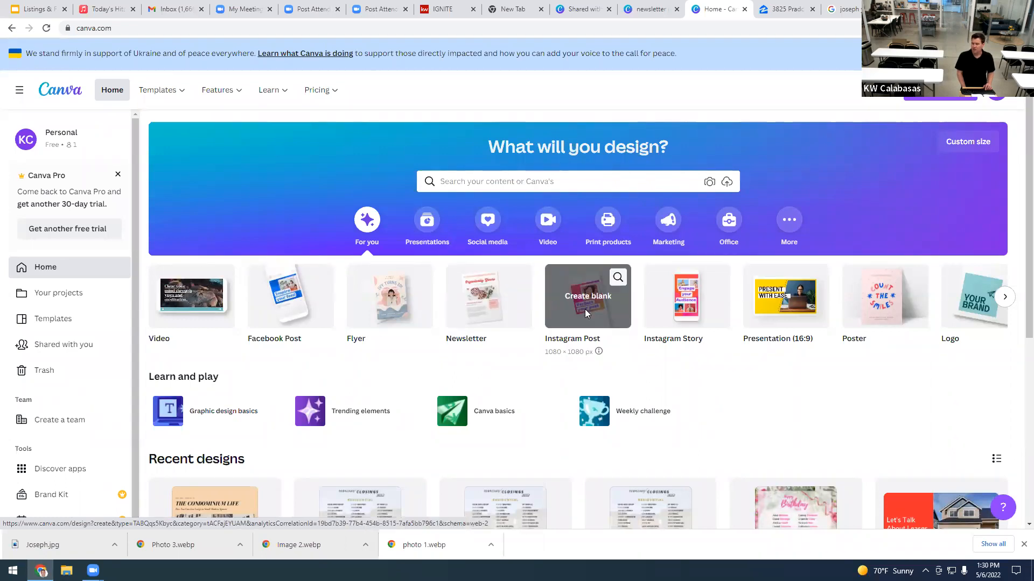
click(586, 311)
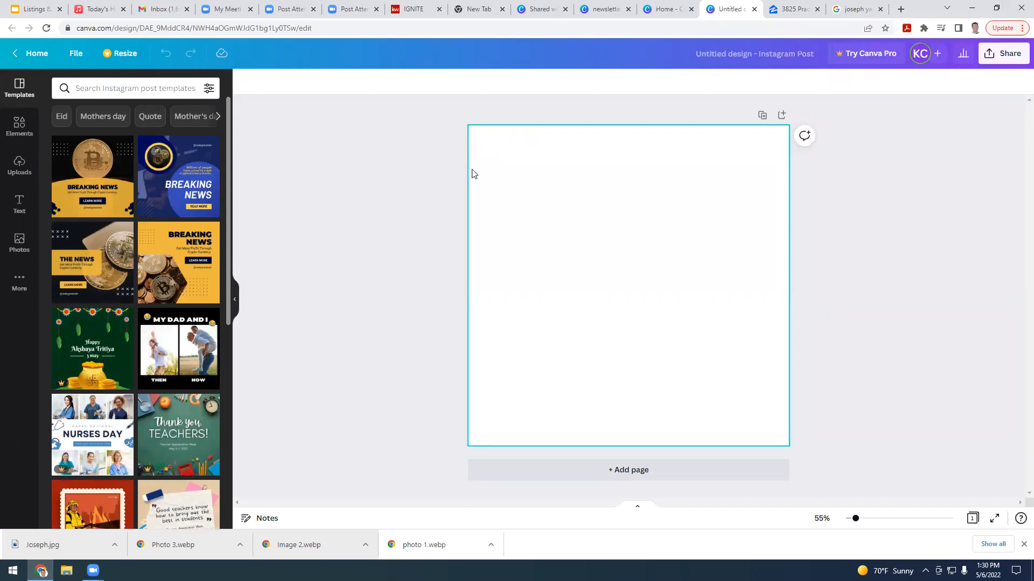
Step: Search templates for 'open house' and apply the circular Open House For Sale template
click(102, 87)
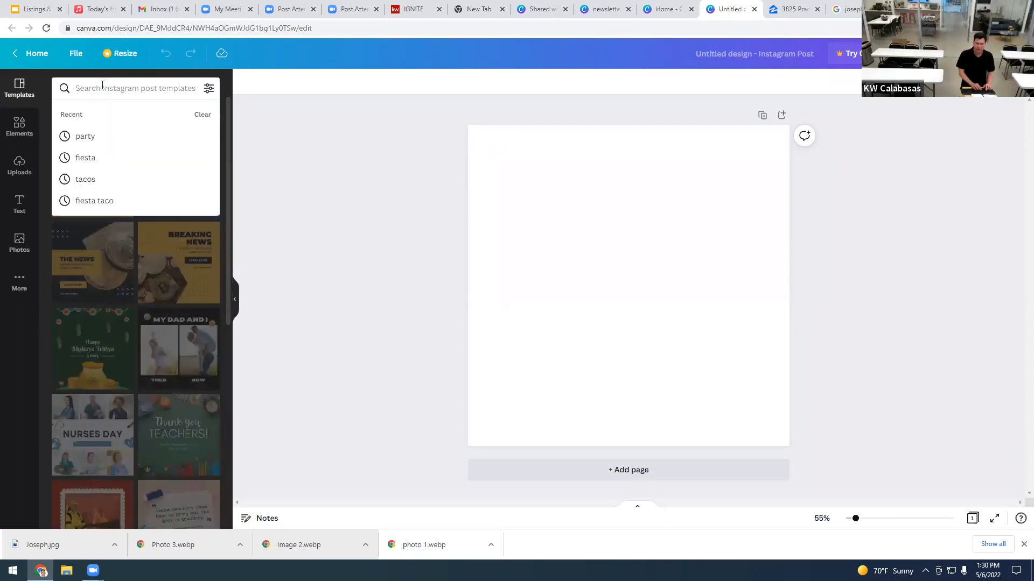
text(open house)
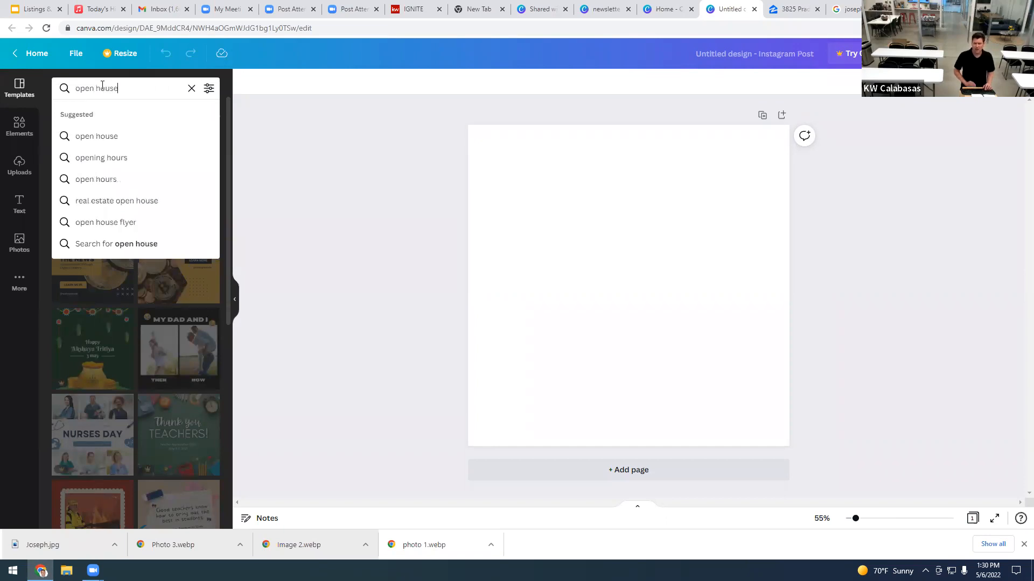
key(Return)
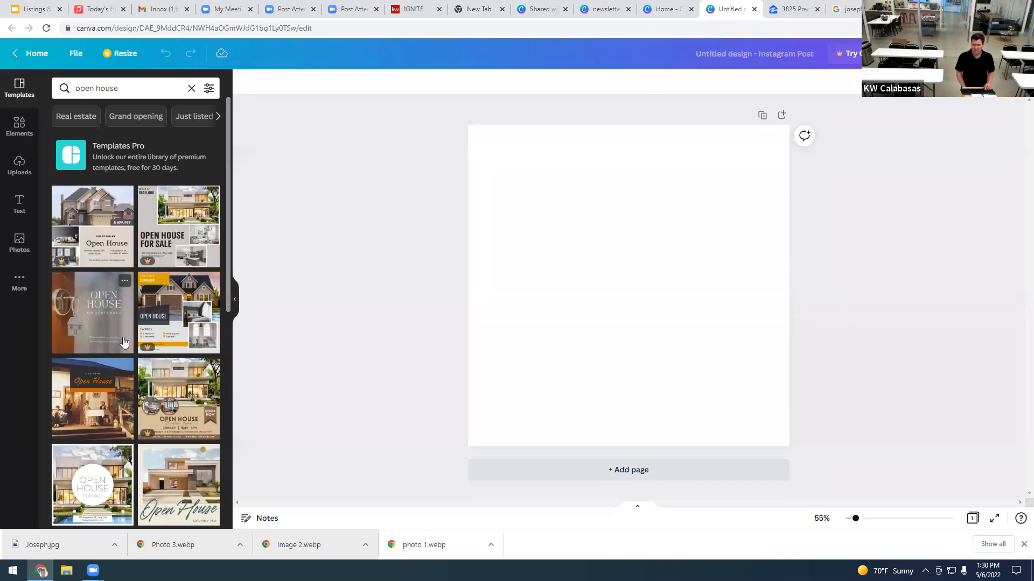
scroll(107, 303, down, 1)
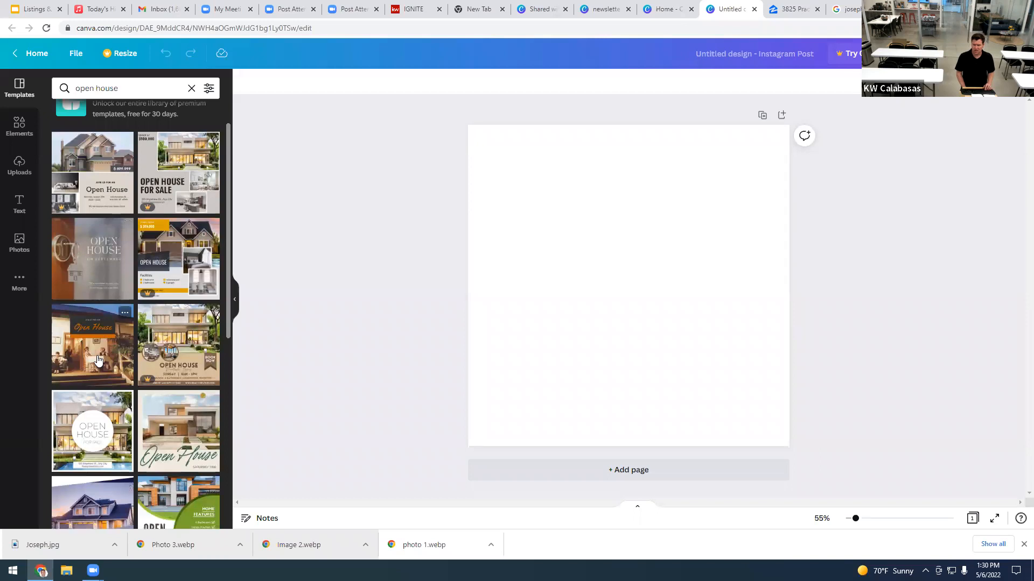
click(89, 432)
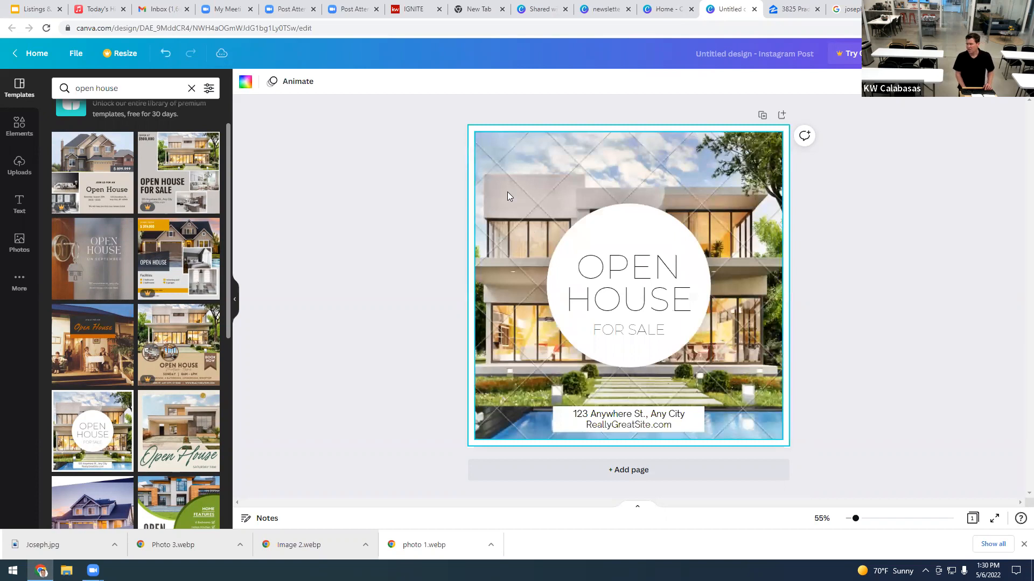
Step: Replace the template background with the uploaded Calabasas house photo, then select the heading texts
click(23, 167)
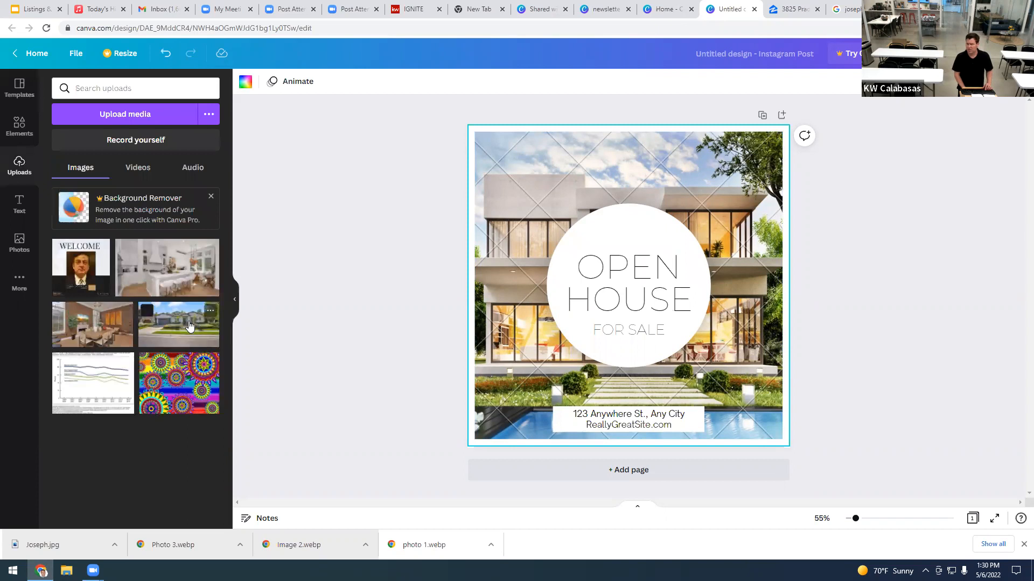
drag(503, 215, 503, 214)
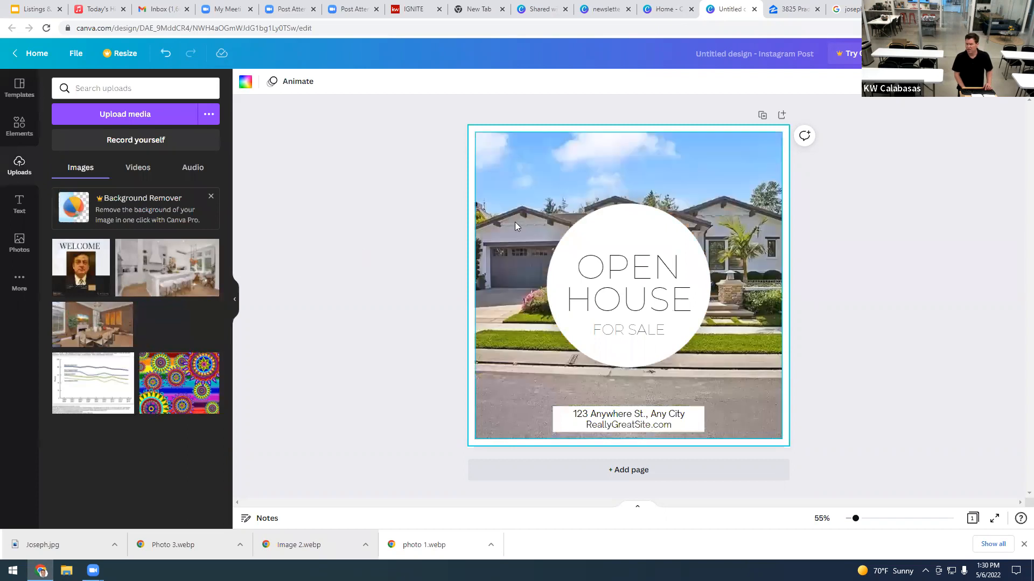
double_click(649, 276)
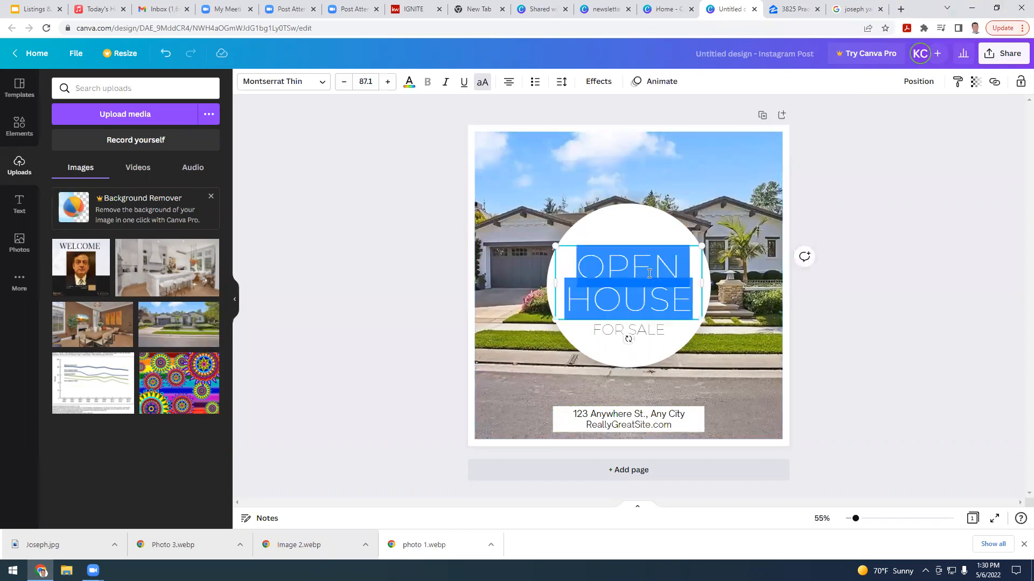
click(653, 337)
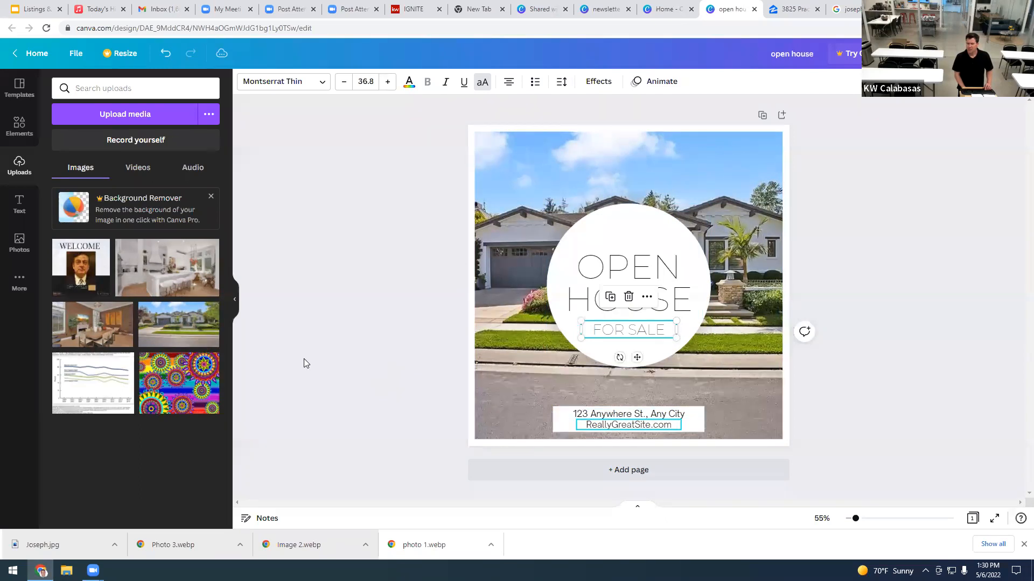
Step: Add the WELCOME portrait at lower left, resize it, and crop off the WELCOME heading
click(84, 277)
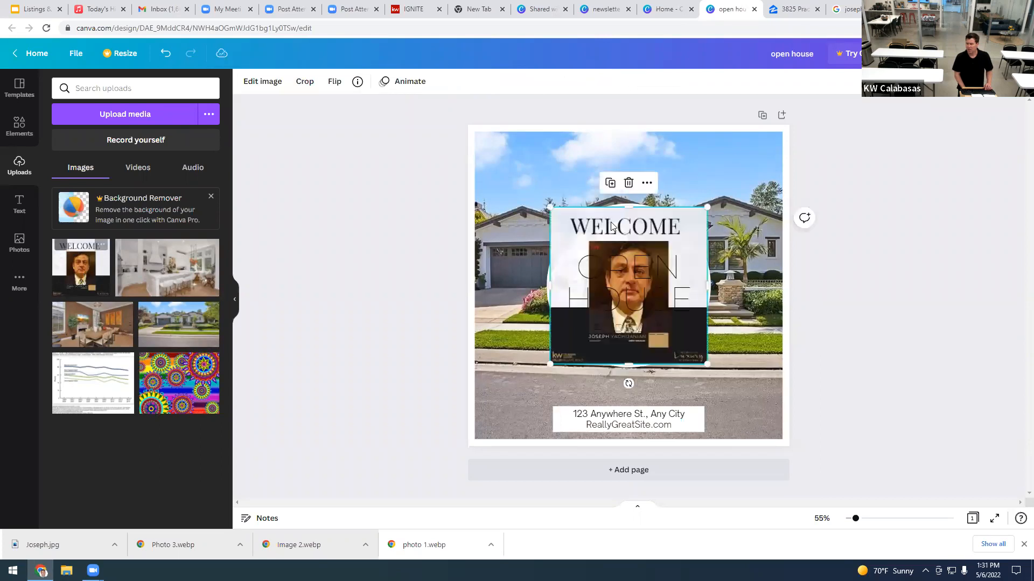
drag(528, 307, 447, 389)
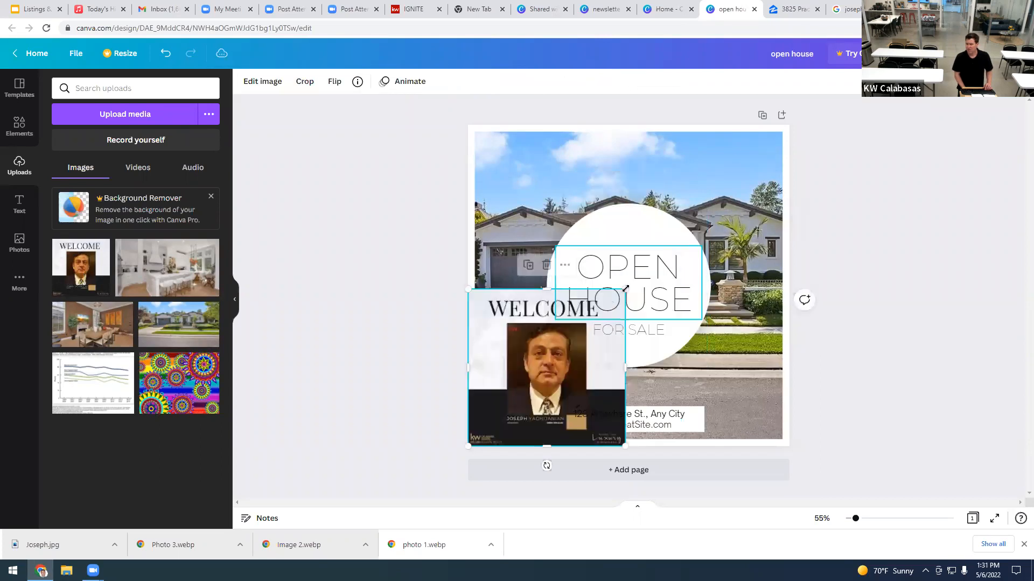
drag(558, 347, 558, 351)
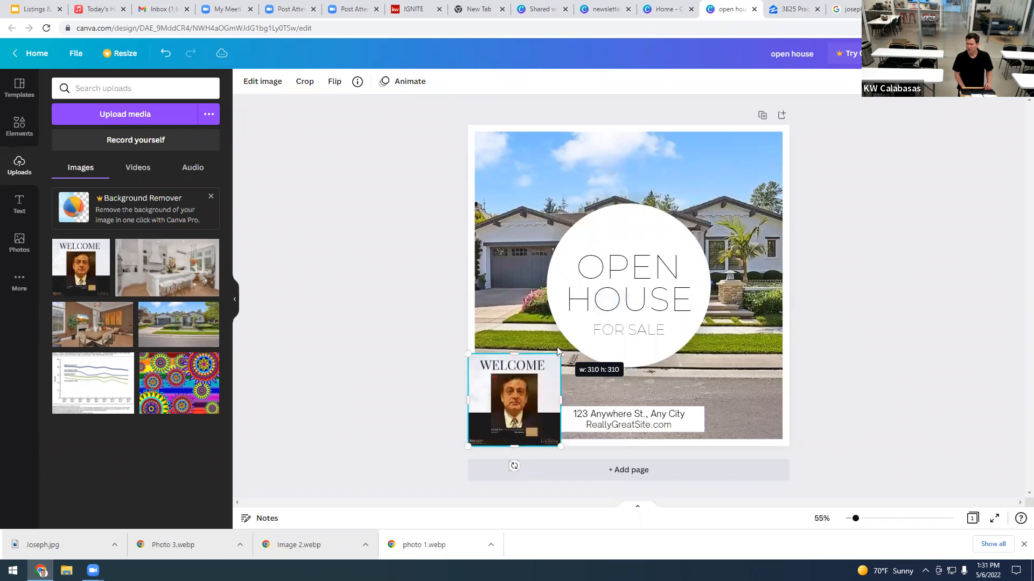
double_click(517, 394)
drag(469, 355, 490, 374)
drag(572, 448, 537, 428)
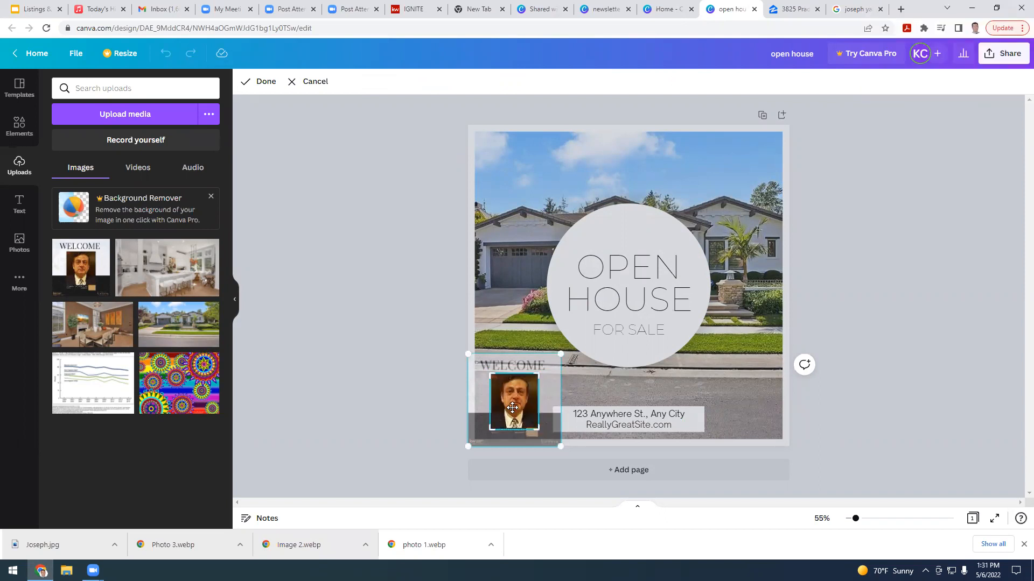
click(512, 412)
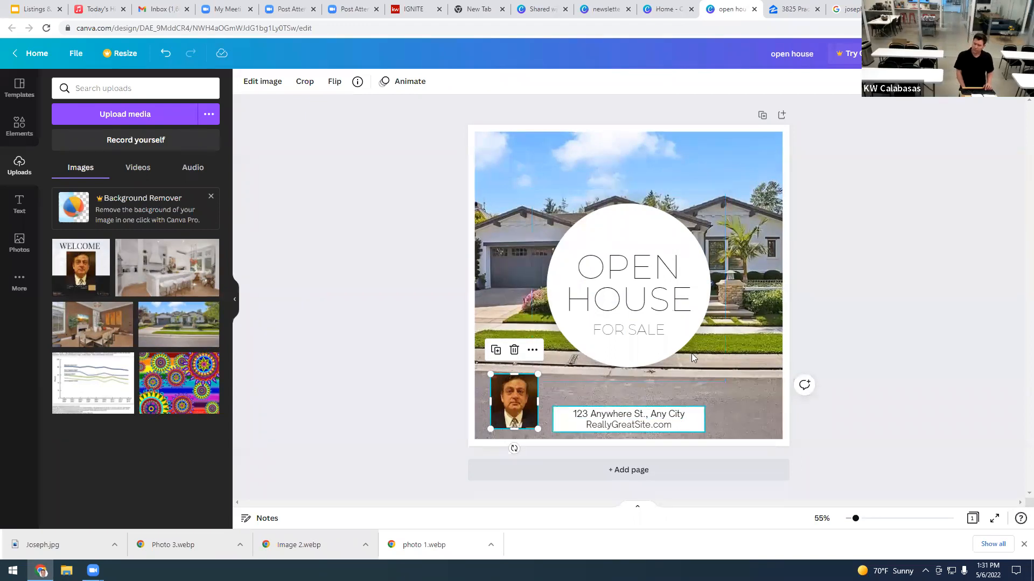
Step: Make the circle behind OPEN HOUSE light grey with transparency 83
click(634, 231)
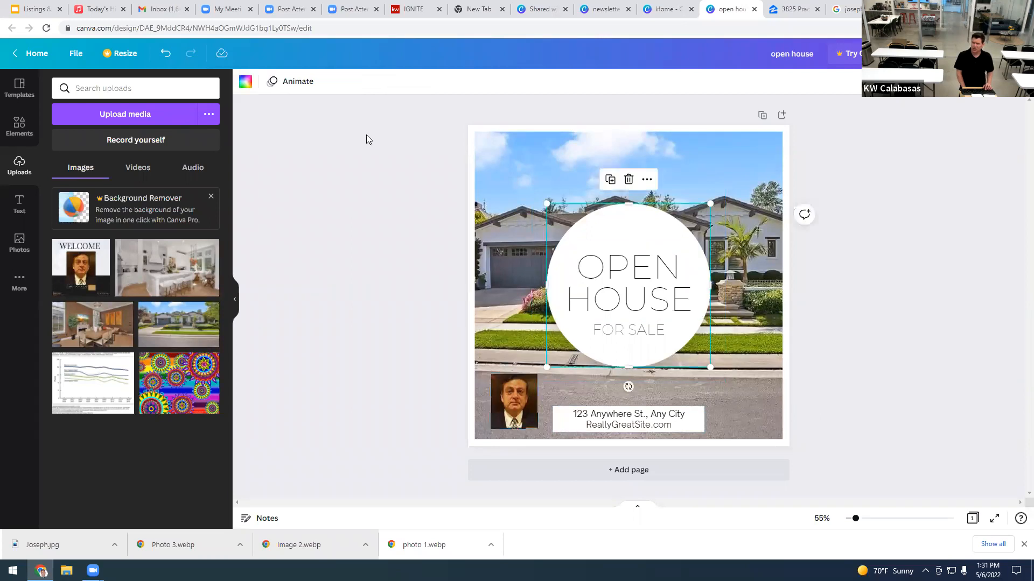
click(245, 82)
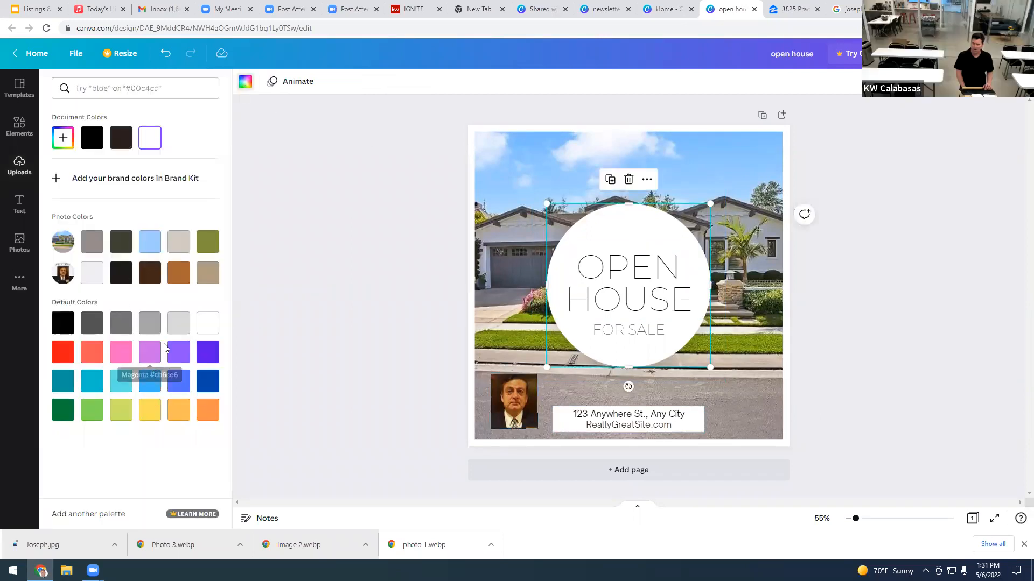
click(175, 328)
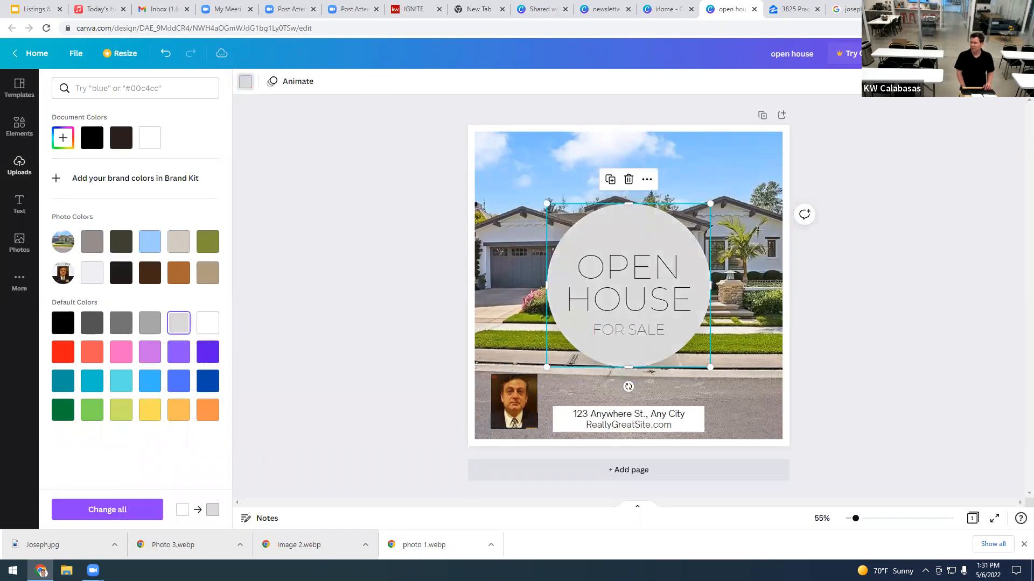
click(973, 80)
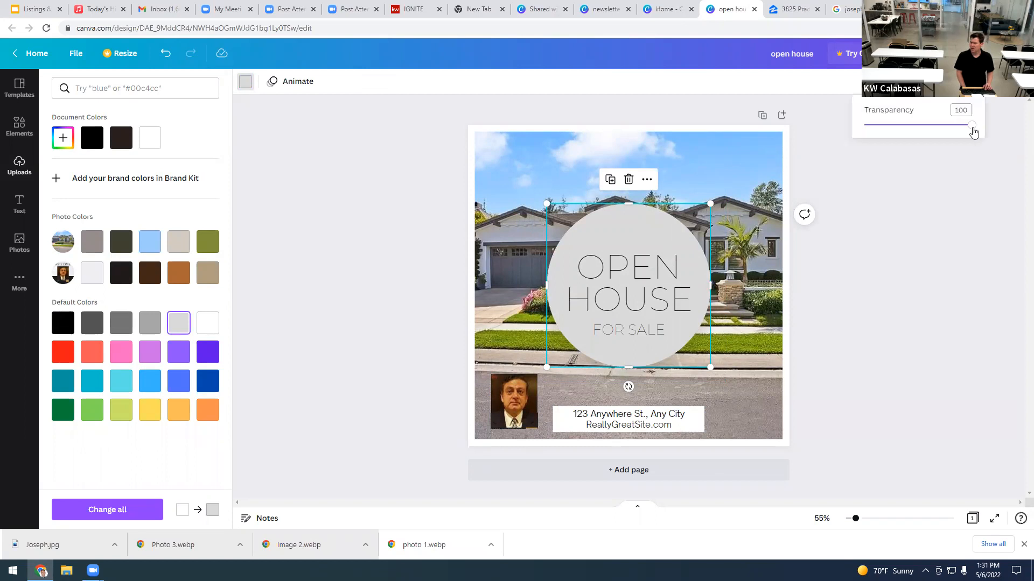
drag(973, 130, 954, 129)
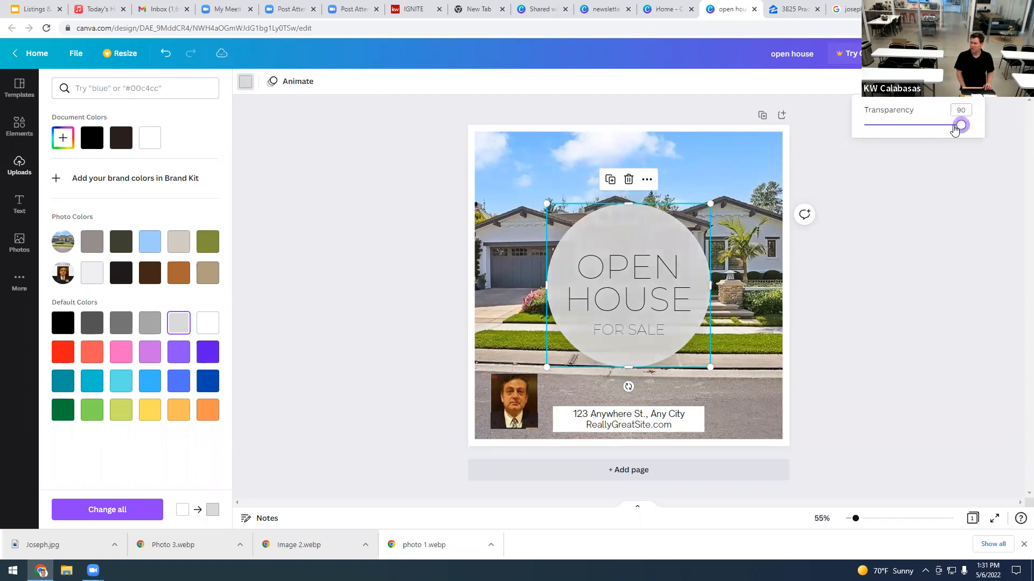
click(624, 280)
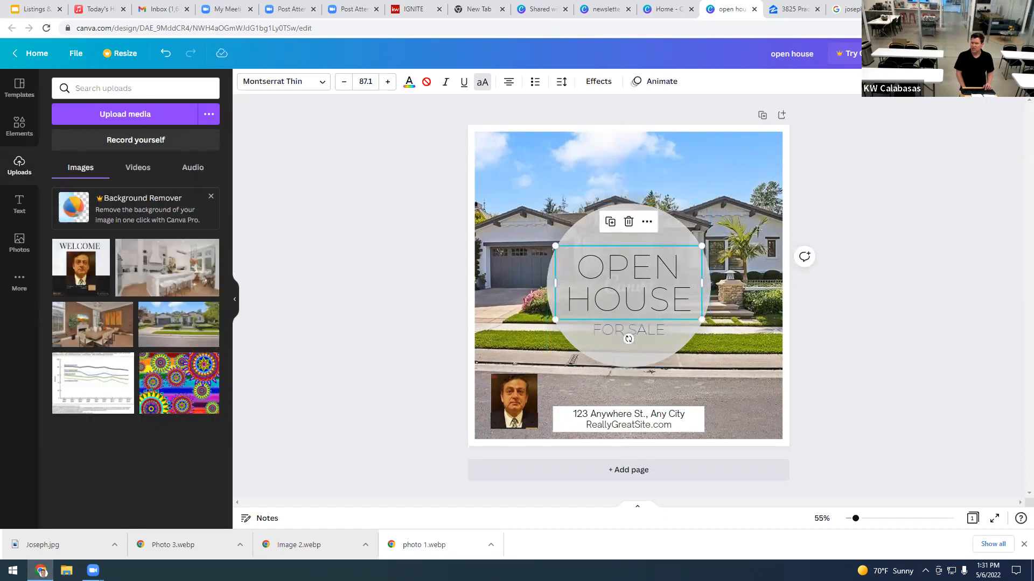
Step: Change the OPEN HOUSE heading font to bold Source Sans Pro and open File > Download
click(298, 90)
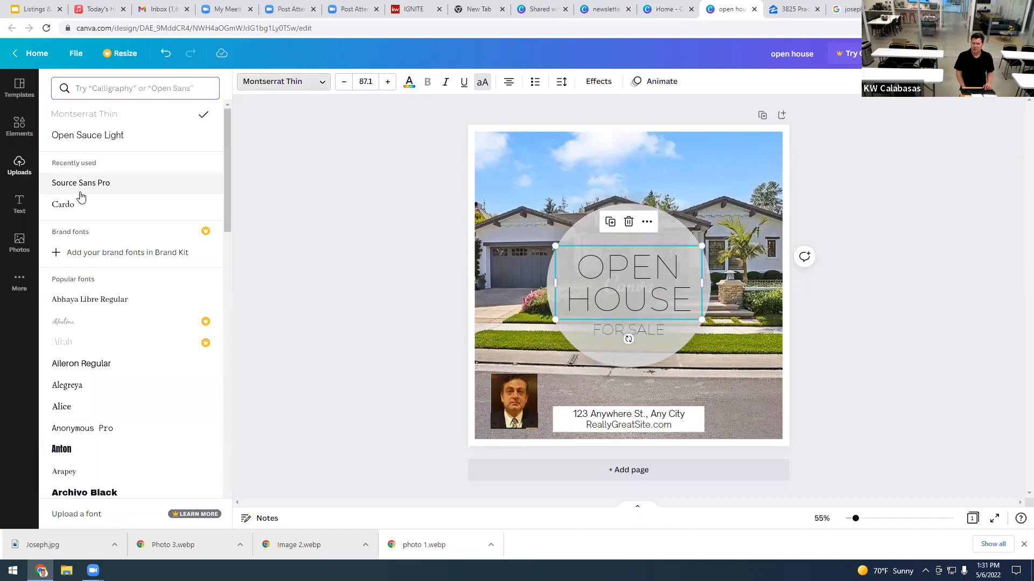
click(81, 184)
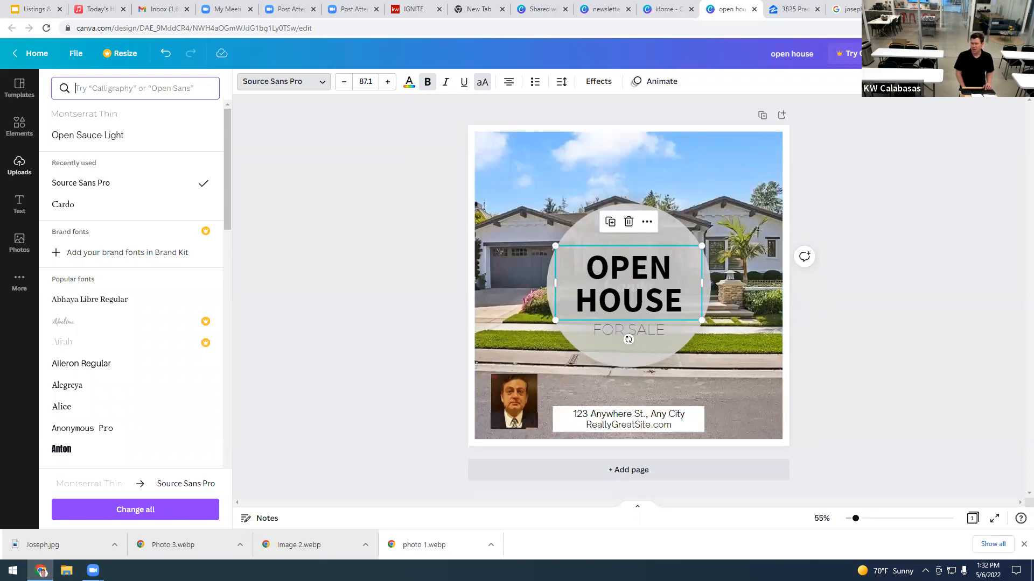
click(76, 54)
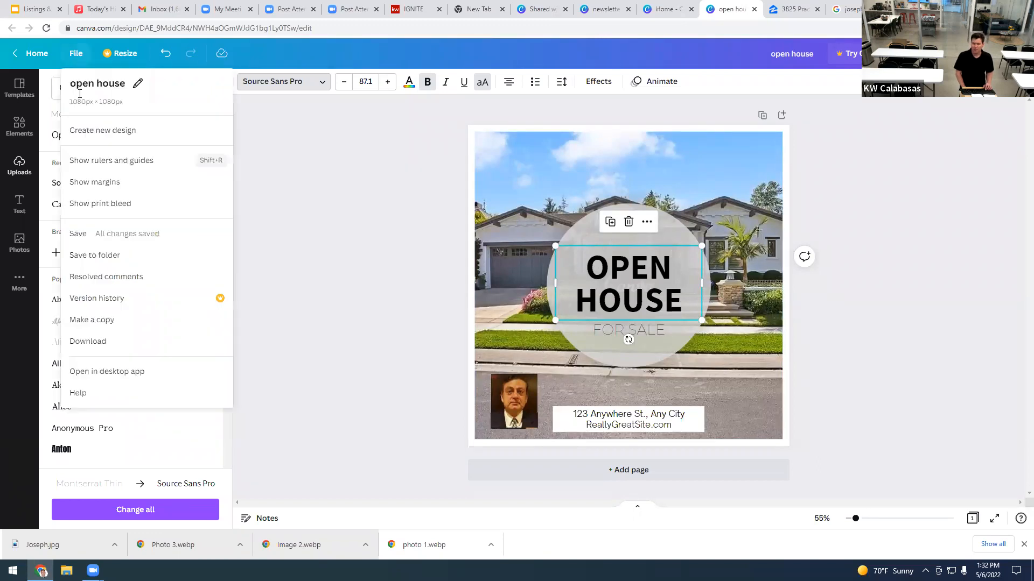
click(82, 344)
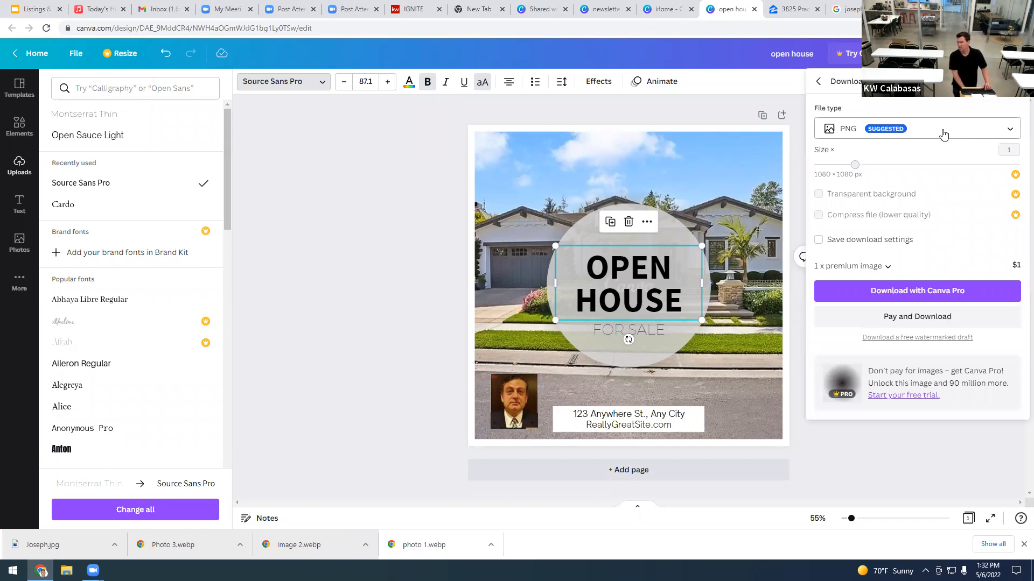
Step: Set the download file type to JPG and try downloading, dismissing the Canva Pro trial offer twice
click(931, 296)
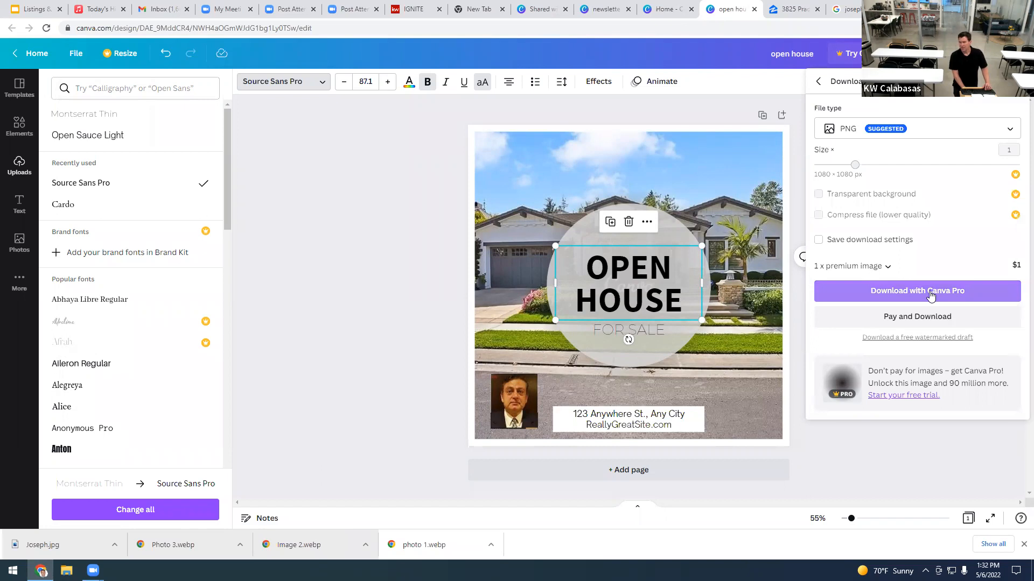
click(930, 293)
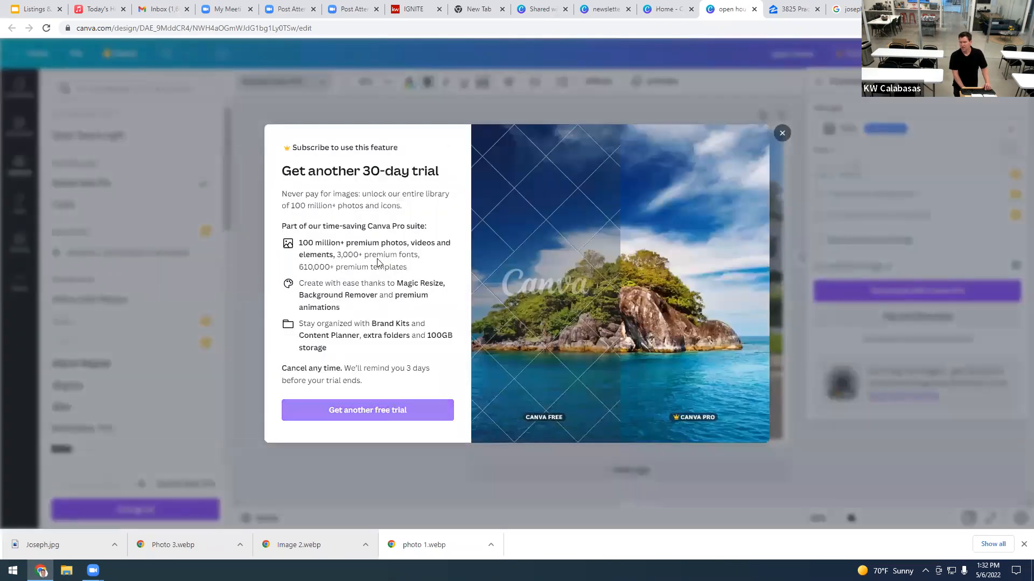
click(782, 134)
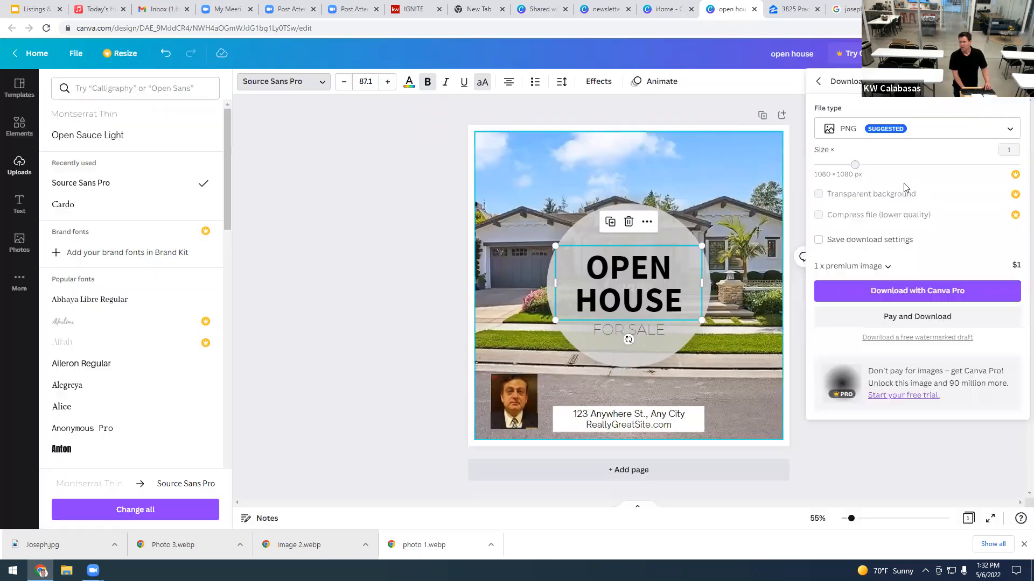
click(941, 135)
click(891, 113)
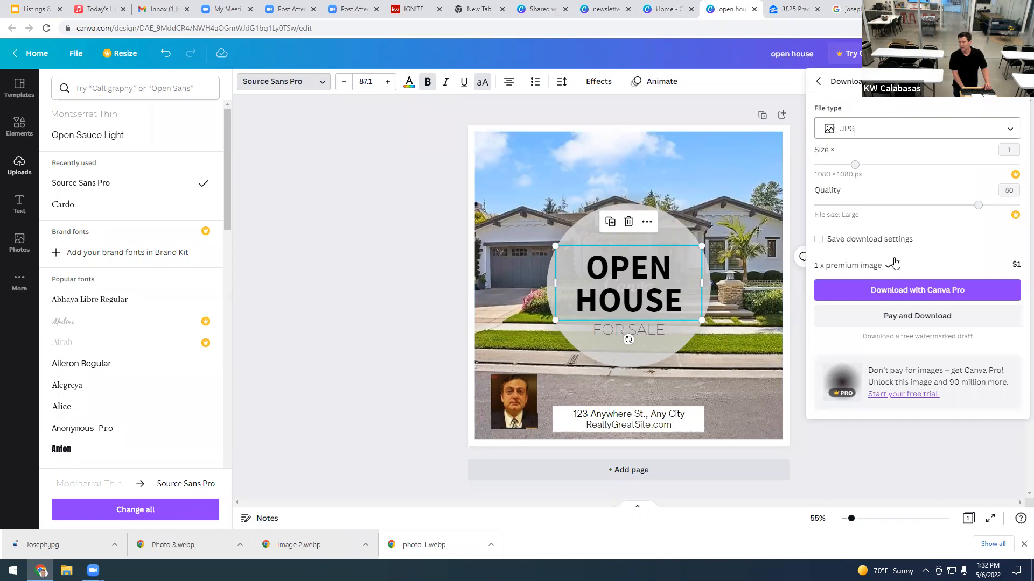
click(908, 289)
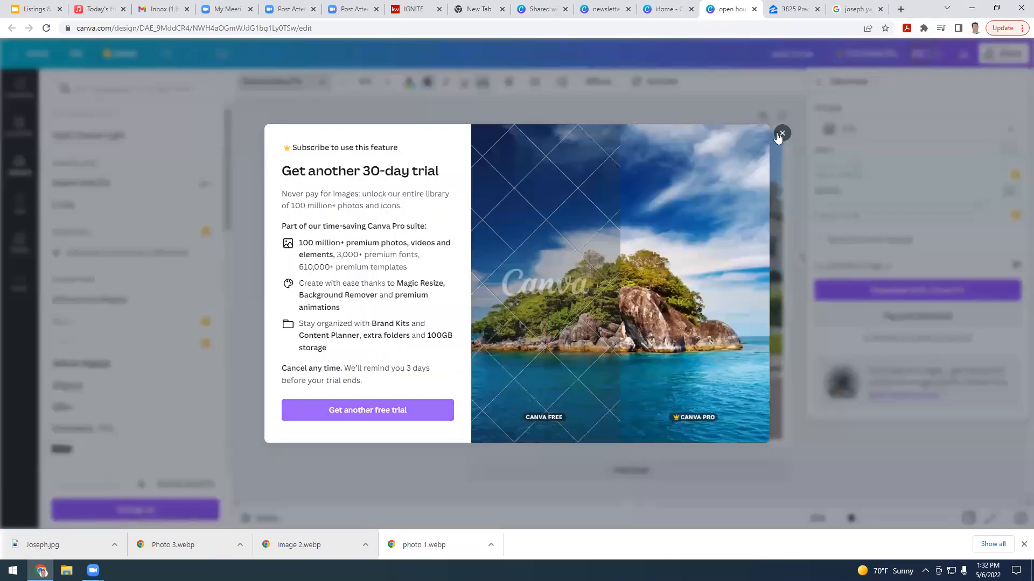
click(779, 134)
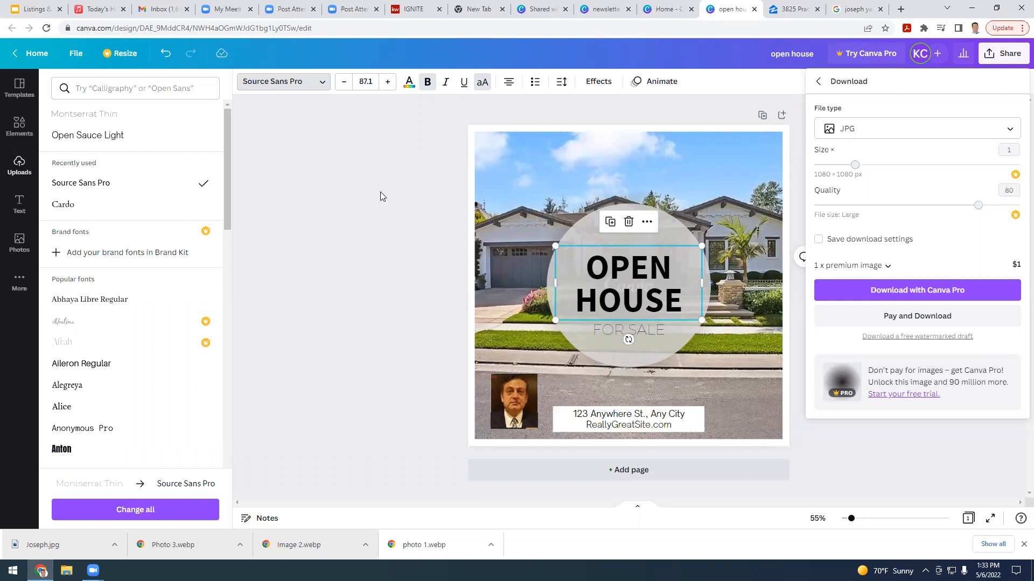
Step: Search 'facebook' in a new tab, open the Facebook login page, then close that tab
click(901, 9)
text(f)
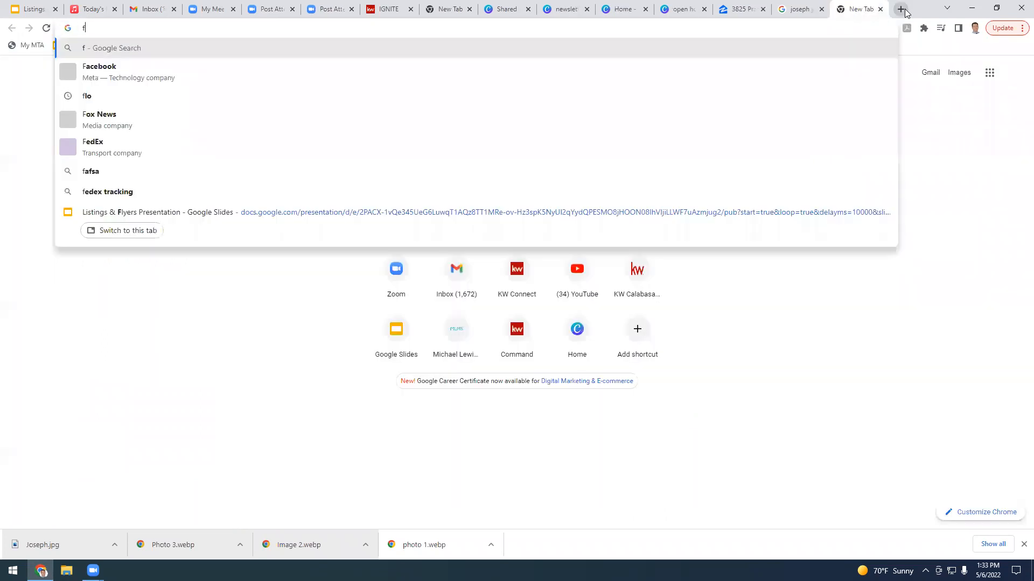
text(acebo)
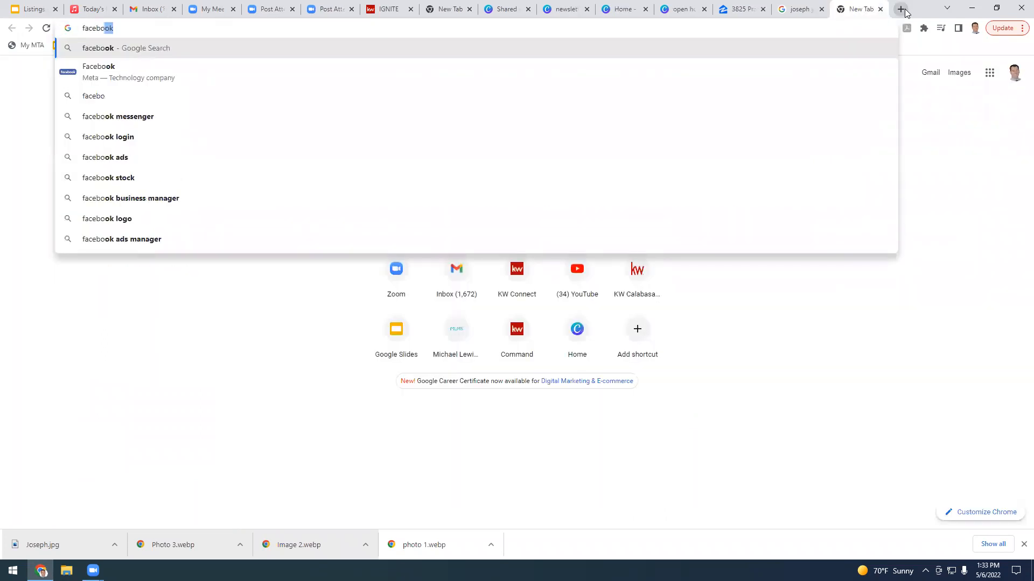
text(ok)
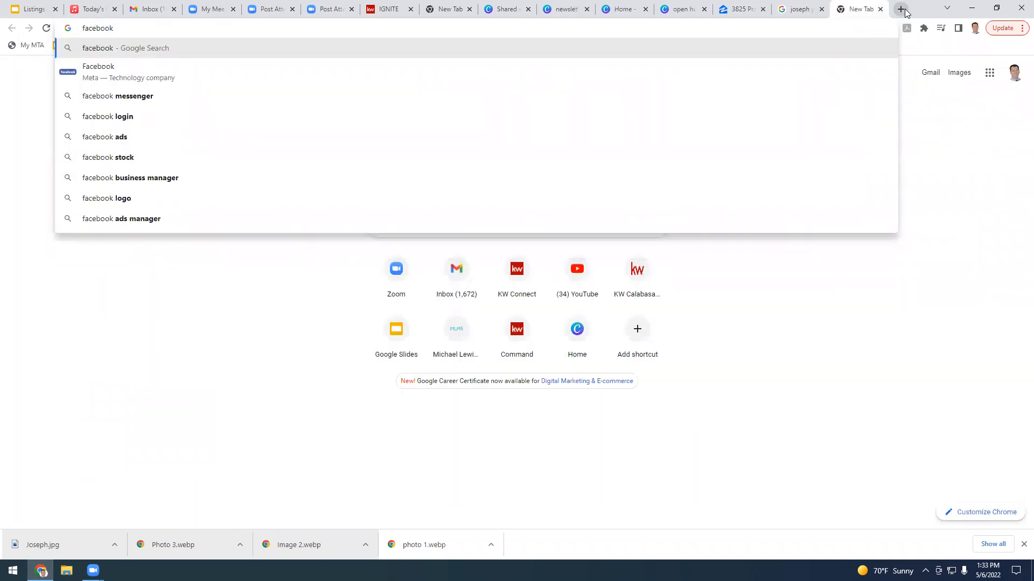
key(Return)
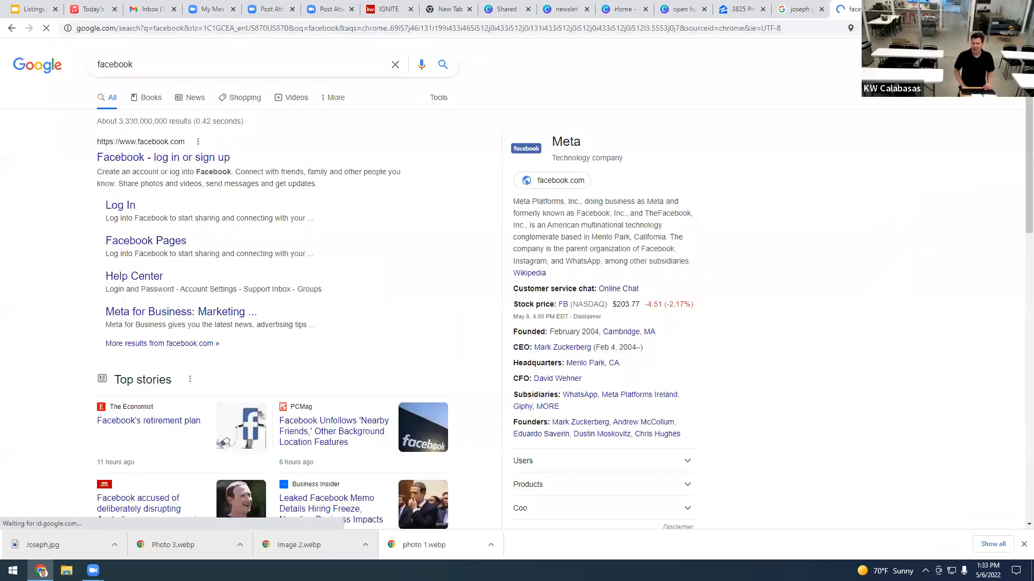
click(145, 158)
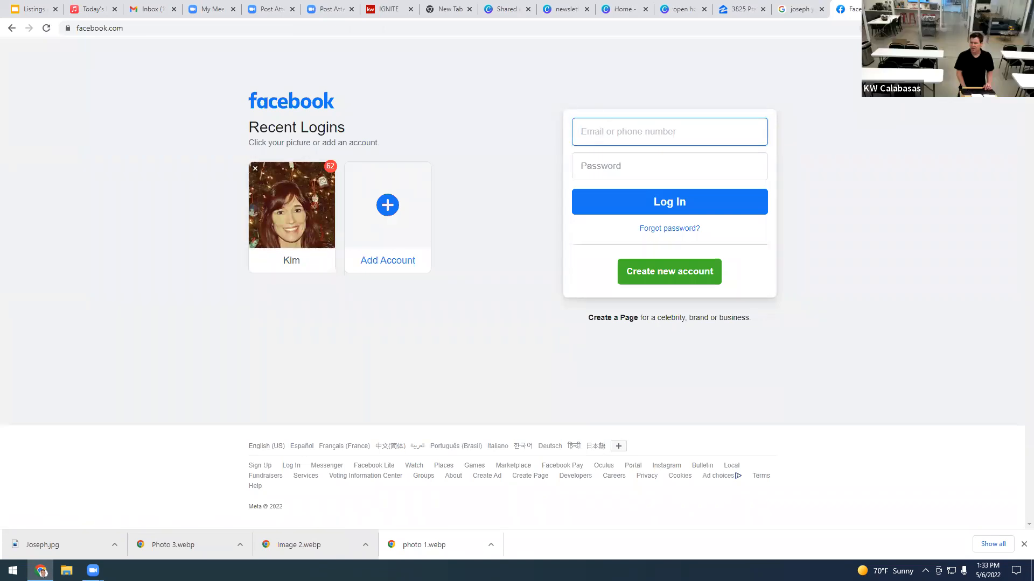
click(881, 10)
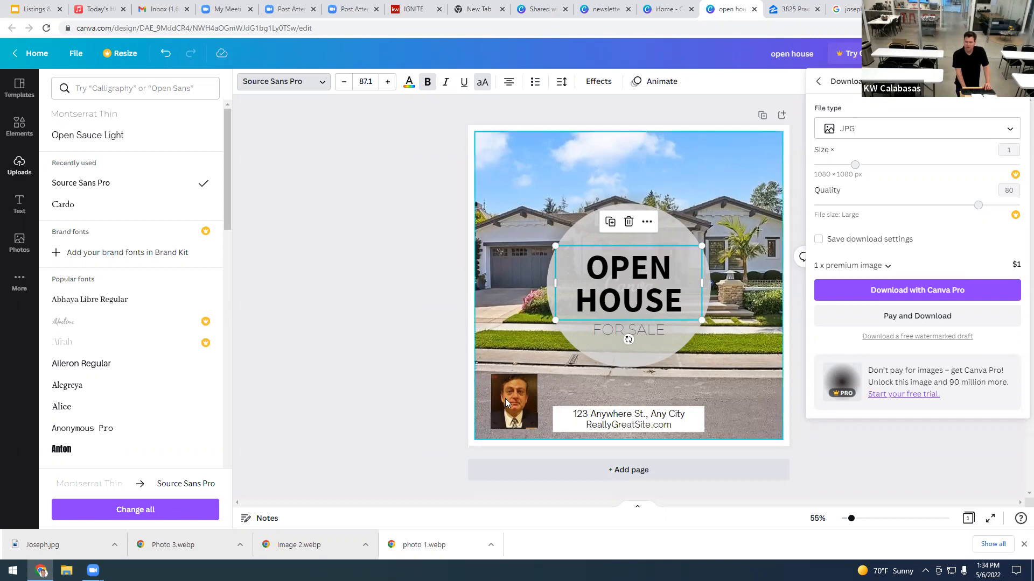
Step: Dismiss the Download panel and font list to show the open house design beside the uploads
click(472, 290)
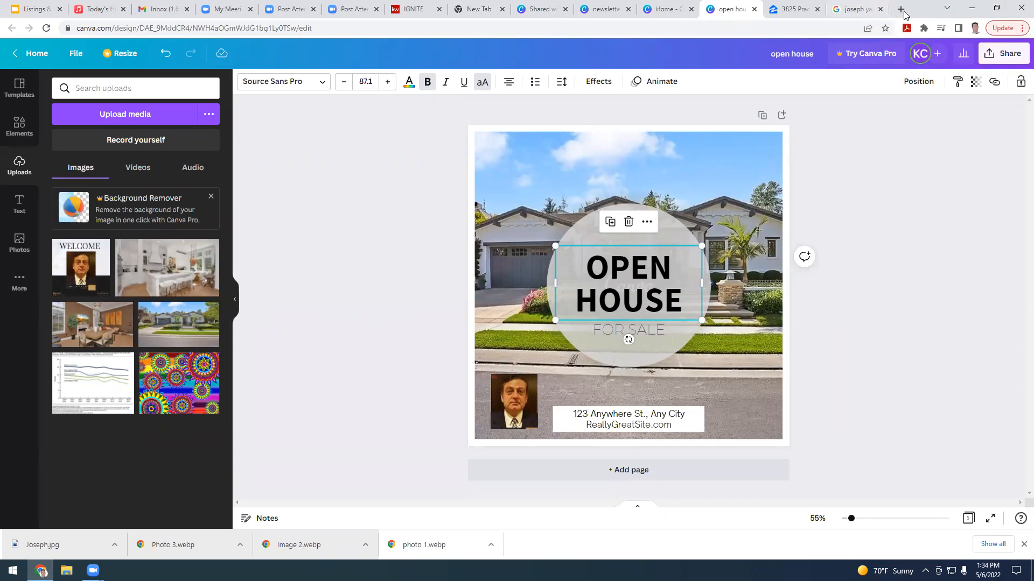
Step: Search 'picsart' in a new Chrome tab and open the Picsart website
click(901, 9)
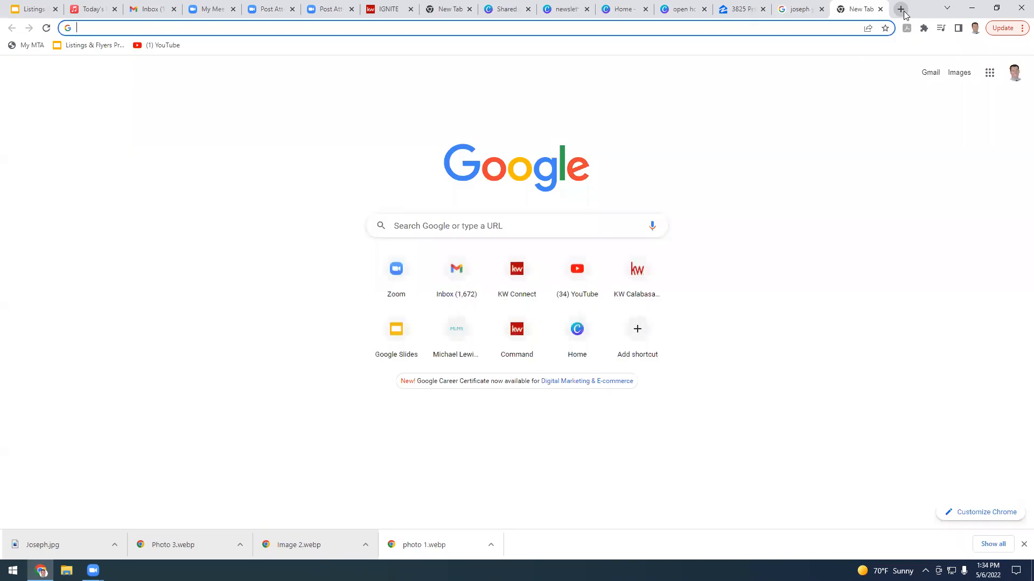
text(picsart)
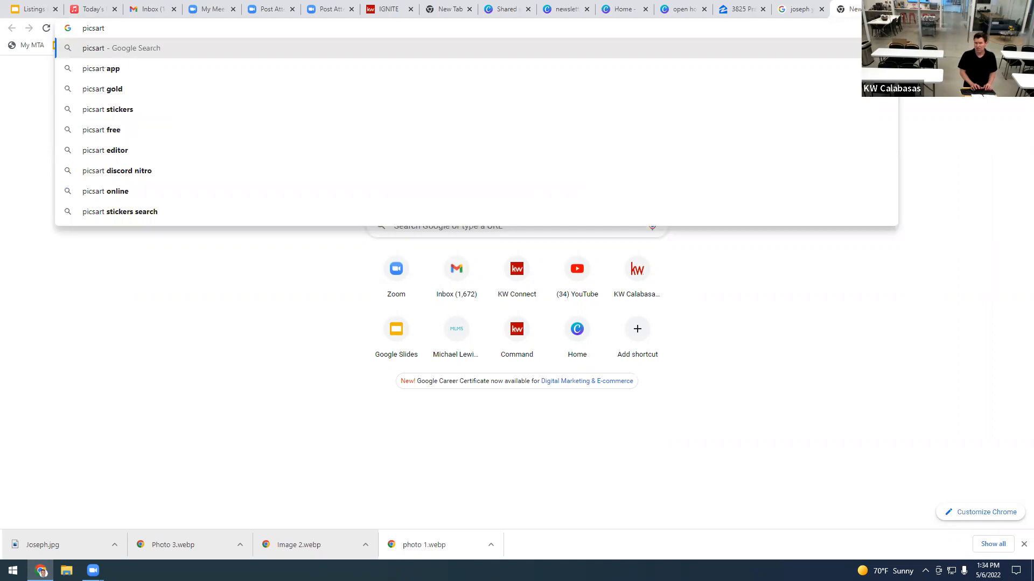
key(Return)
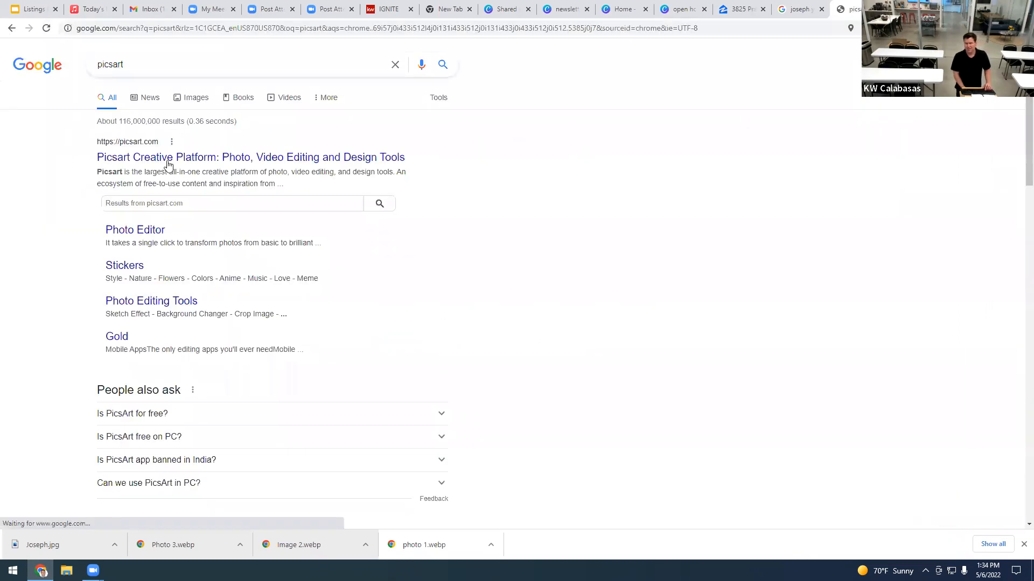
click(166, 162)
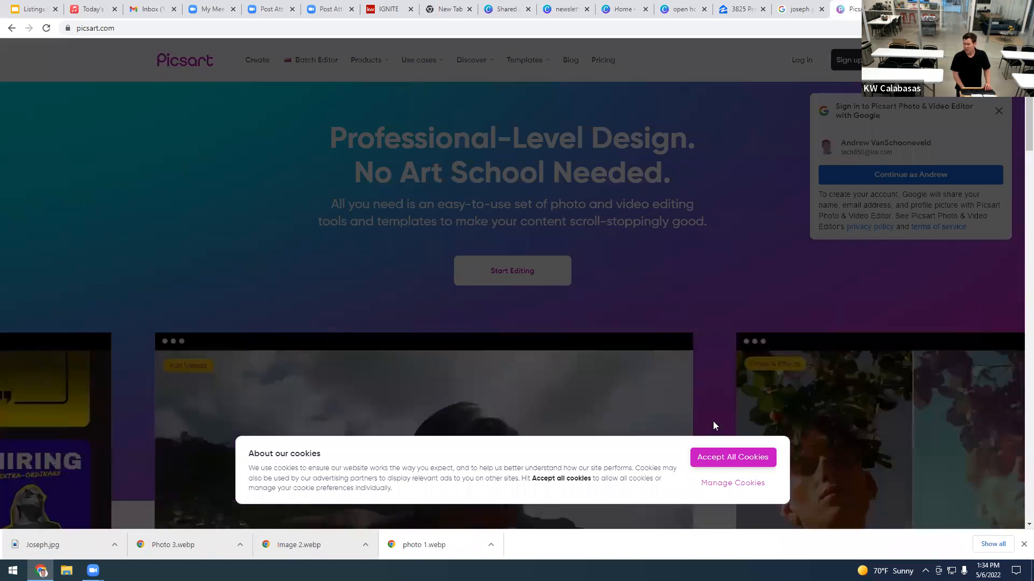
Step: Accept cookies and sign in to Picsart with a Google account to start a project
click(732, 463)
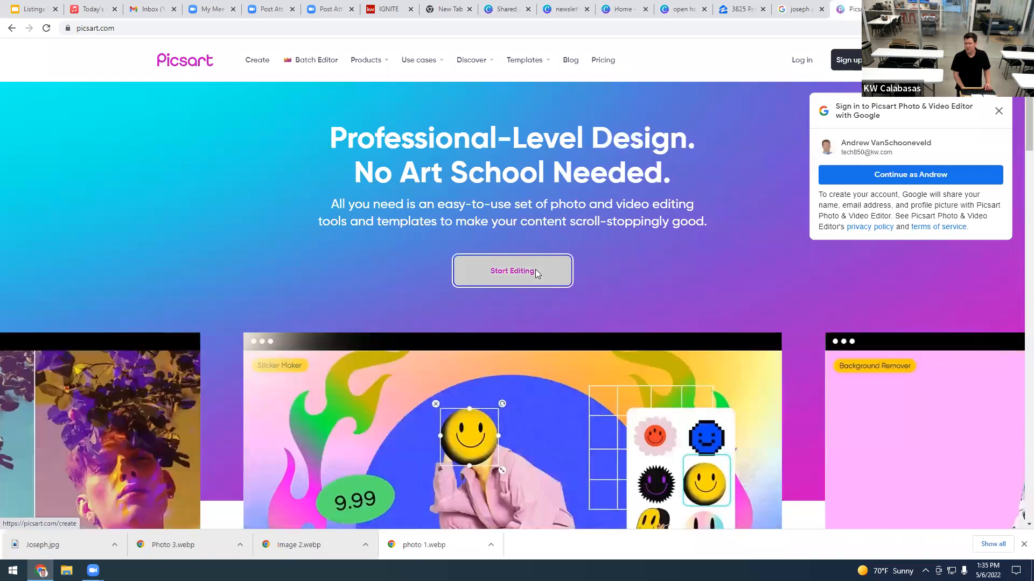
click(536, 271)
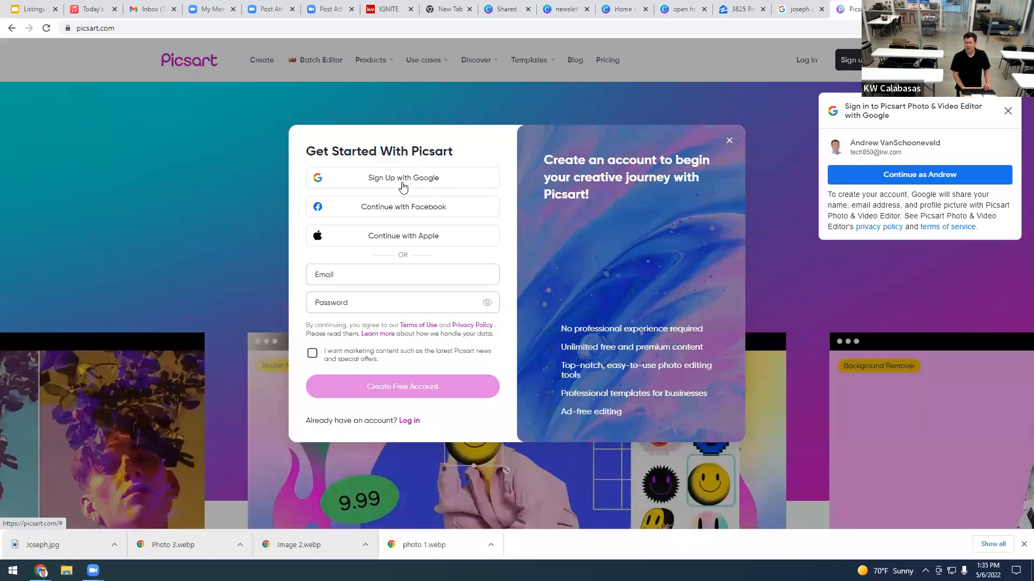
click(383, 187)
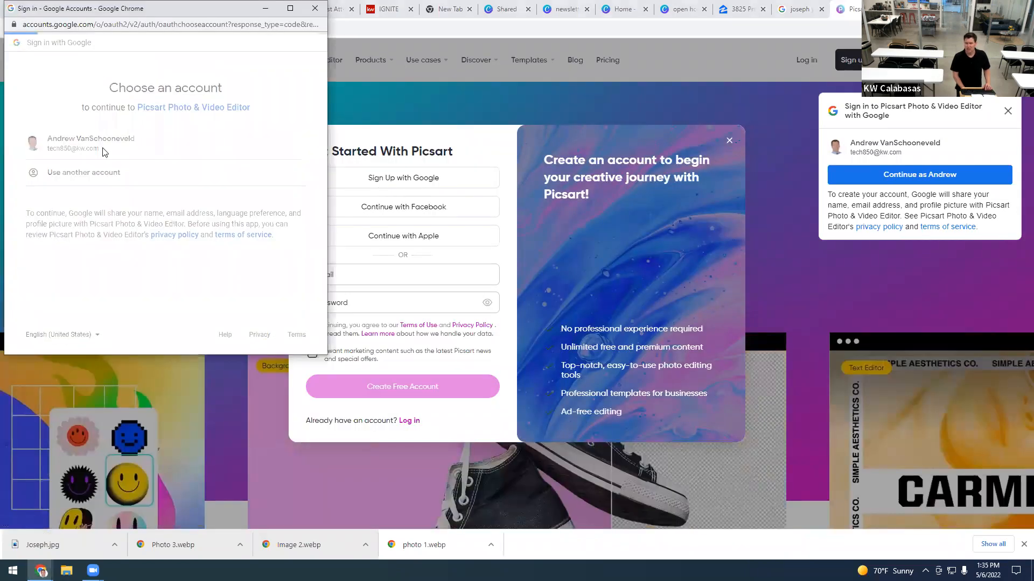
click(103, 152)
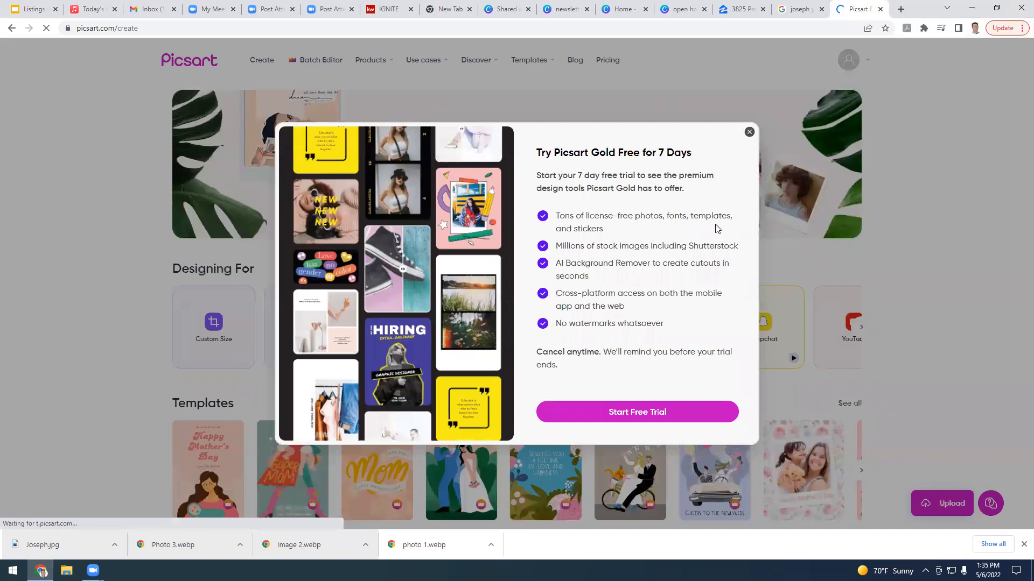
click(639, 413)
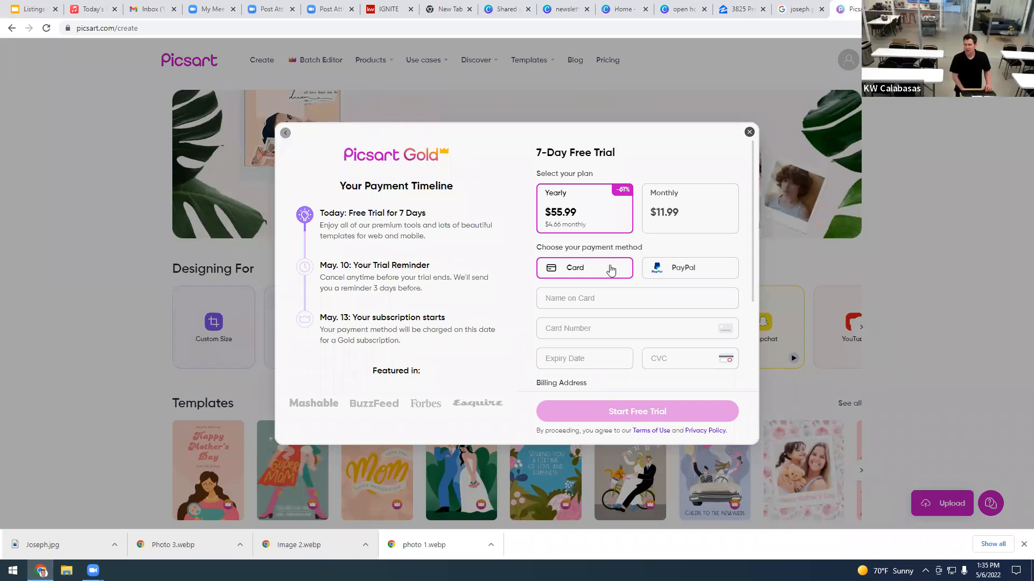
Step: Close the Gold trial offer and create a blank 1080 × 1350 Instagram Portrait project
click(749, 133)
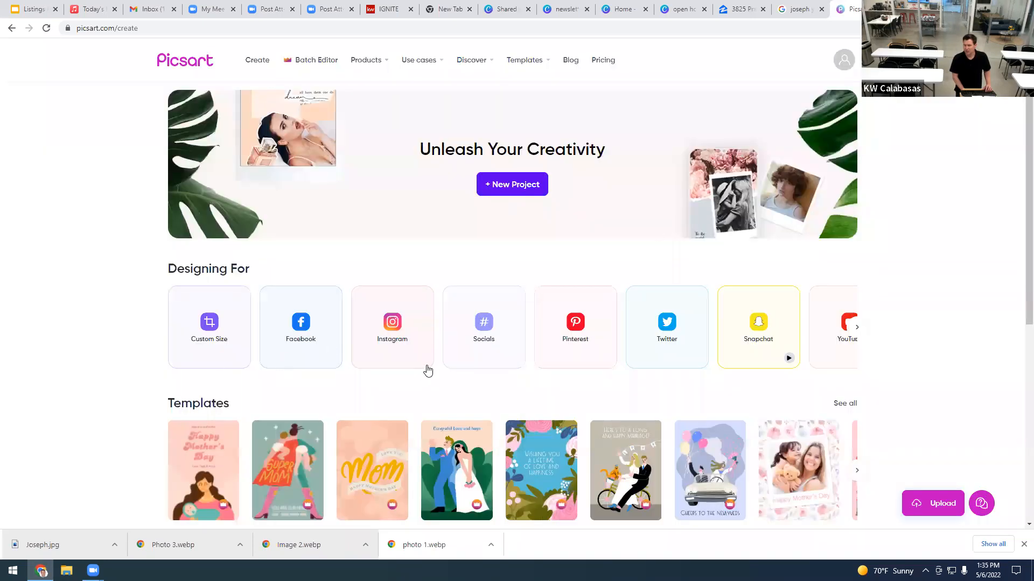
scroll(555, 360, down, 2)
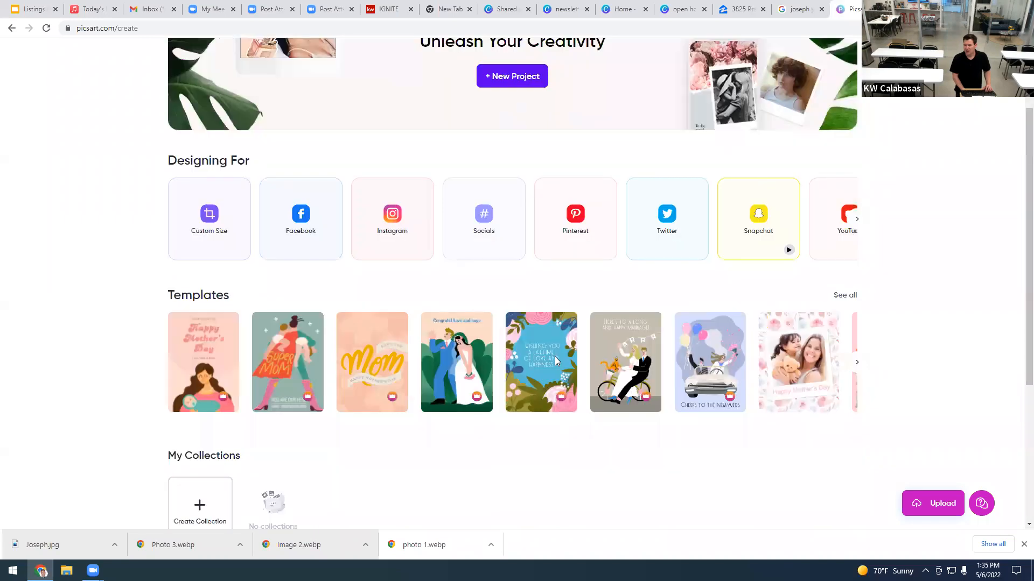
scroll(554, 356, up, 1)
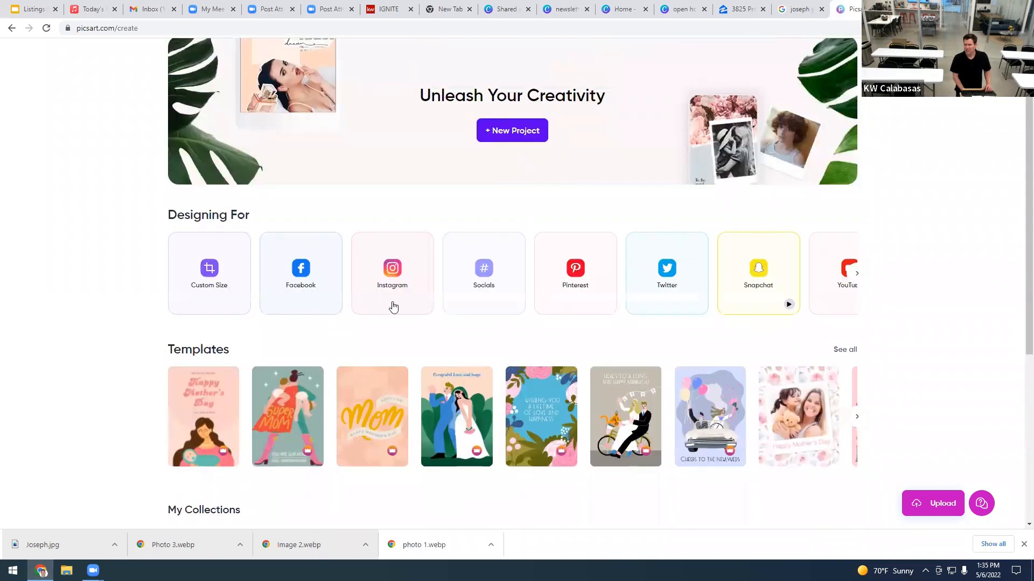
mouse_move(393, 306)
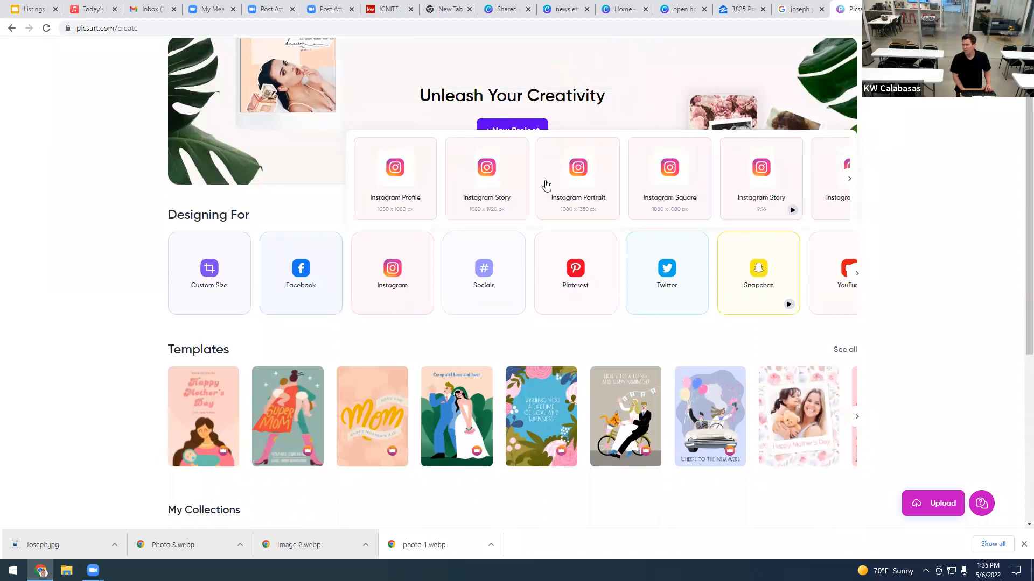
click(574, 181)
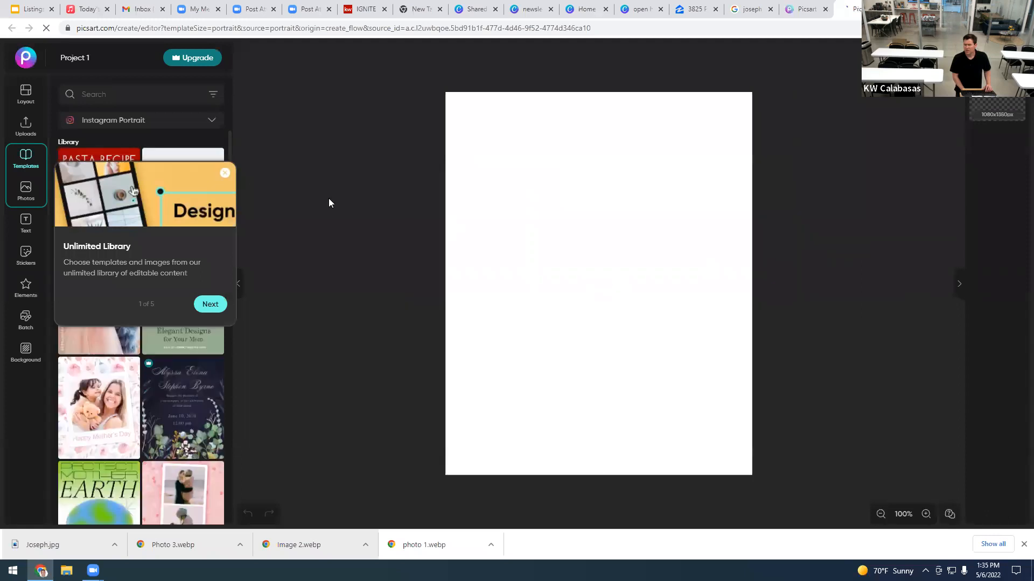
Step: Dismiss the library tour and search backgrounds for 'real estate'
click(225, 174)
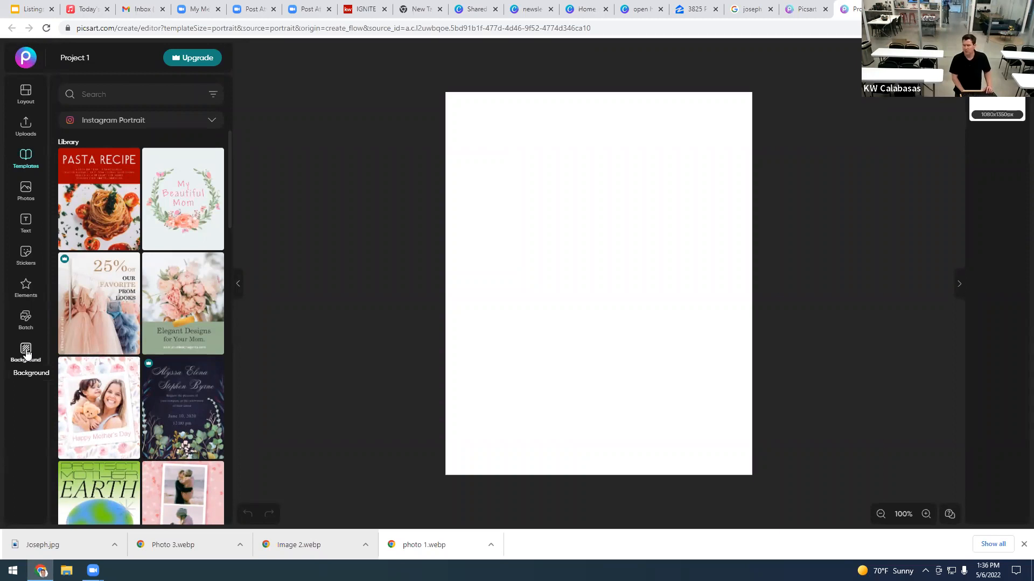
click(26, 353)
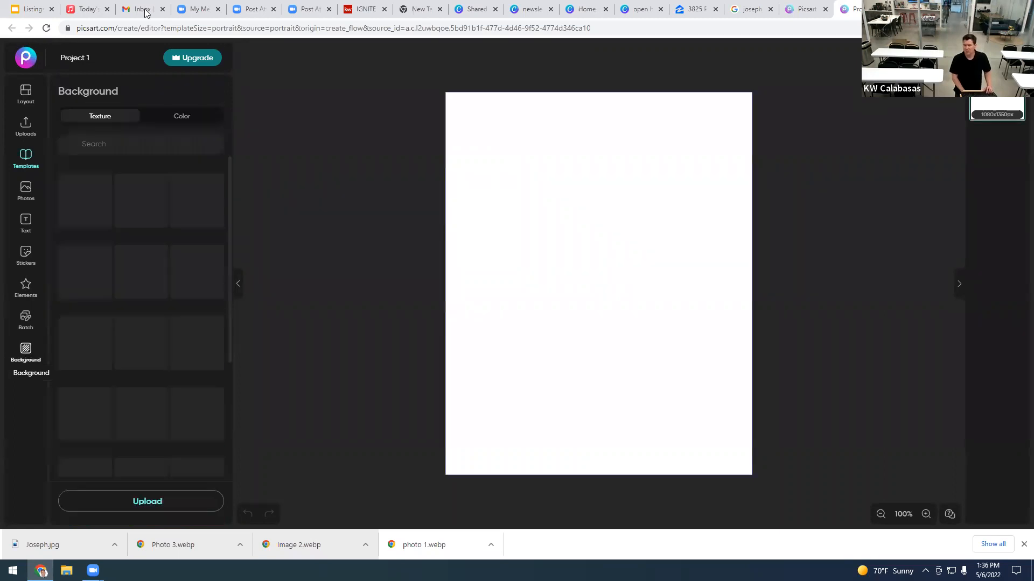
click(106, 143)
text(real estate)
key(Return)
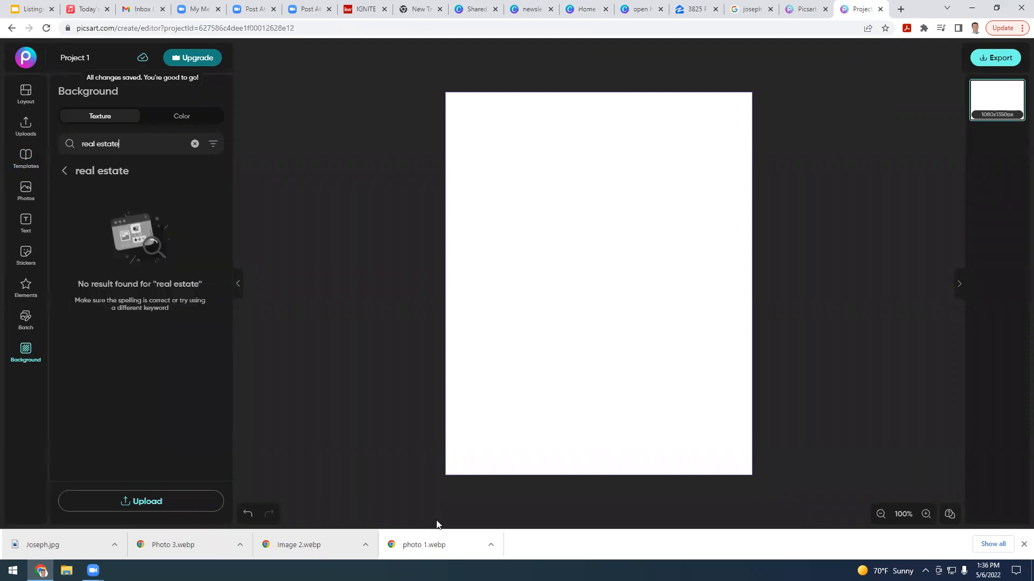
Step: Search templates for 'real estate', then clear the search when nothing is found
click(31, 168)
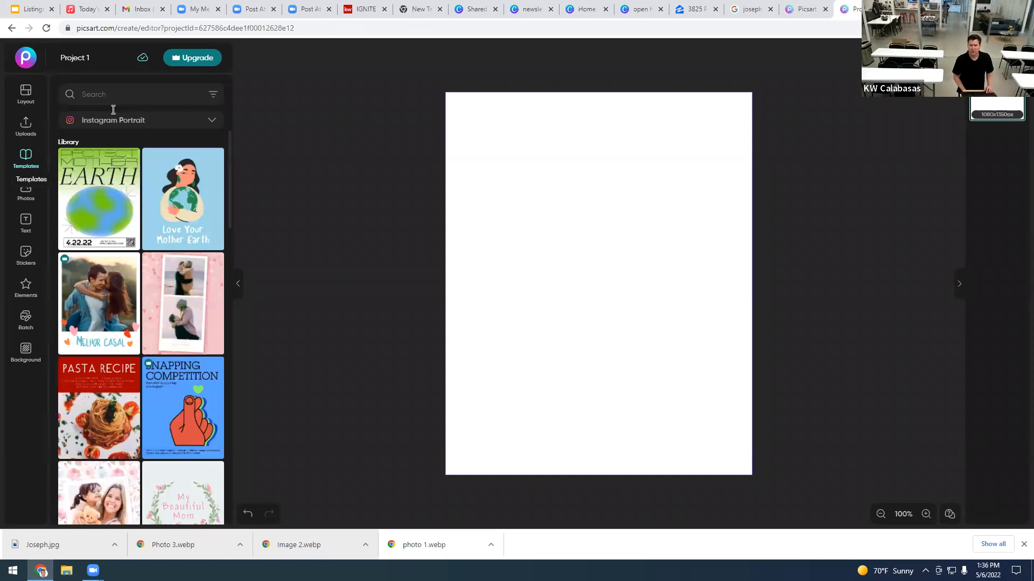
click(113, 107)
text(real esta)
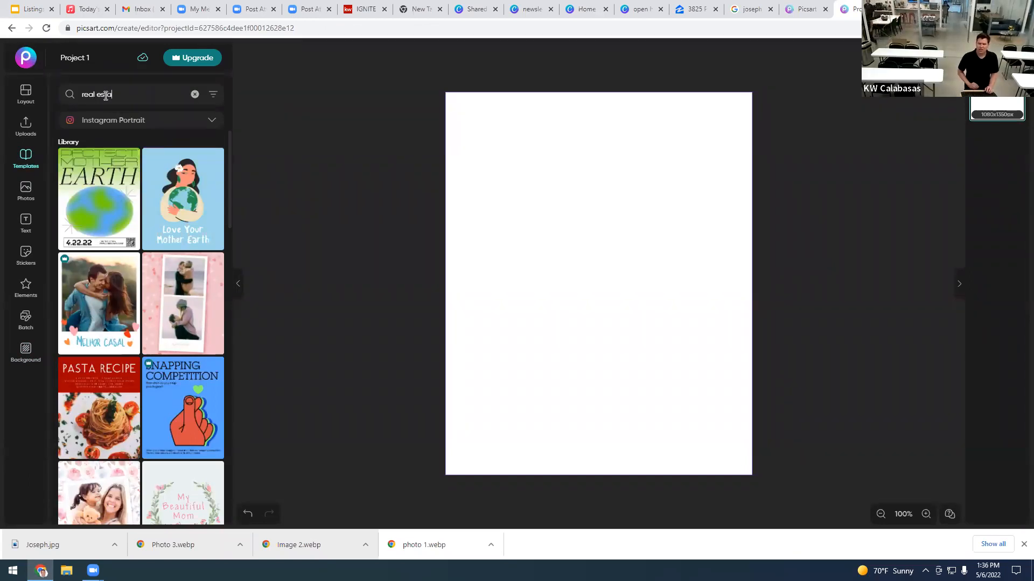
text(te)
key(Return)
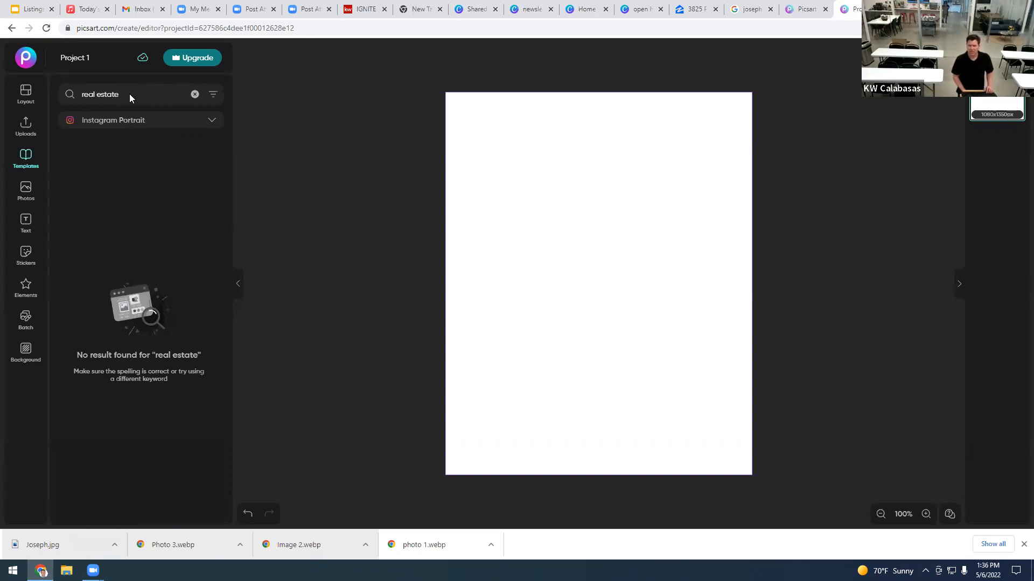
triple_click(129, 94)
key(BackSpace)
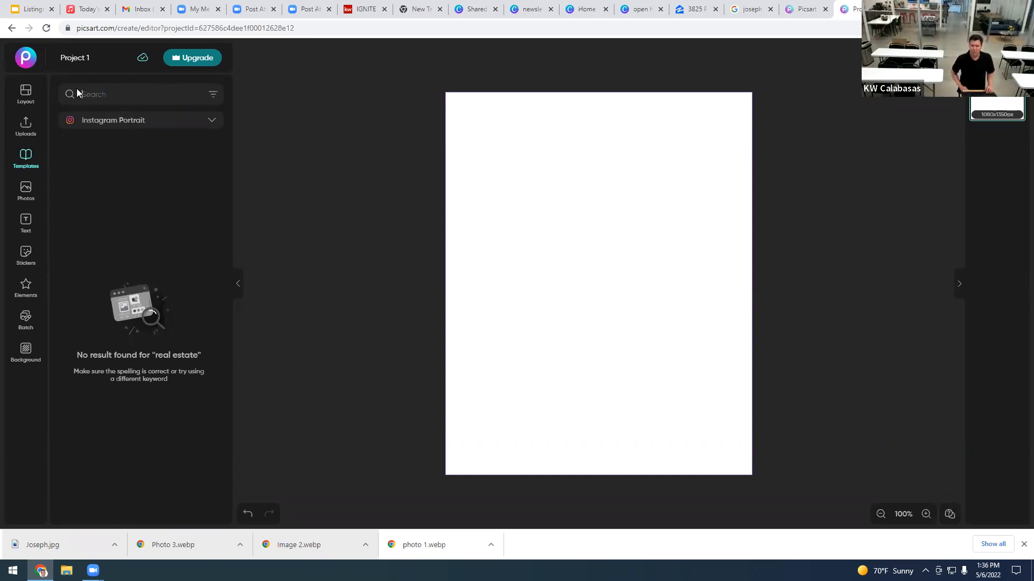
click(31, 195)
Step: Search photos for 'real estate' and add the For Sale house image to the canvas
click(91, 93)
text(real estate)
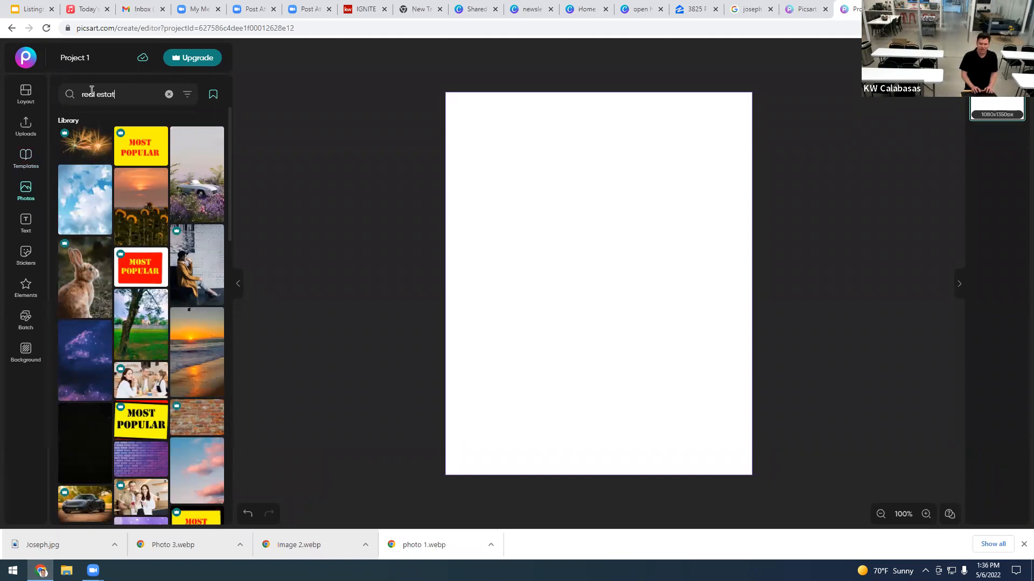
key(Return)
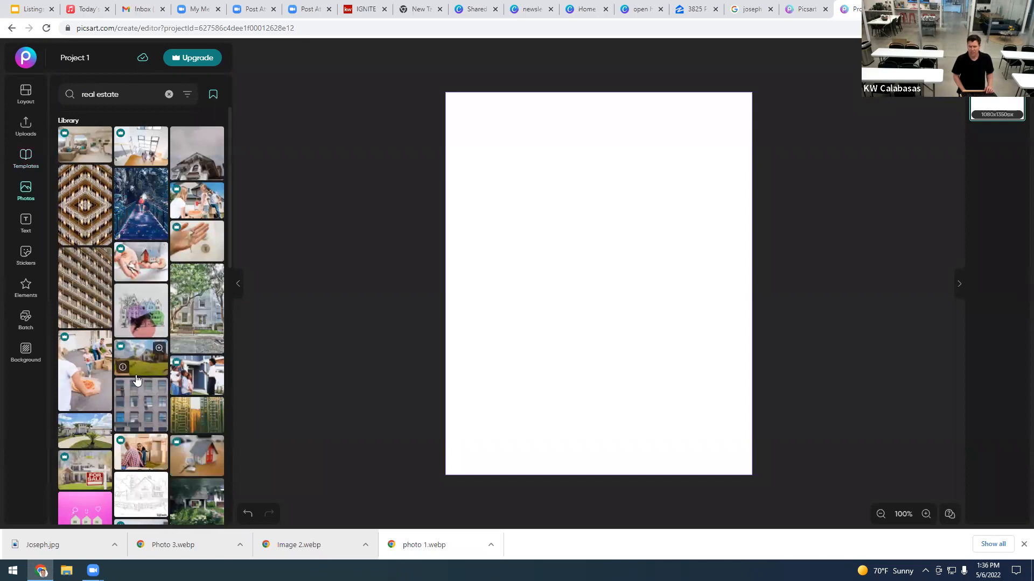
scroll(136, 380, down, 2)
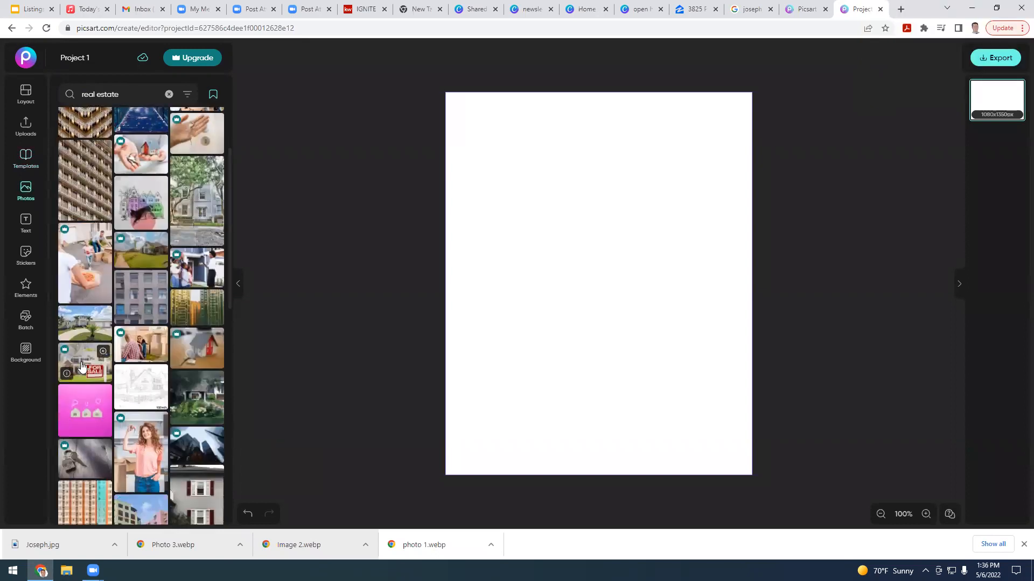
click(81, 367)
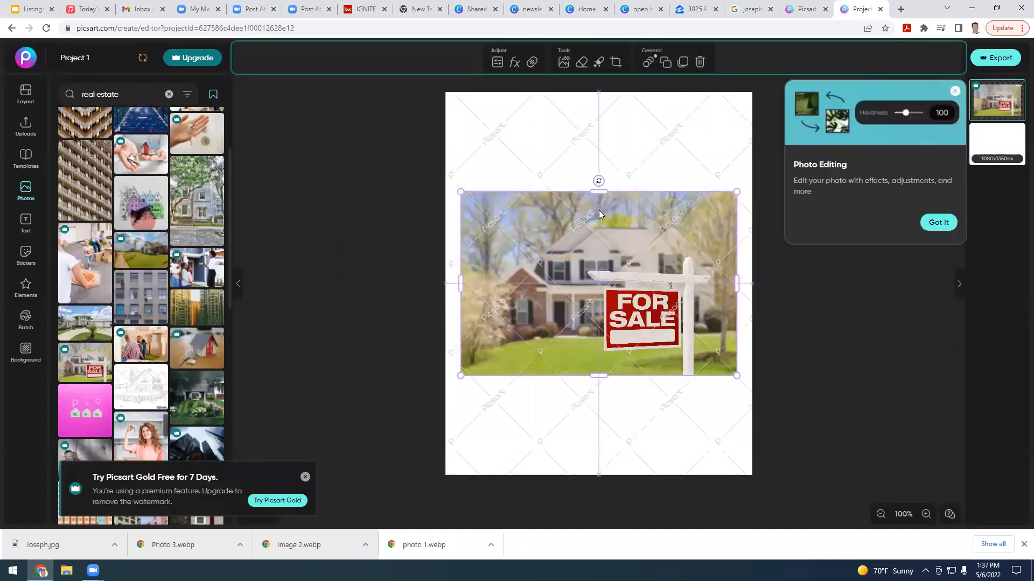
Step: Move the house photo to the top of the canvas and enlarge it to fill the width
drag(594, 252, 597, 171)
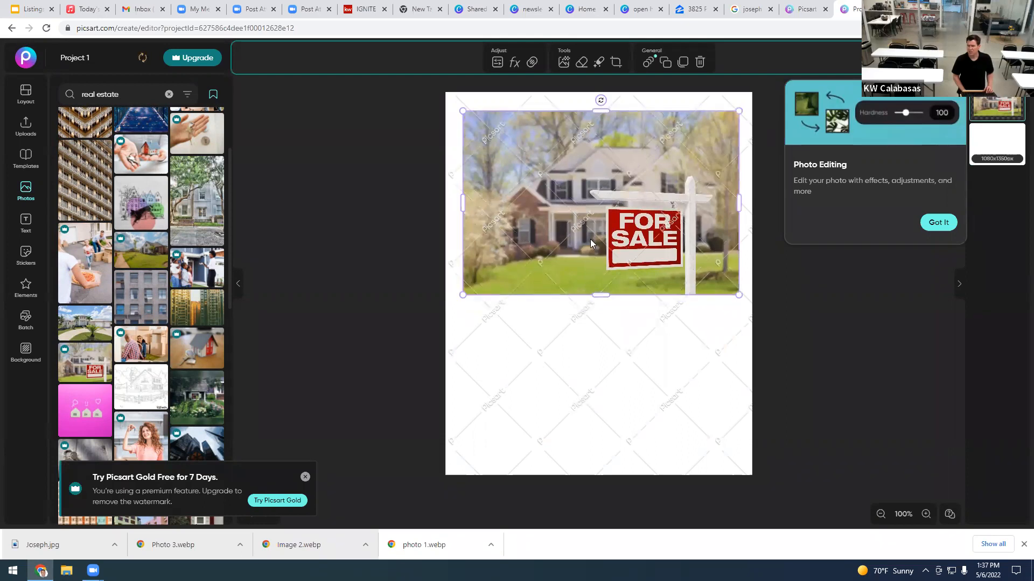
drag(590, 233, 589, 235)
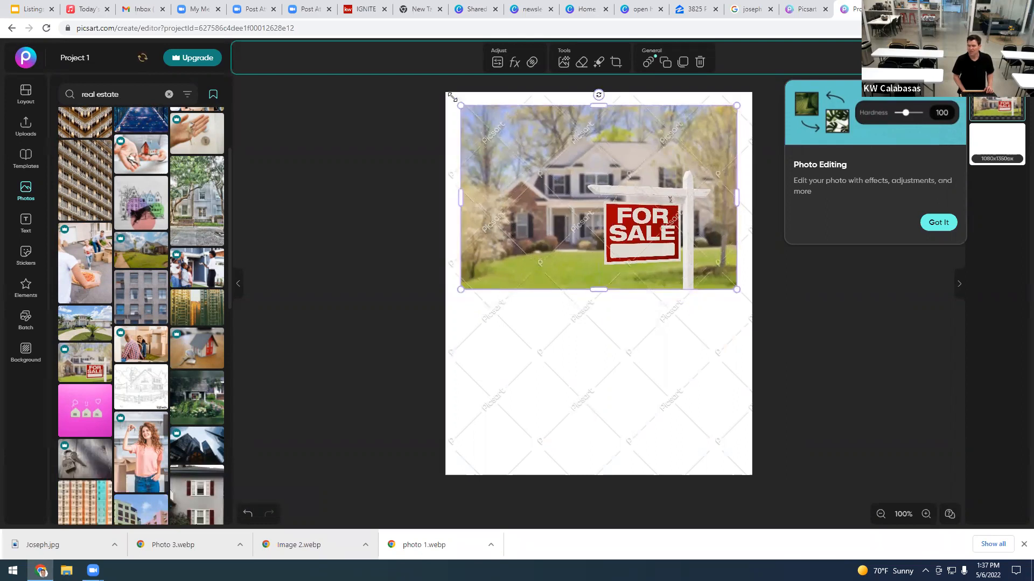
drag(454, 99, 450, 98)
drag(737, 289, 744, 296)
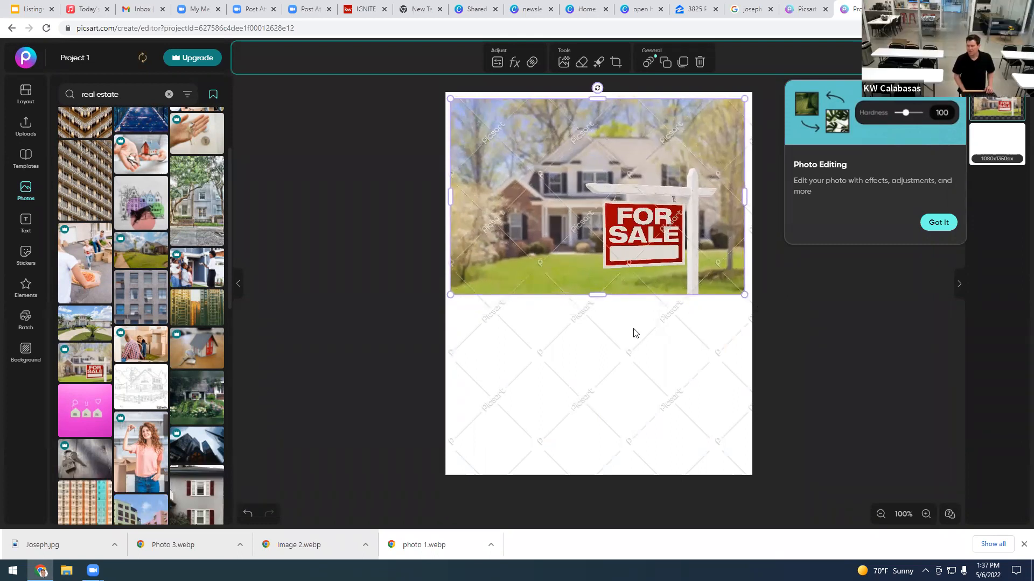
click(576, 365)
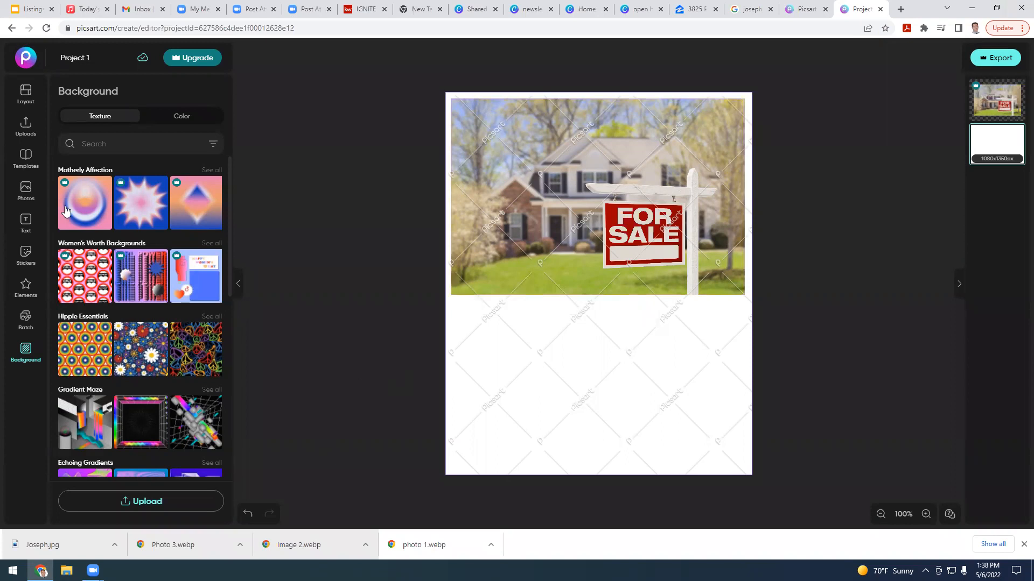
Step: Insert an 'Add a subheading' text box and place it just below the For Sale photo
click(26, 233)
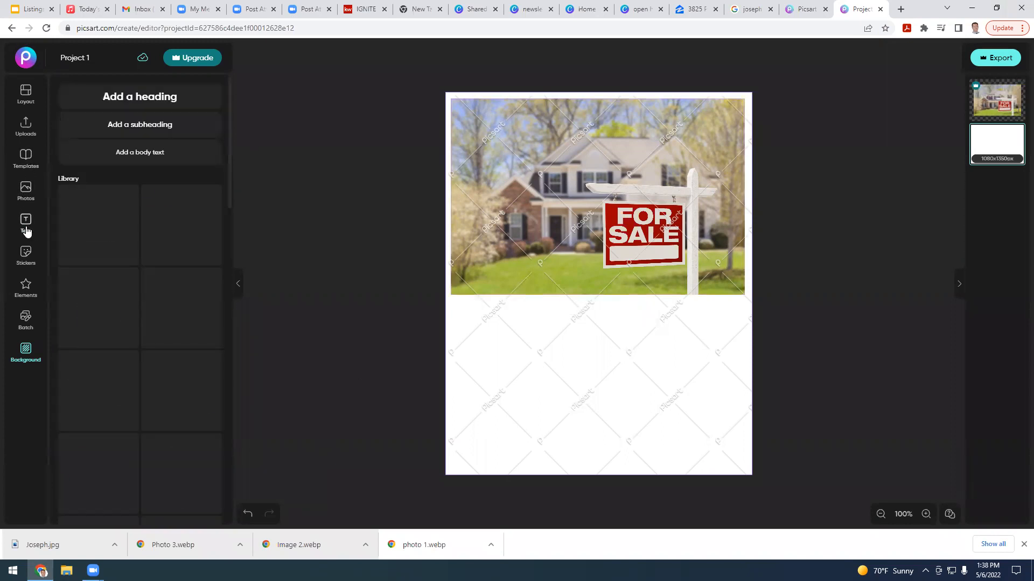
click(129, 131)
drag(610, 284, 612, 312)
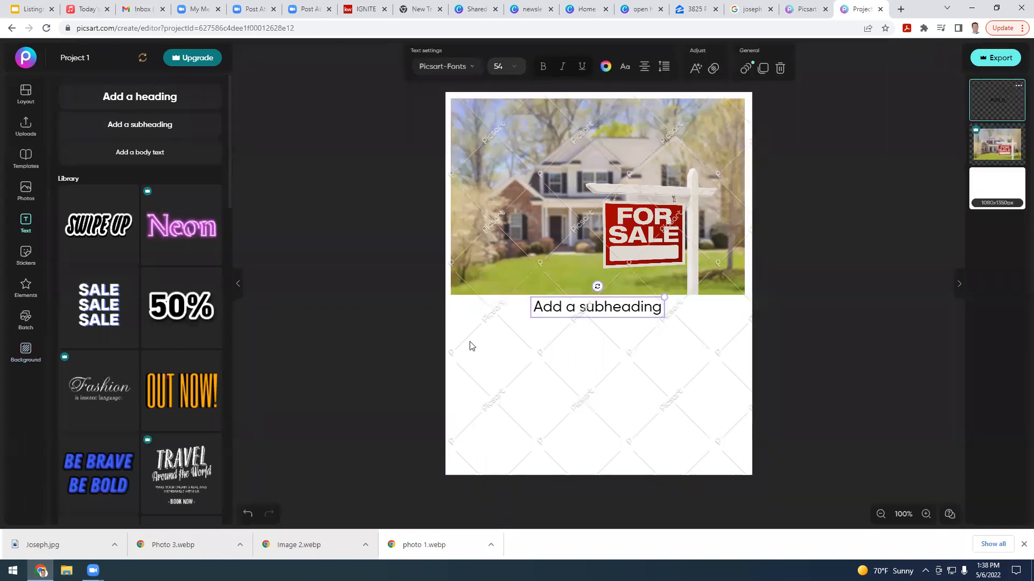